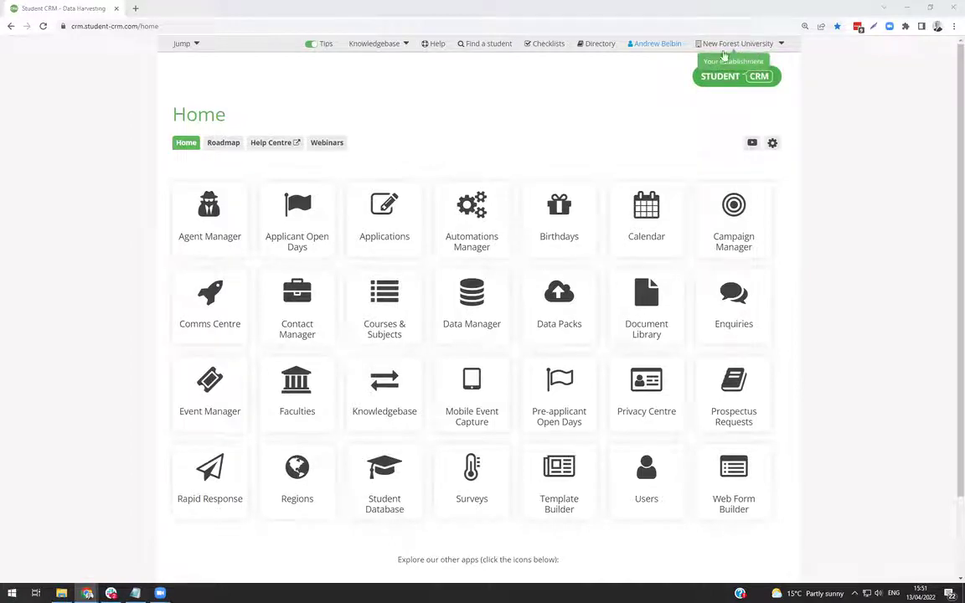
Step: Open the newest enquiry, the one asking for a map of the campus, from the Domestic Enquiries list
mouse_move(381, 400)
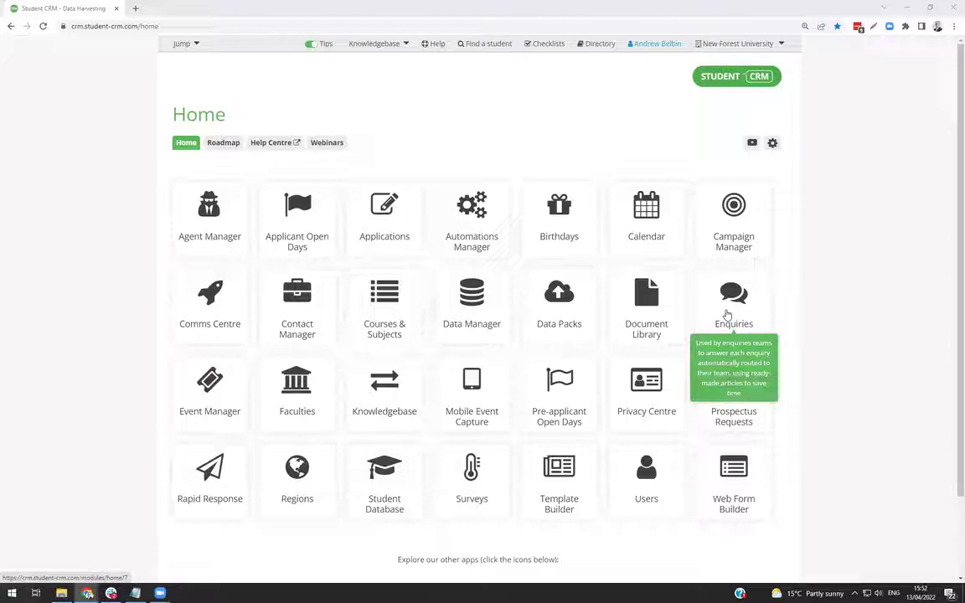
left_click(727, 315)
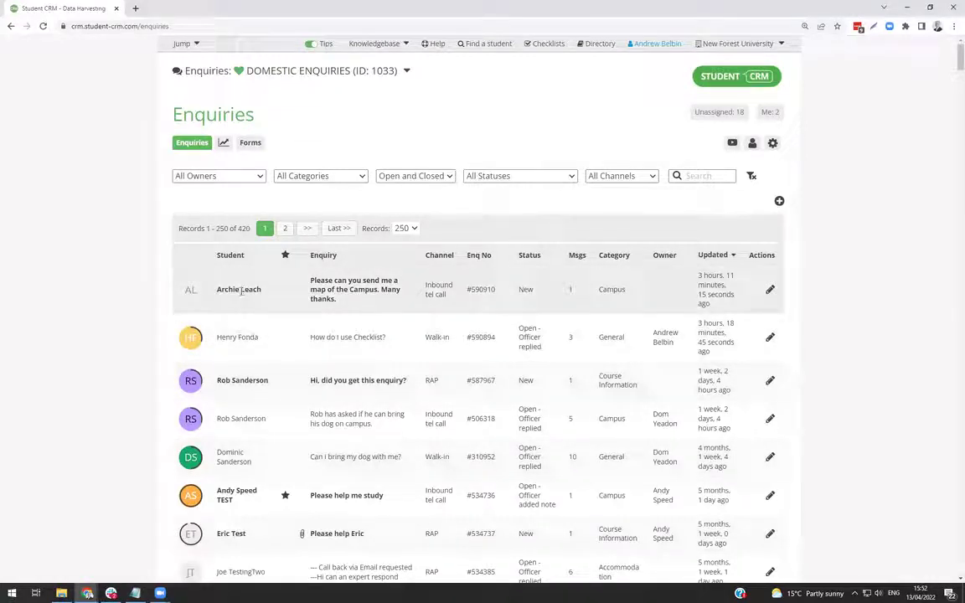
left_click(770, 290)
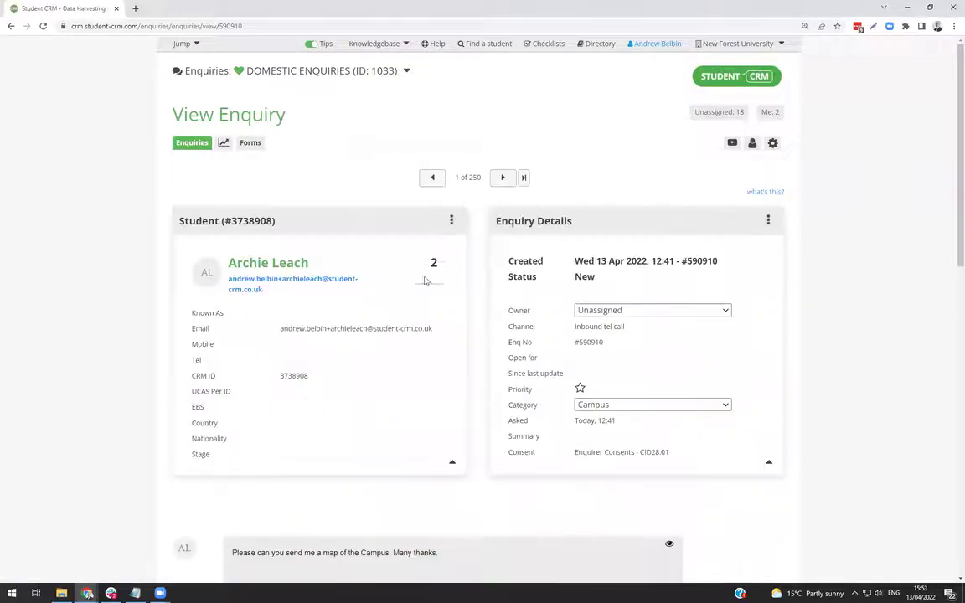
Step: Add the line "Here is a map." below the greeting in the enquiry reply
scroll(317, 352, "down", 4)
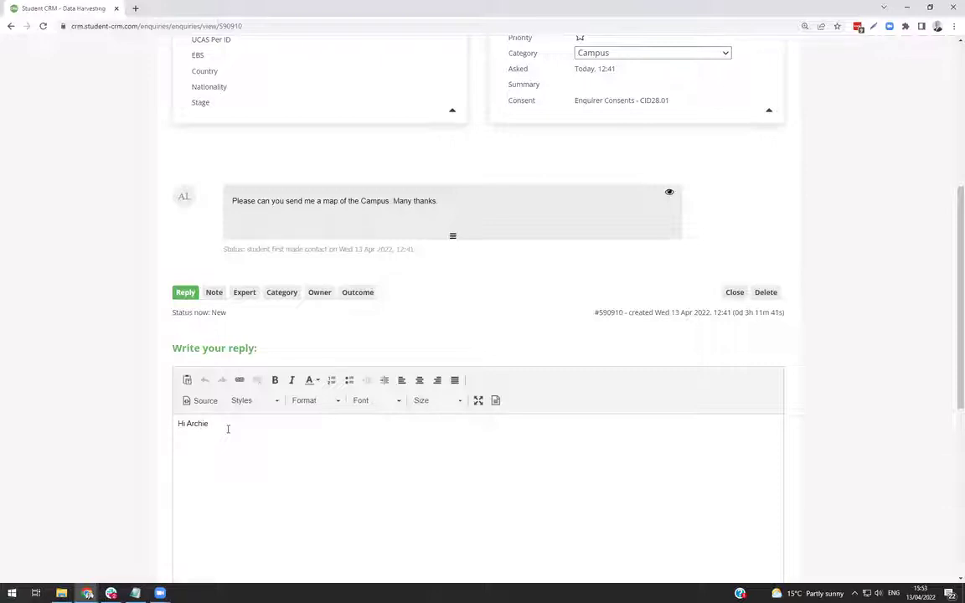
key("Return")
type("Here is a map.")
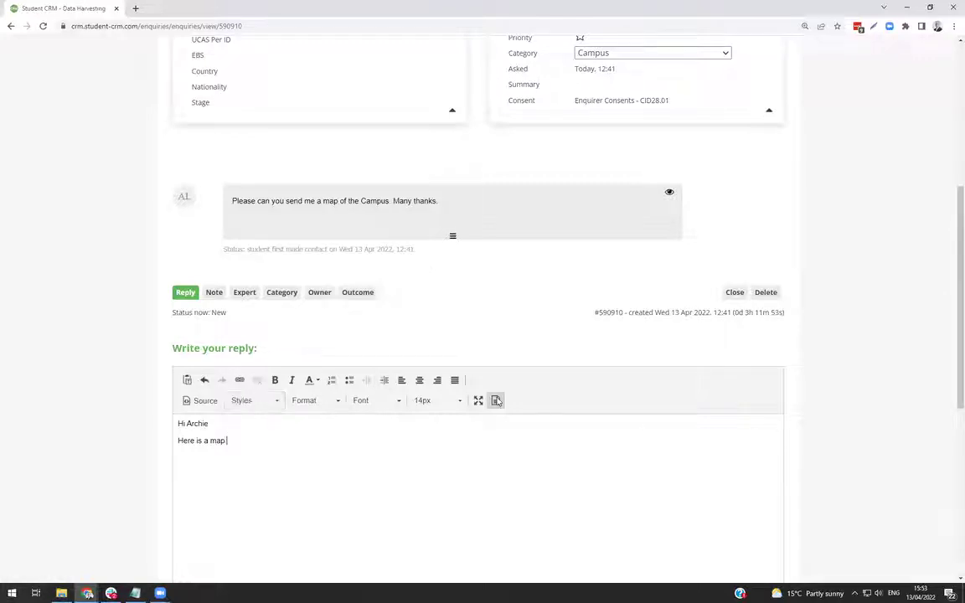
Step: Search the saved replies for "campus" and insert the Campus Map article into the reply
left_click(496, 401)
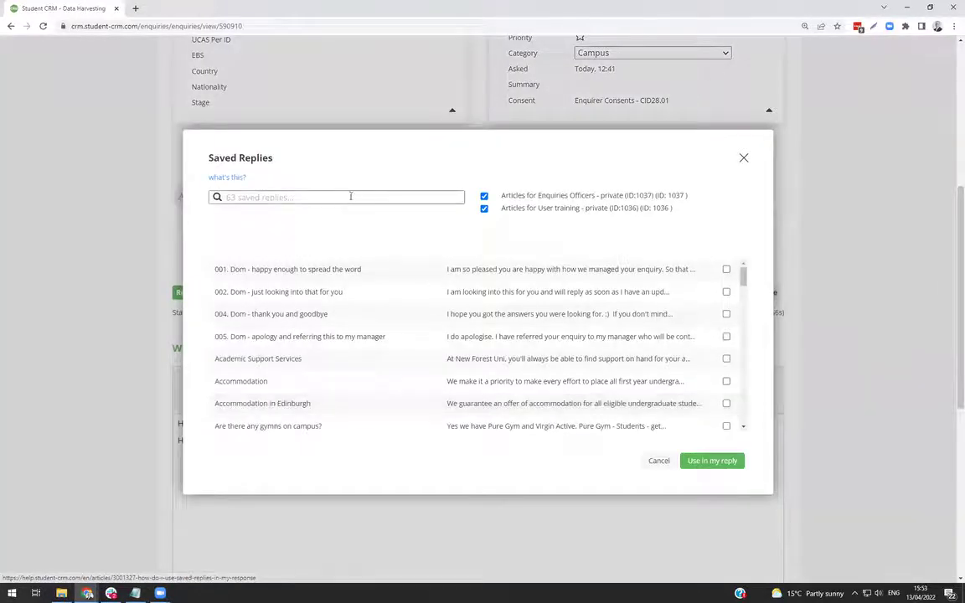
left_click(303, 198)
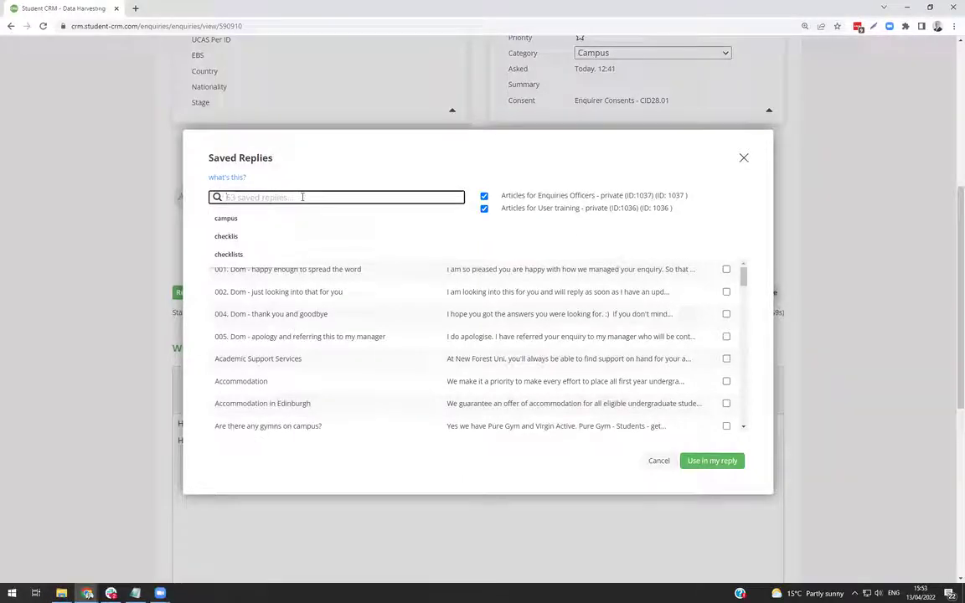
type("campus")
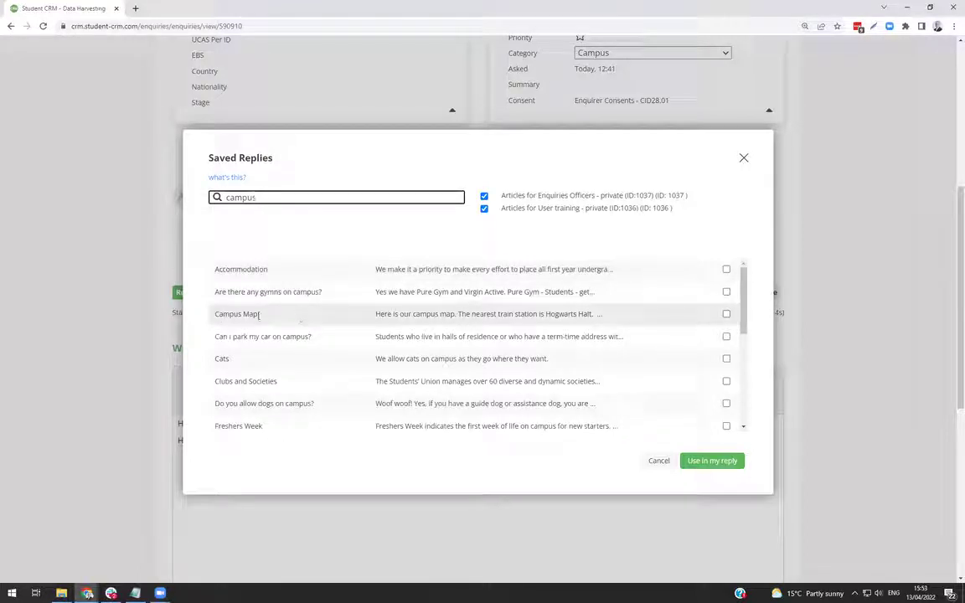
left_click(726, 315)
left_click(711, 459)
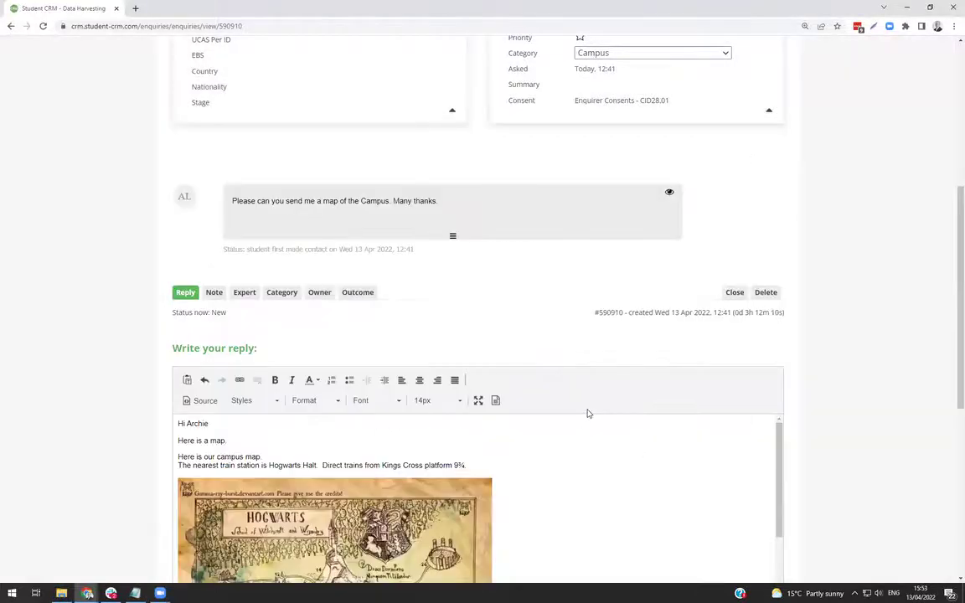
Step: Delete the hand-written line "Here is a map." from the reply, keeping the inserted campus map text
scroll(586, 414, "down", 3)
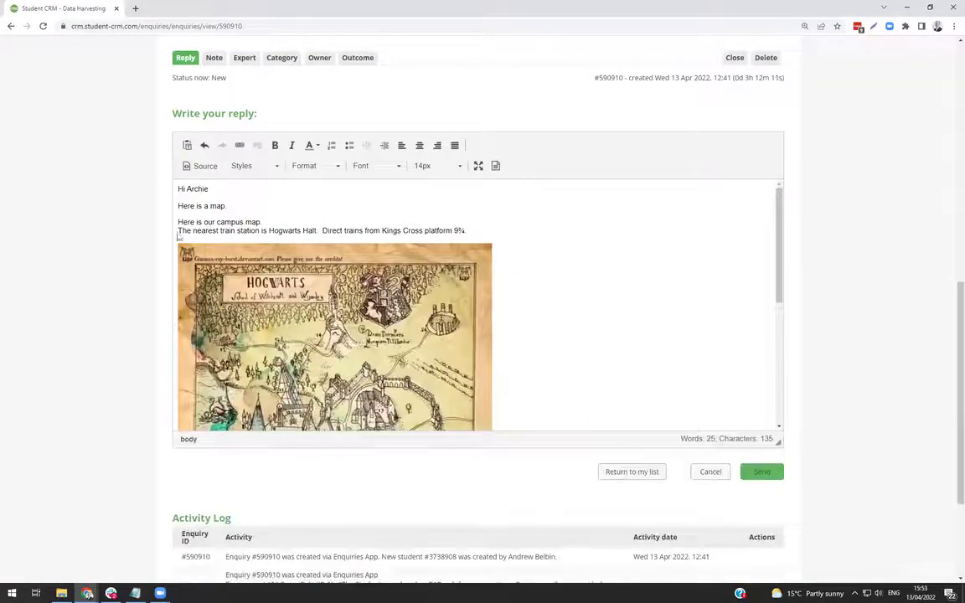
left_click_drag(233, 205, 176, 205)
key("BackSpace")
key("BackSpace")
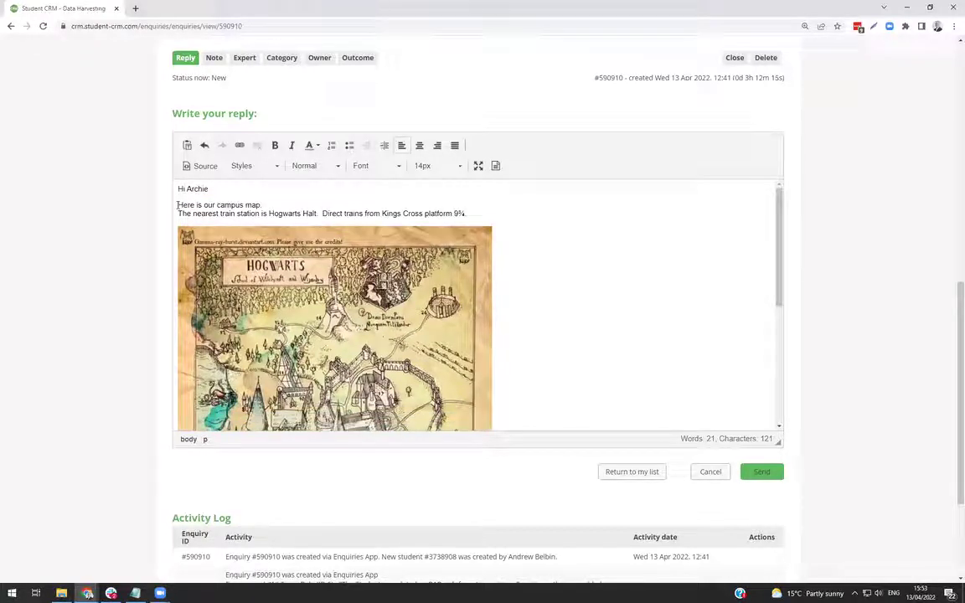
key("Down")
key("End")
type(".")
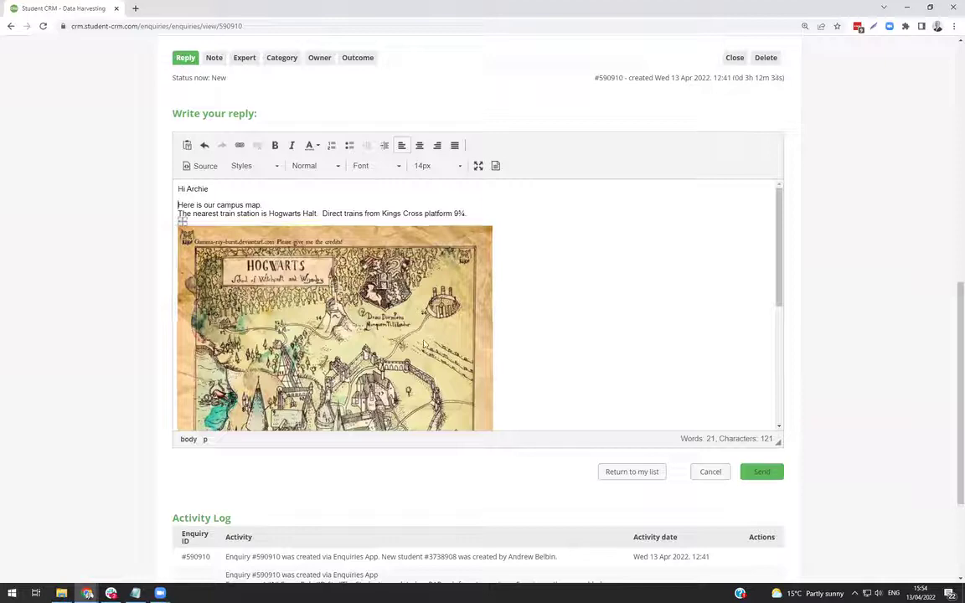
Step: Send the campus map reply and review the sent message and the enquiry details
scroll(335, 318, "down", 5)
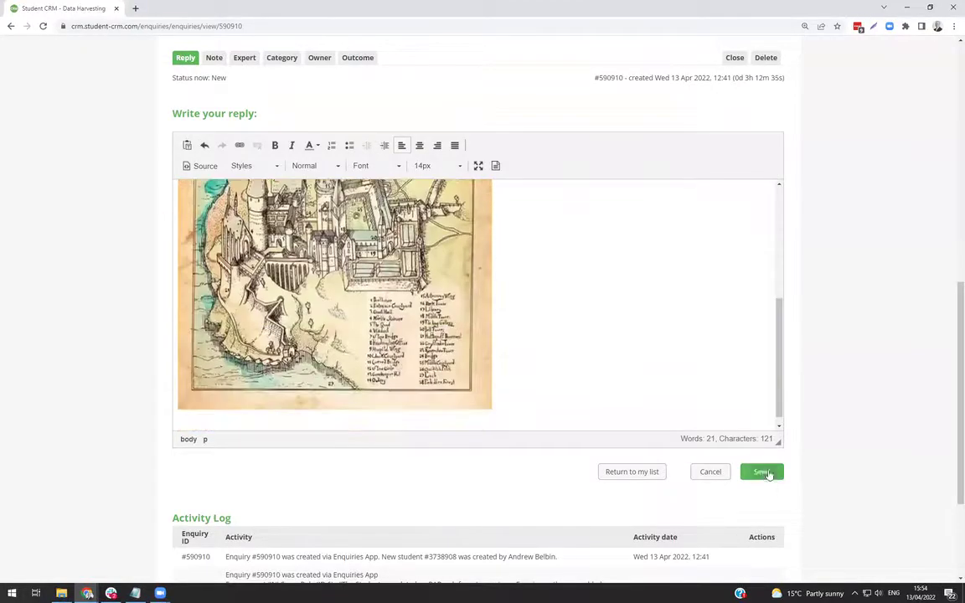
left_click(764, 472)
scroll(801, 469, "down", 10)
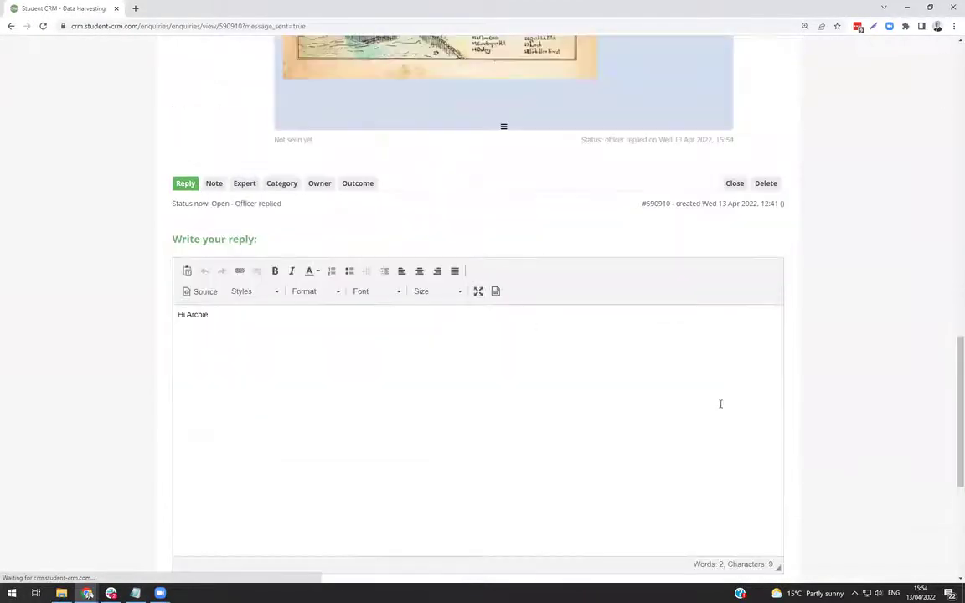
scroll(809, 322, "up", 7)
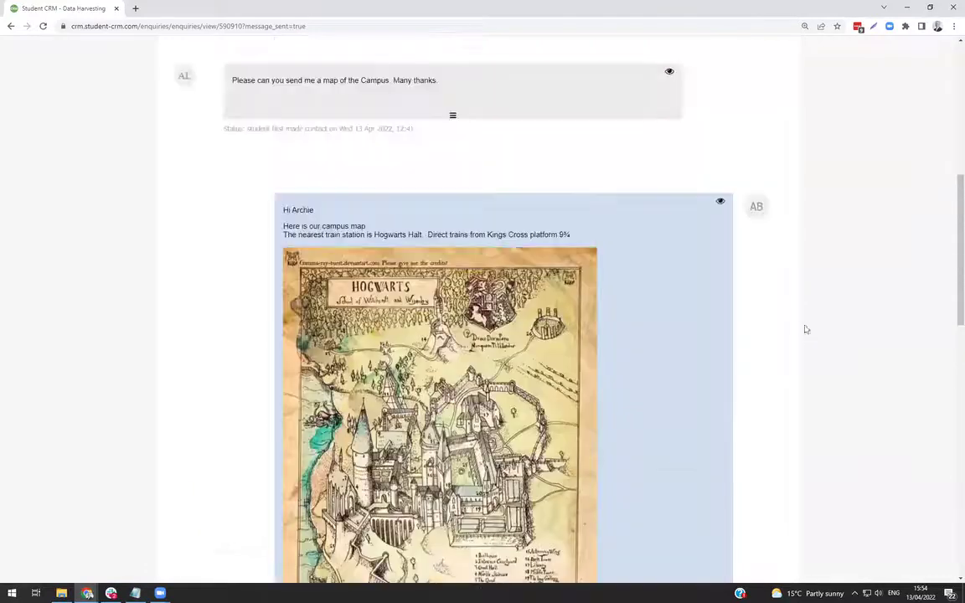
scroll(825, 355, "up", 6)
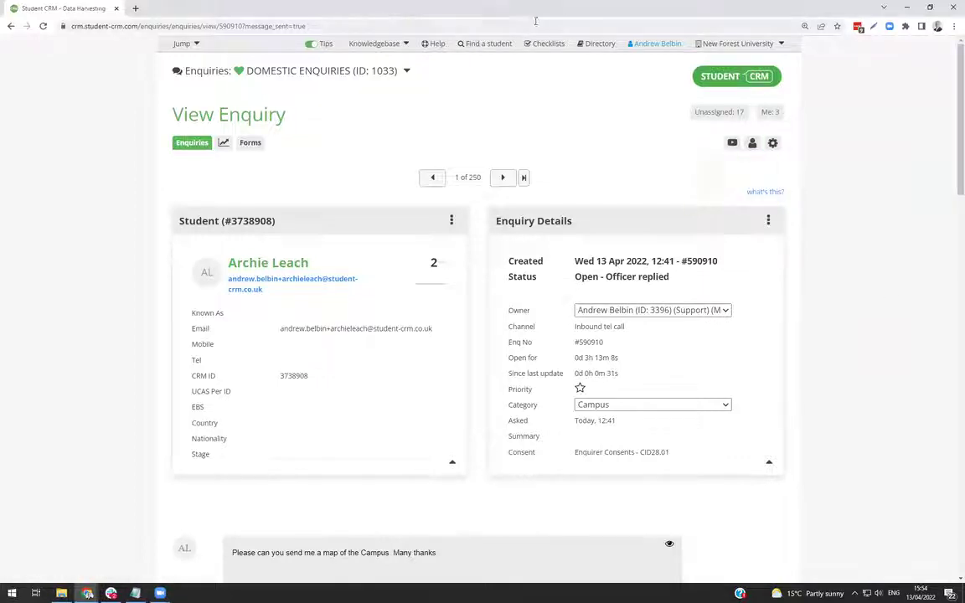
Step: Return to the CRM home page and open the shared knowledgebase "Articles for Enquiries Officers - private"
left_click(739, 80)
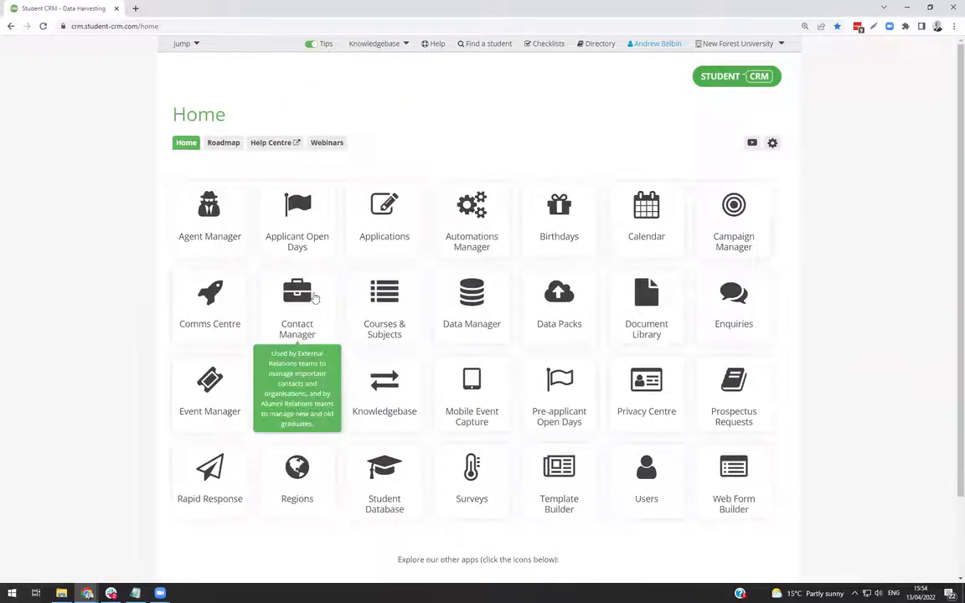
mouse_move(379, 406)
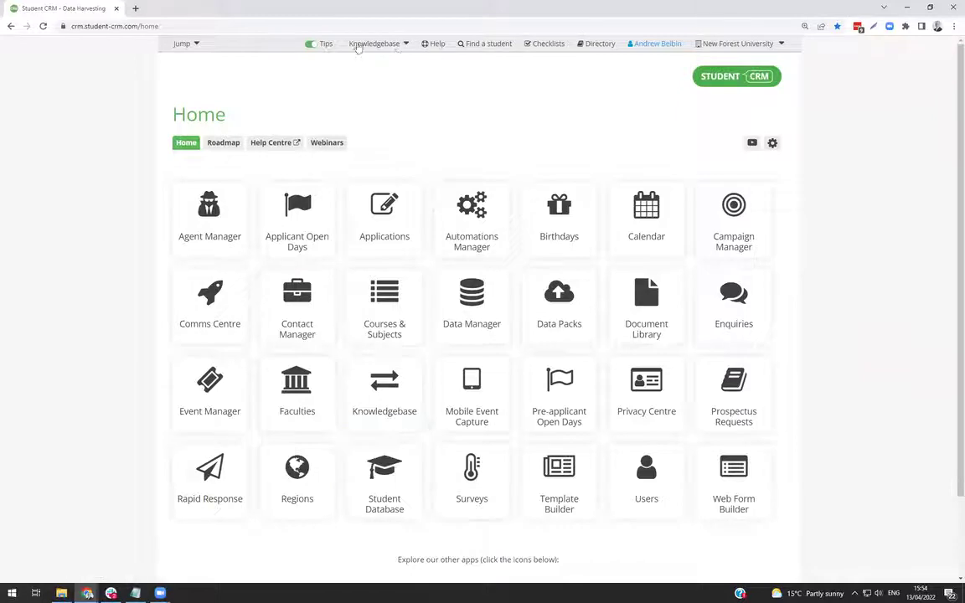
left_click(405, 44)
left_click(406, 44)
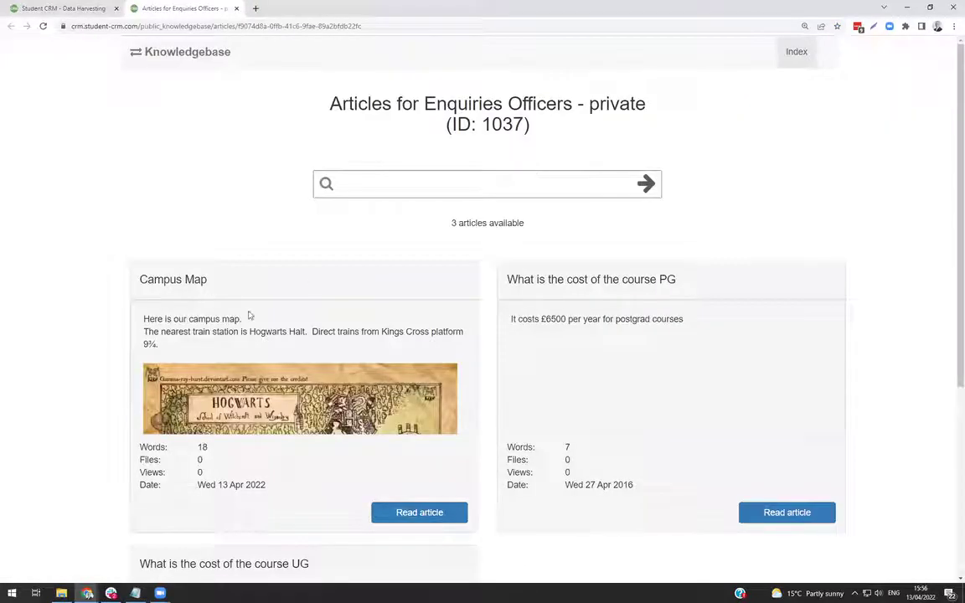
Step: Search the Enquiries Officers knowledgebase for "campus"
left_click(397, 189)
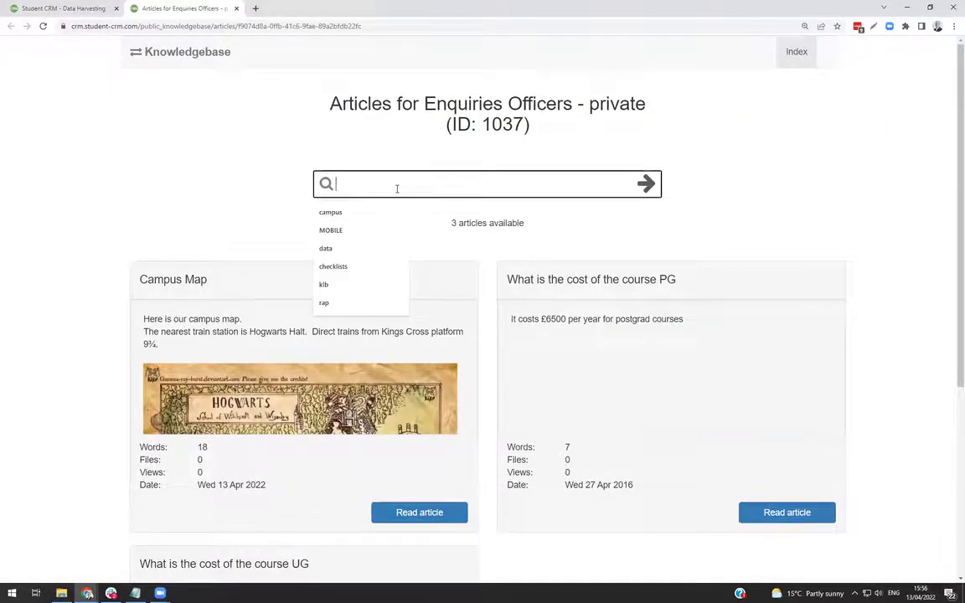
type("campus")
key("Return")
scroll(350, 335, "down", 1)
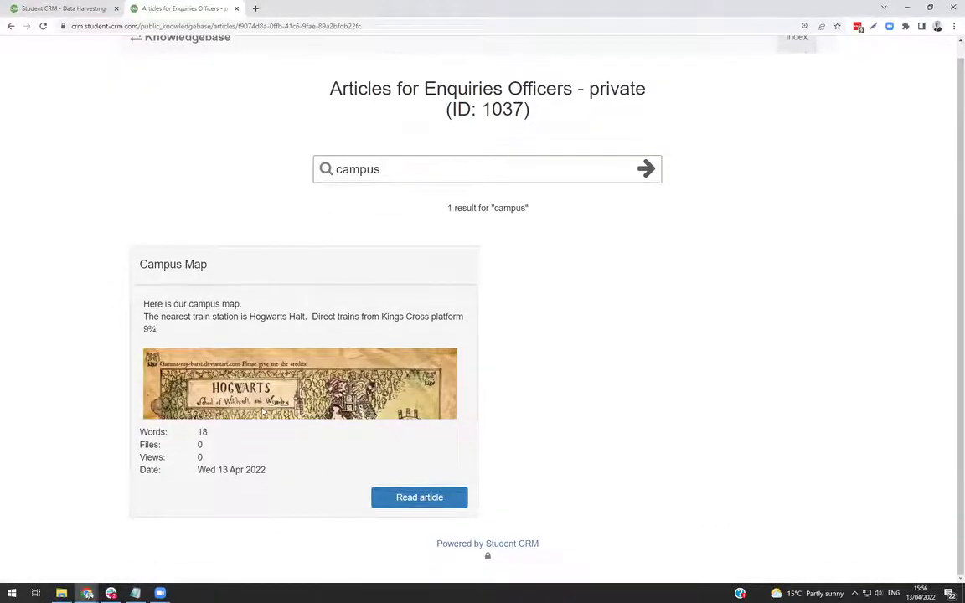
Step: Clear the knowledgebase search and look through all the available articles
left_click_drag(407, 169, 333, 172)
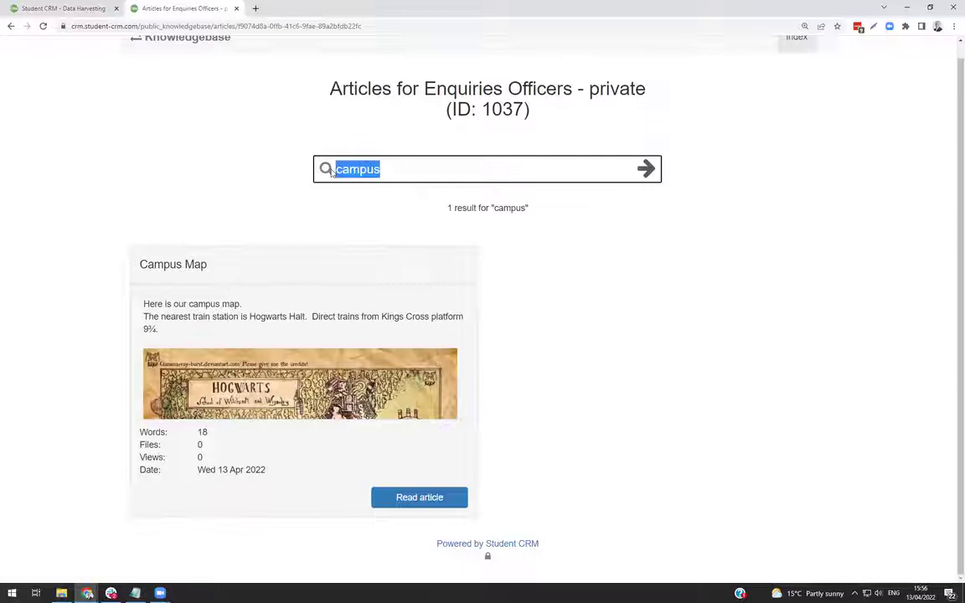
key("BackSpace")
left_click(646, 169)
scroll(487, 239, "down", 3)
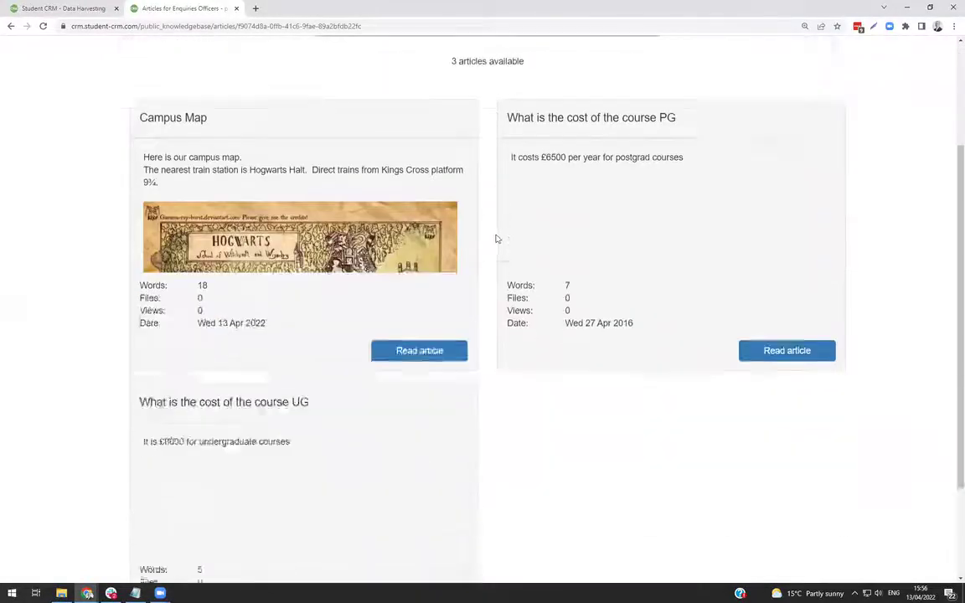
scroll(564, 121, "up", 1)
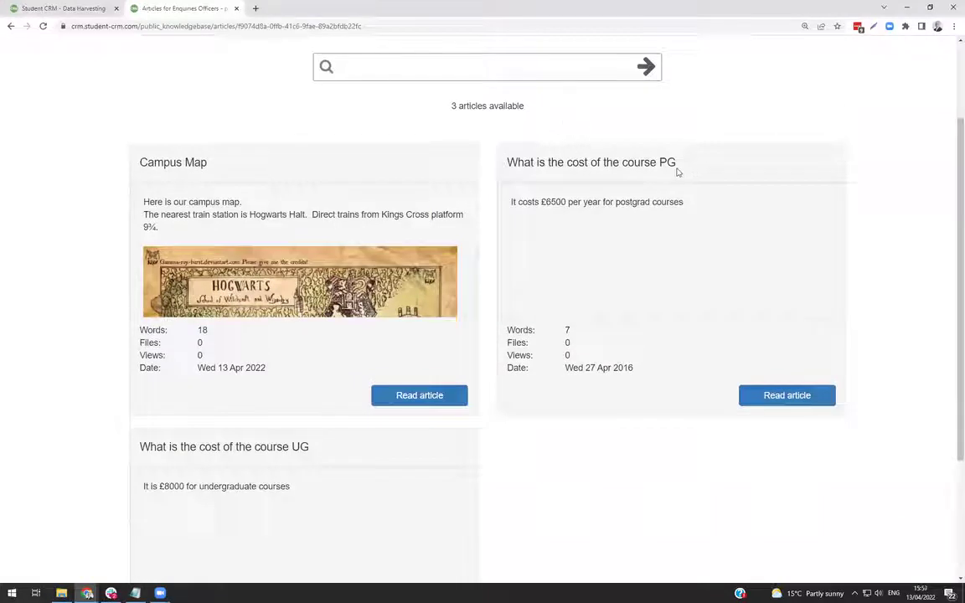
scroll(674, 170, "down", 2)
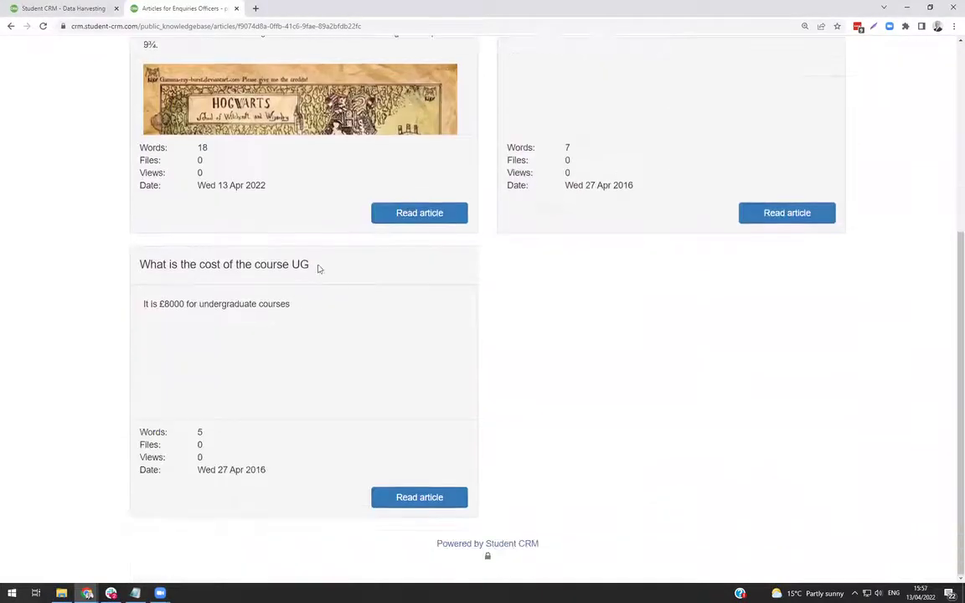
scroll(635, 370, "up", 3)
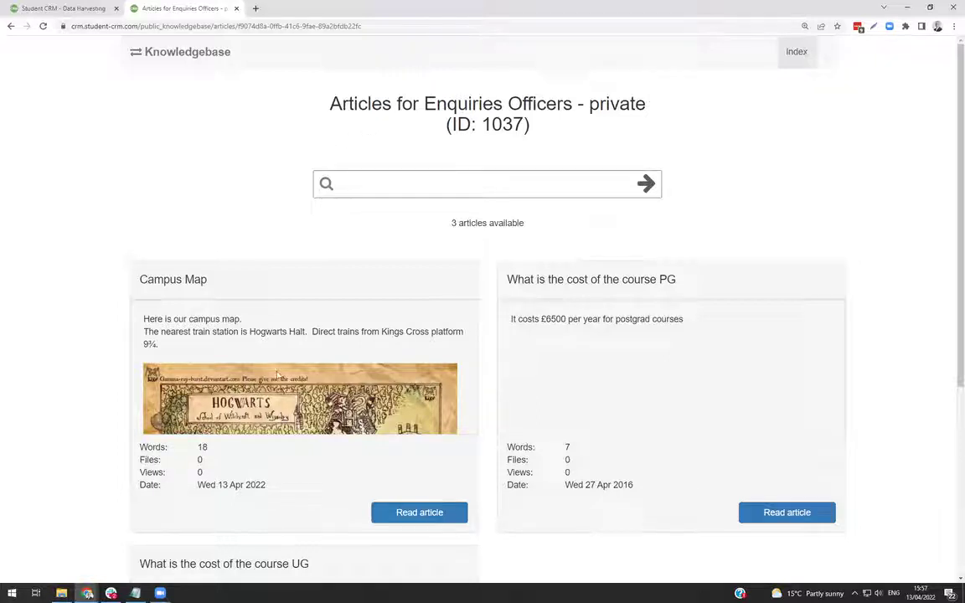
Step: Open the Campus Map article in the Enquiries Officers knowledgebase and view its full text and map
left_click(63, 10)
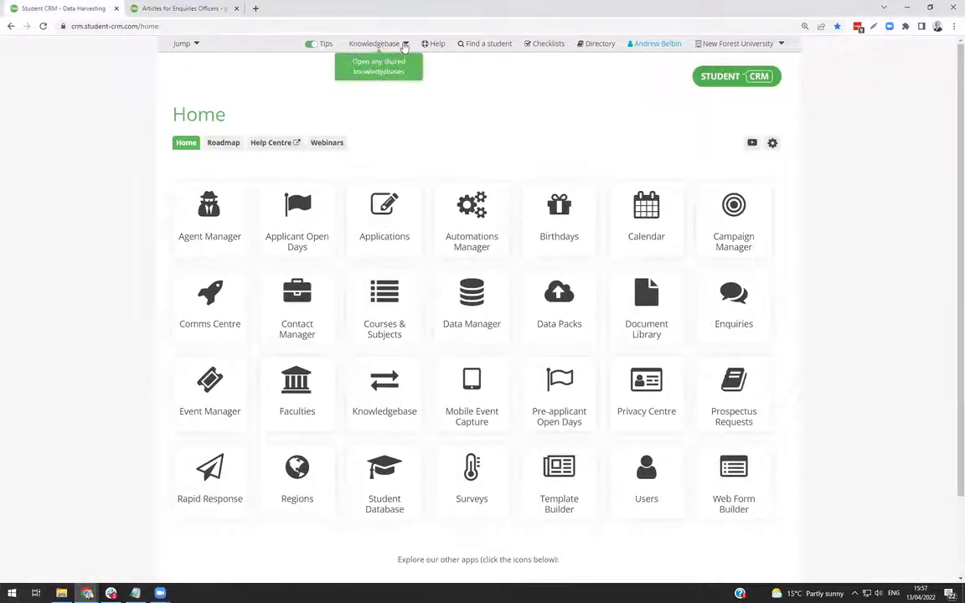
left_click(186, 8)
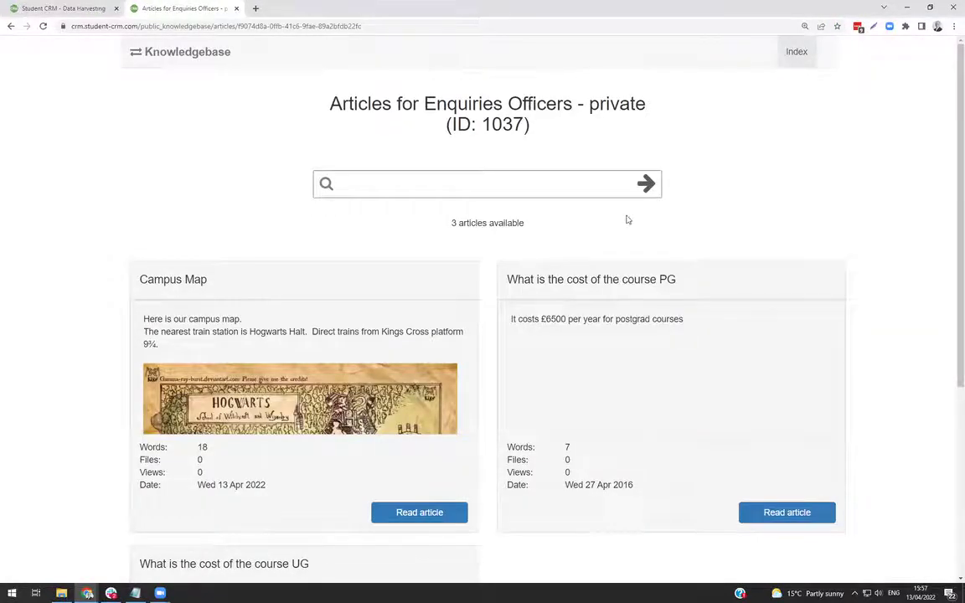
scroll(626, 220, "down", 2)
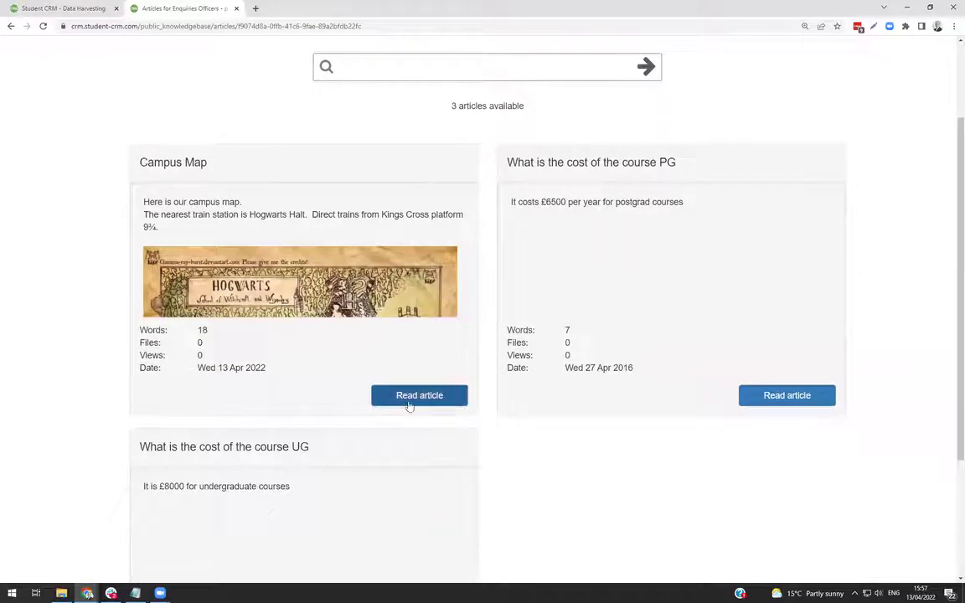
left_click(412, 397)
scroll(574, 398, "down", 5)
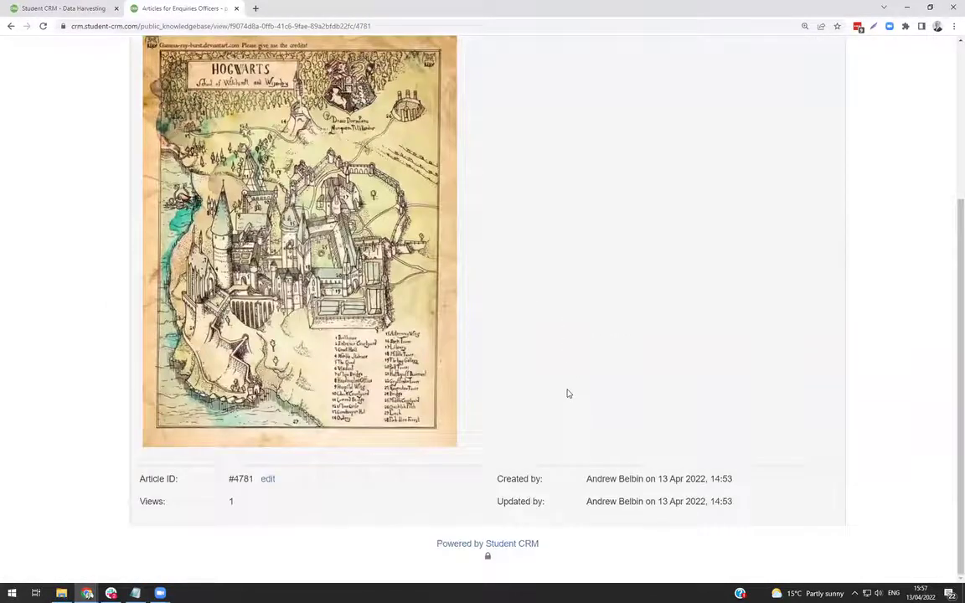
scroll(567, 394, "up", 3)
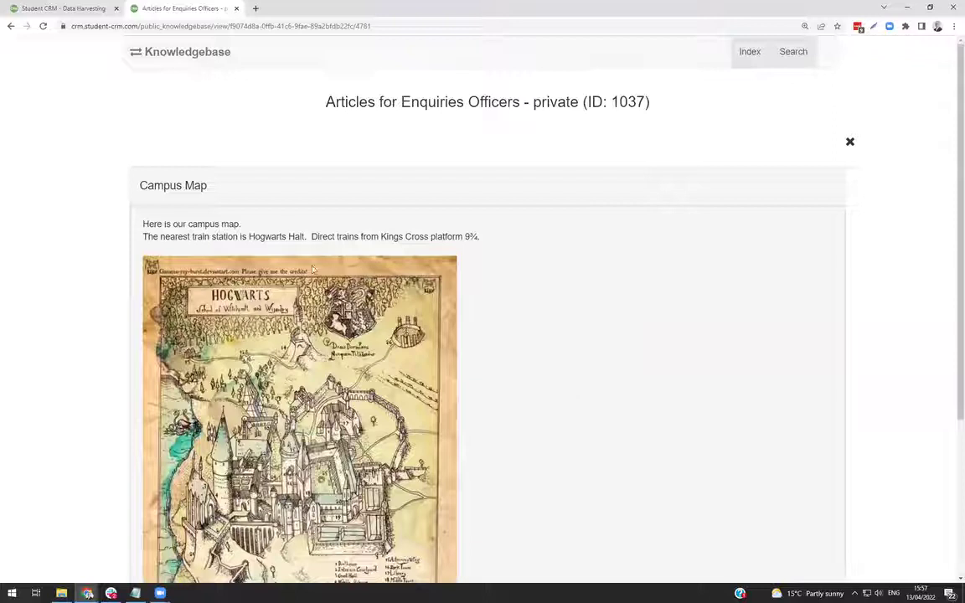
scroll(314, 261, "down", 2)
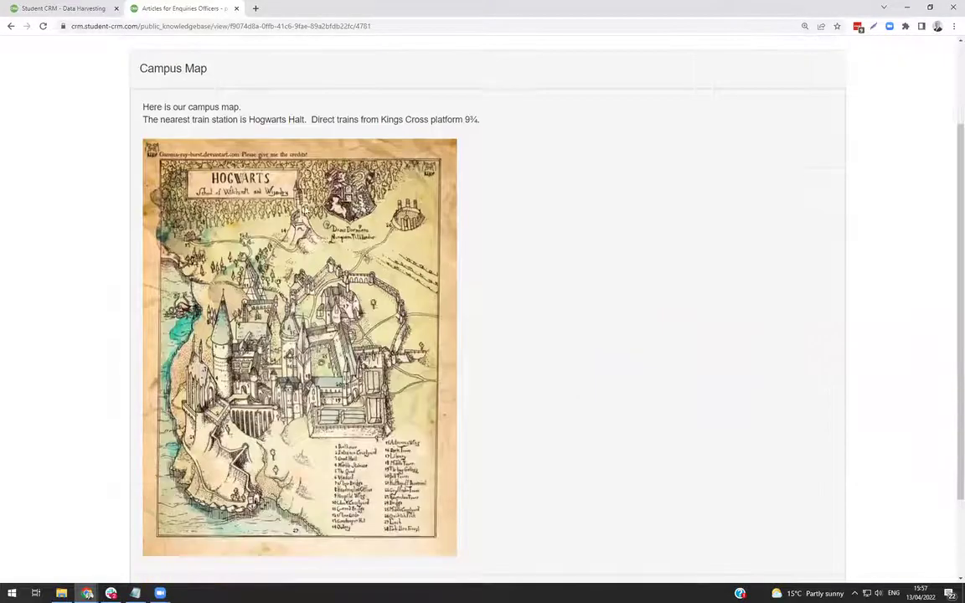
Step: Open the Knowledgebase module from the CRM home page and view the list of available knowledgebases
left_click(56, 9)
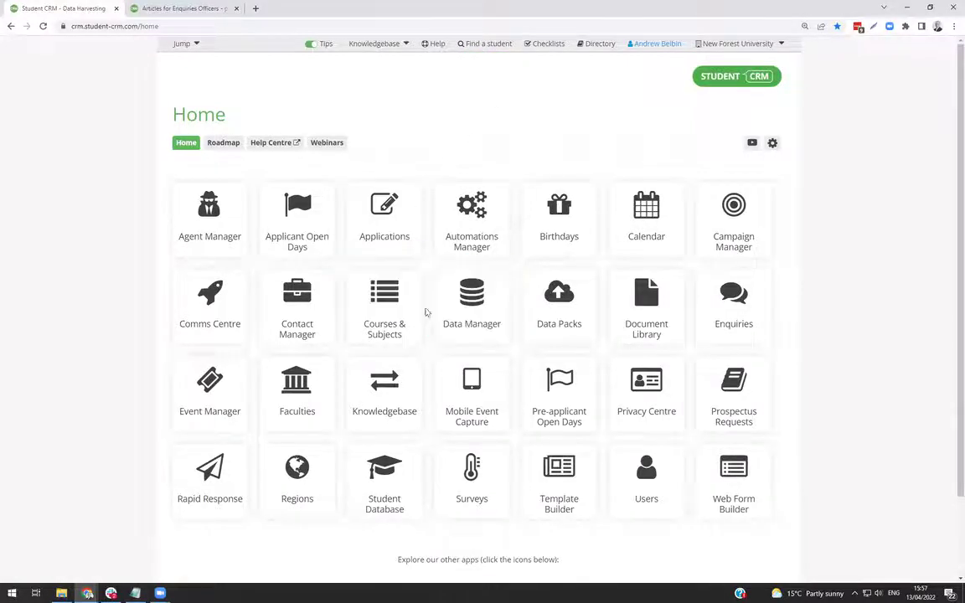
left_click(380, 391)
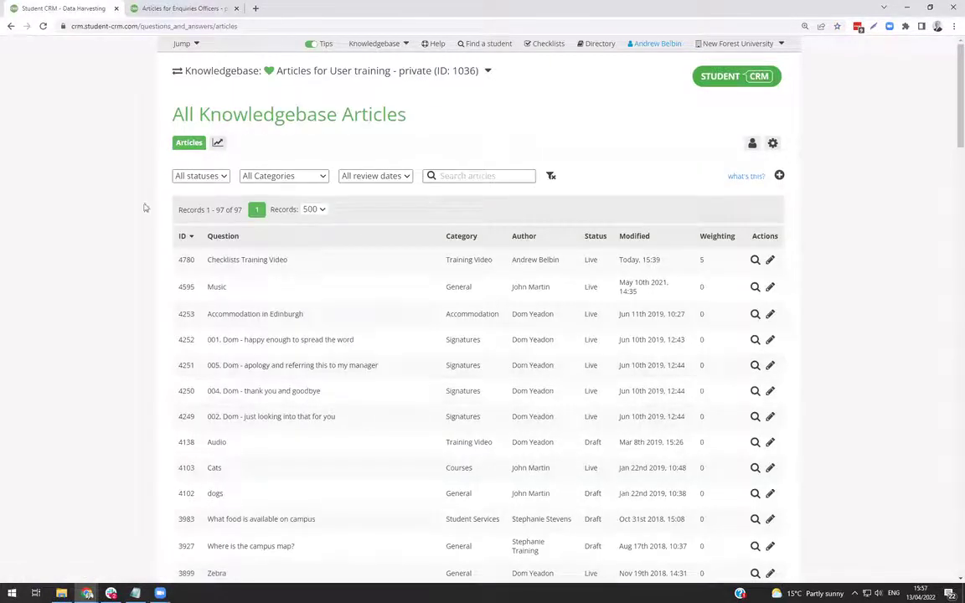
left_click(487, 72)
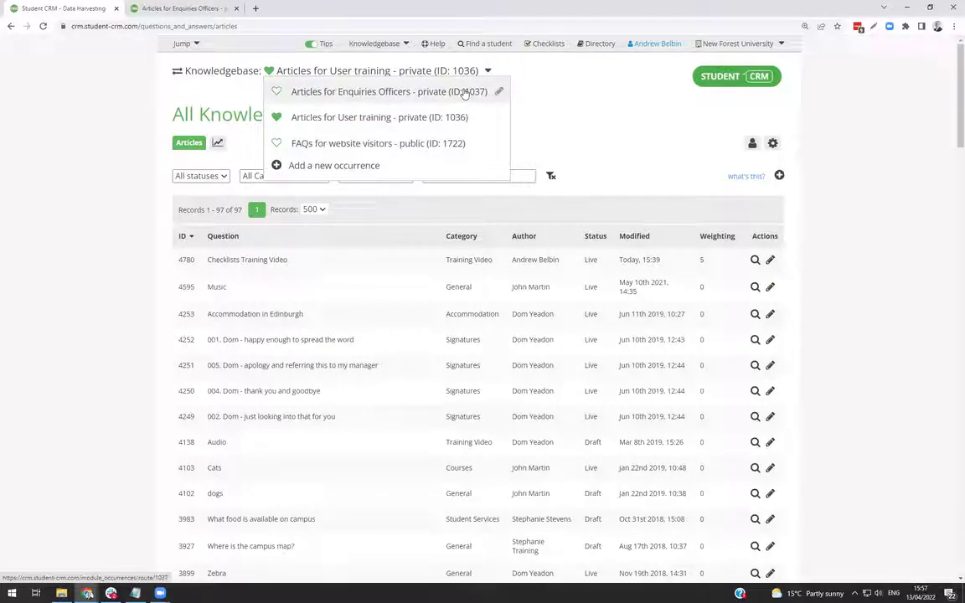
left_click(542, 89)
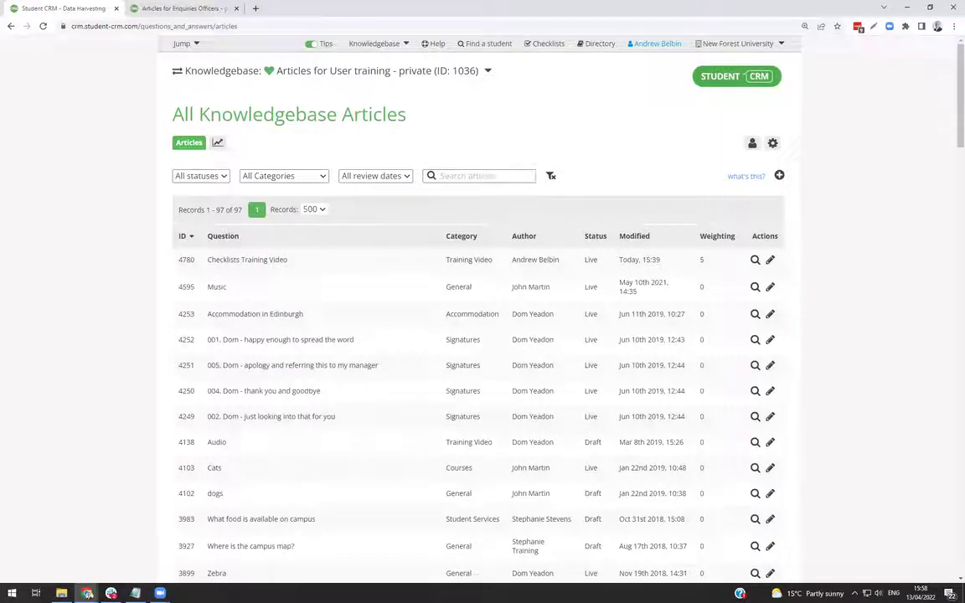
left_click(488, 73)
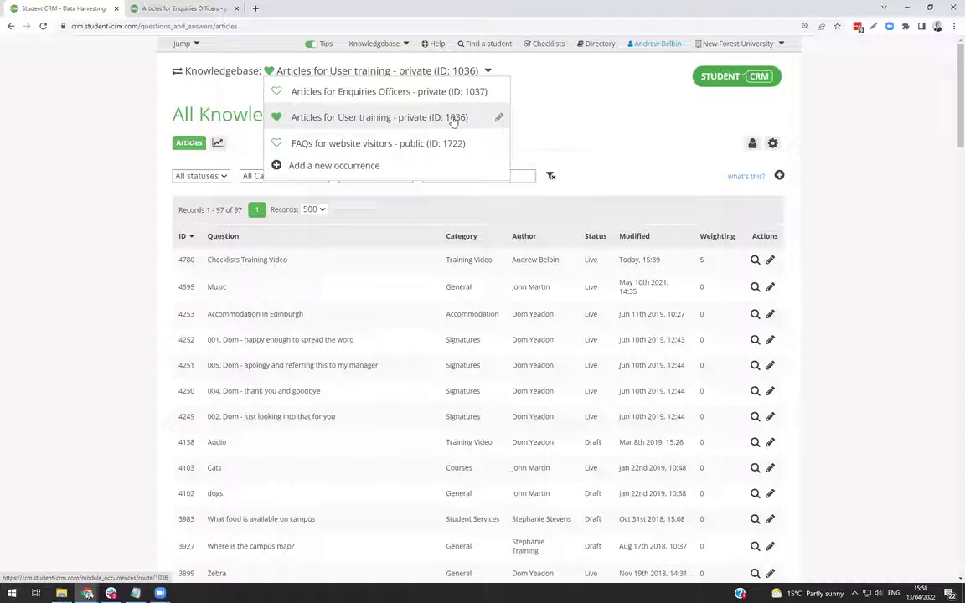
left_click(144, 125)
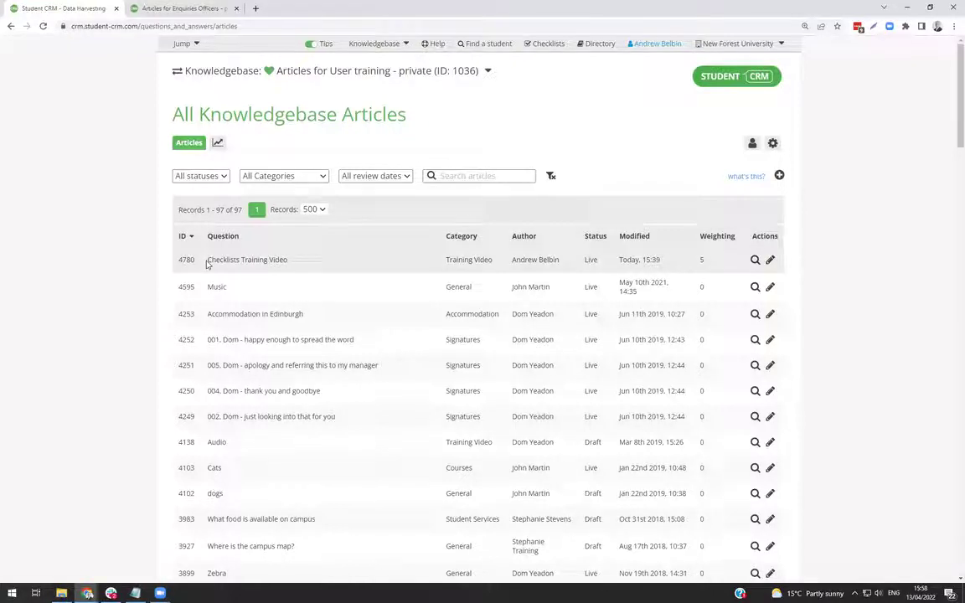
Step: Open the Checklists Training Video article for editing and examine its title and body
left_click_drag(209, 259, 301, 260)
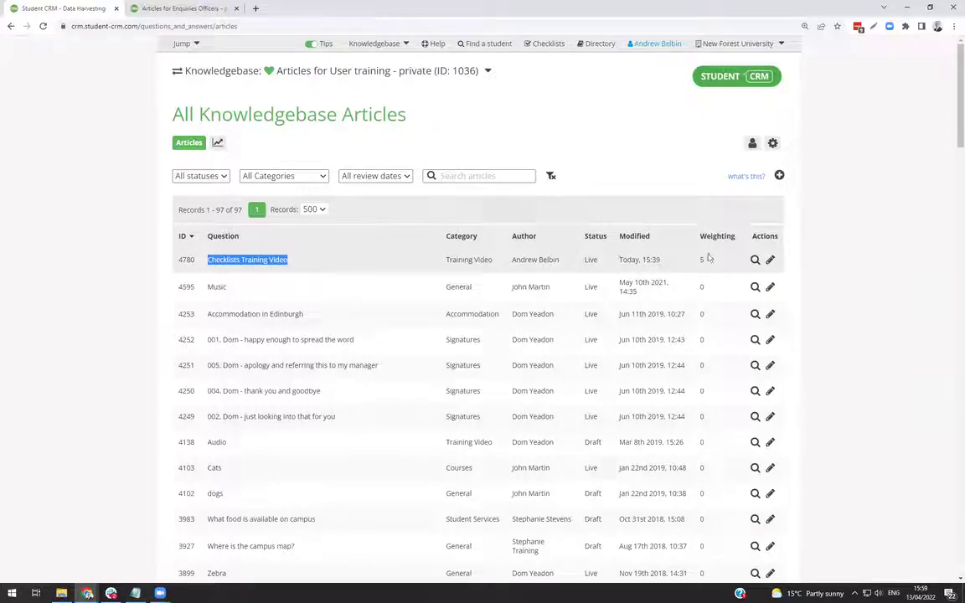
left_click(770, 262)
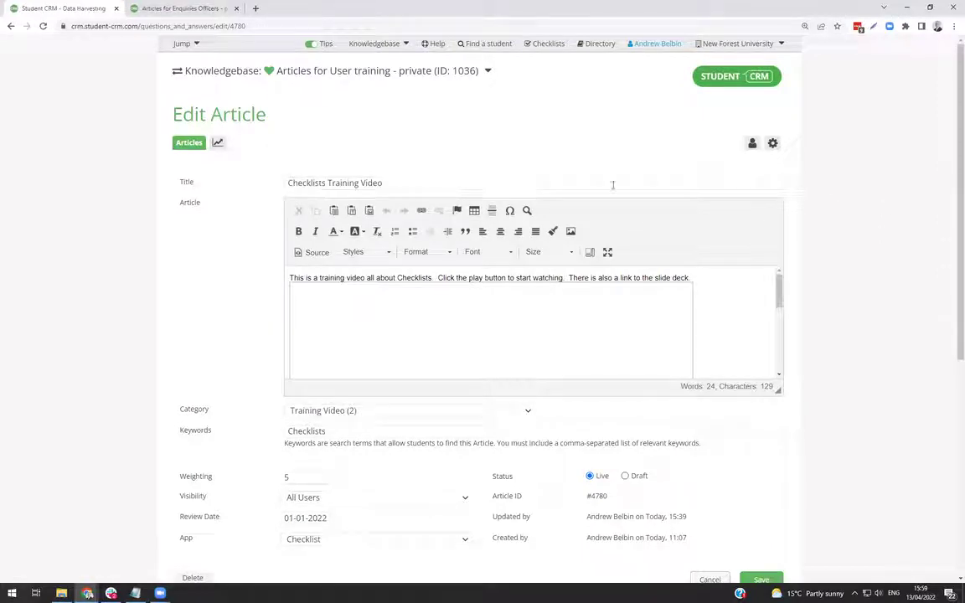
triple_click(387, 182)
scroll(821, 254, "down", 2)
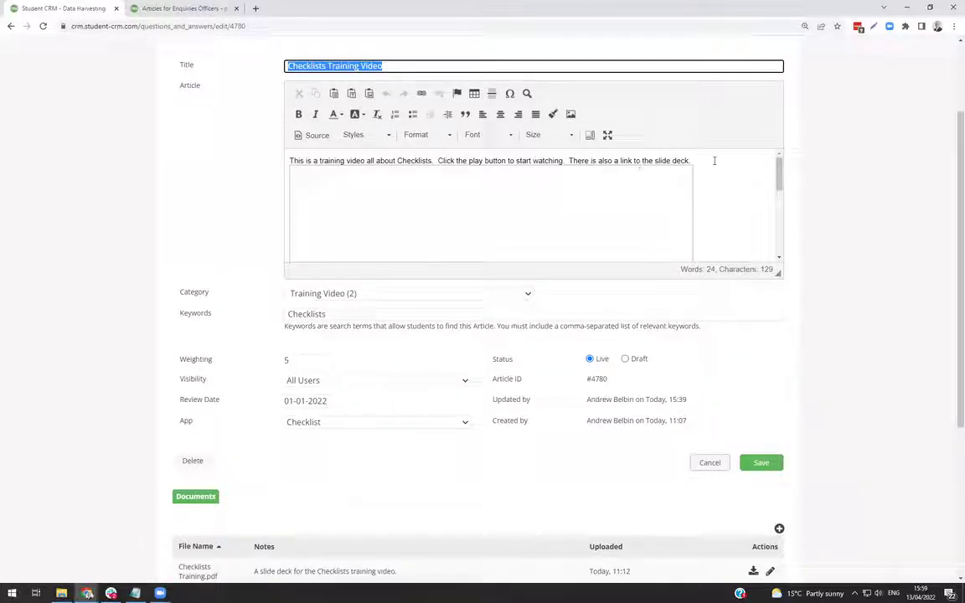
left_click(777, 210)
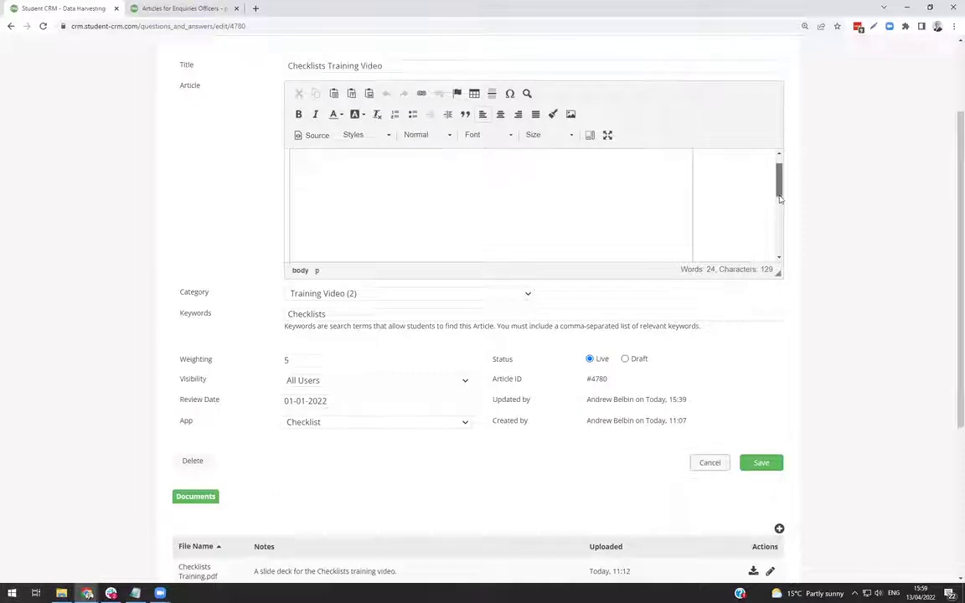
left_click_drag(778, 210, 779, 171)
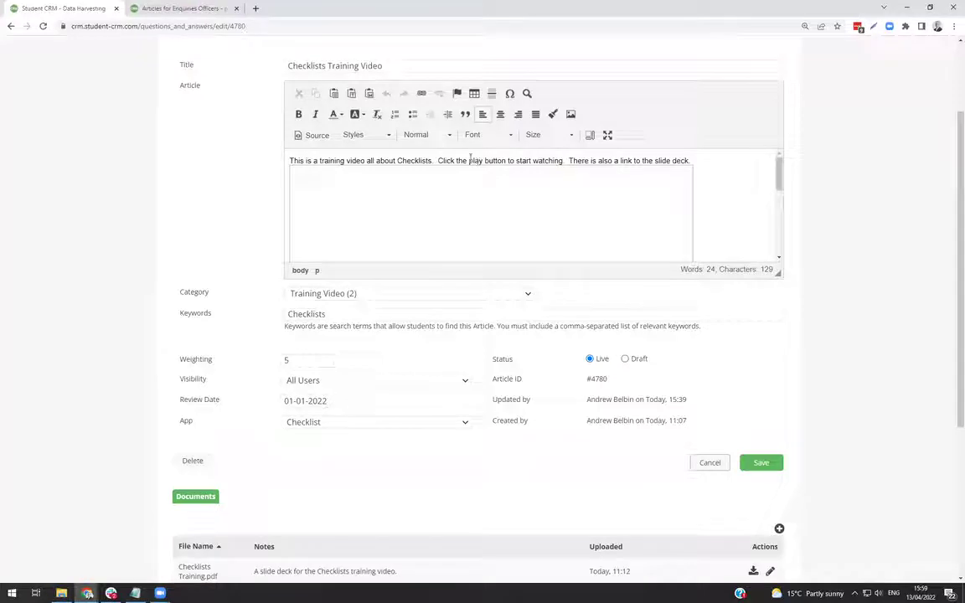
Step: Show the article body's HTML source, examine the embedded video iframe code, and return to the formatted view
left_click(313, 135)
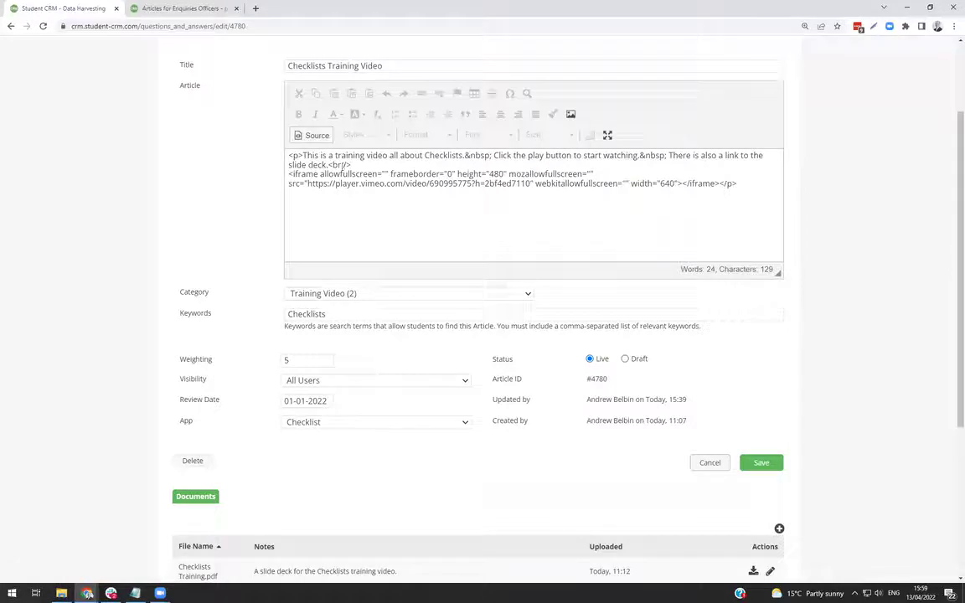
left_click_drag(309, 185, 531, 186)
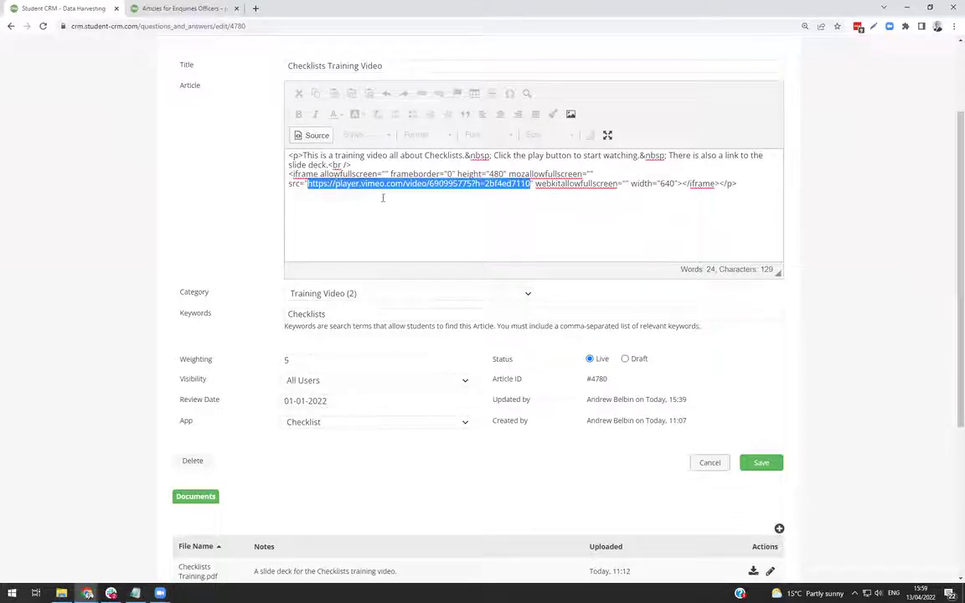
left_click_drag(739, 183, 290, 153)
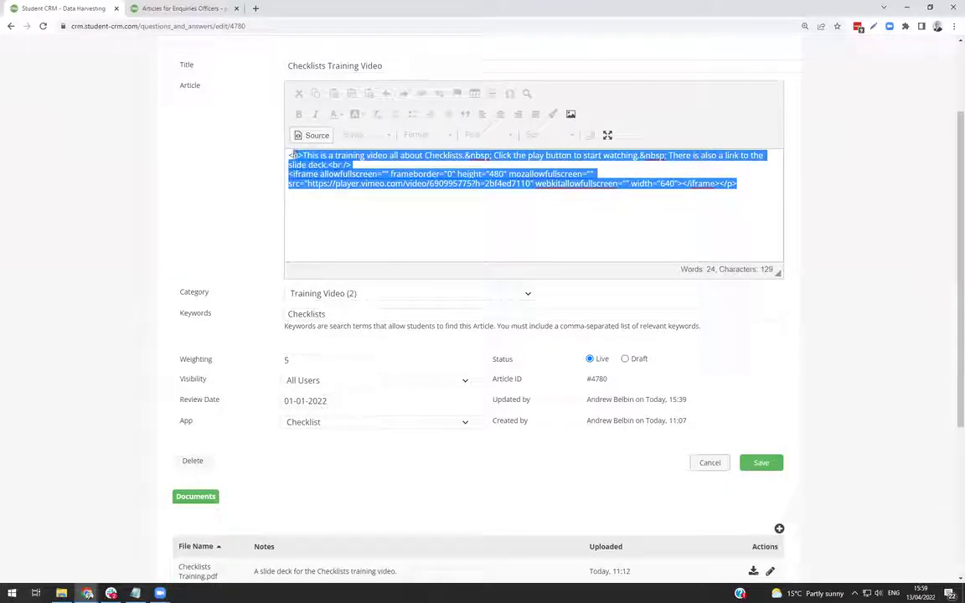
left_click(312, 135)
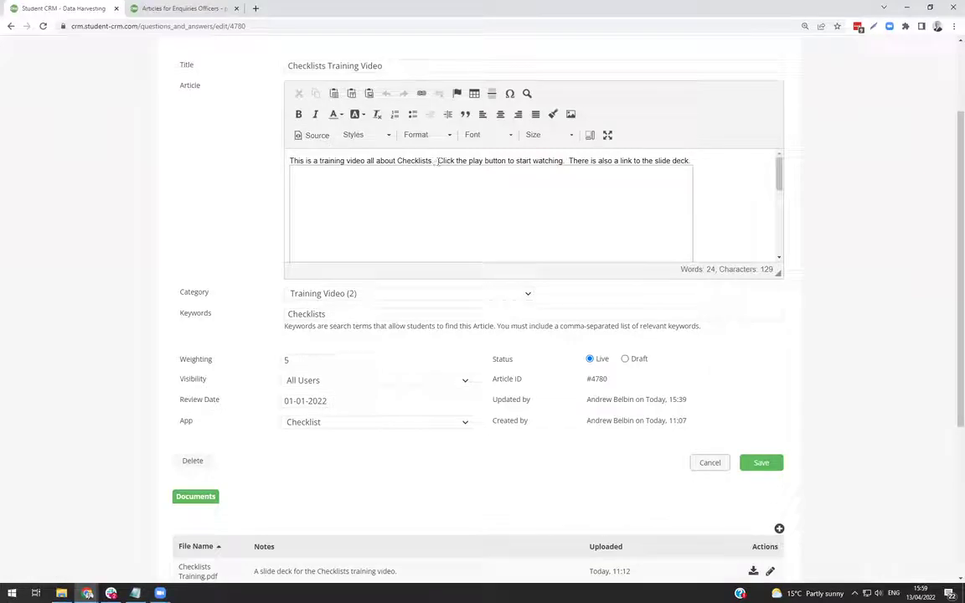
left_click(315, 137)
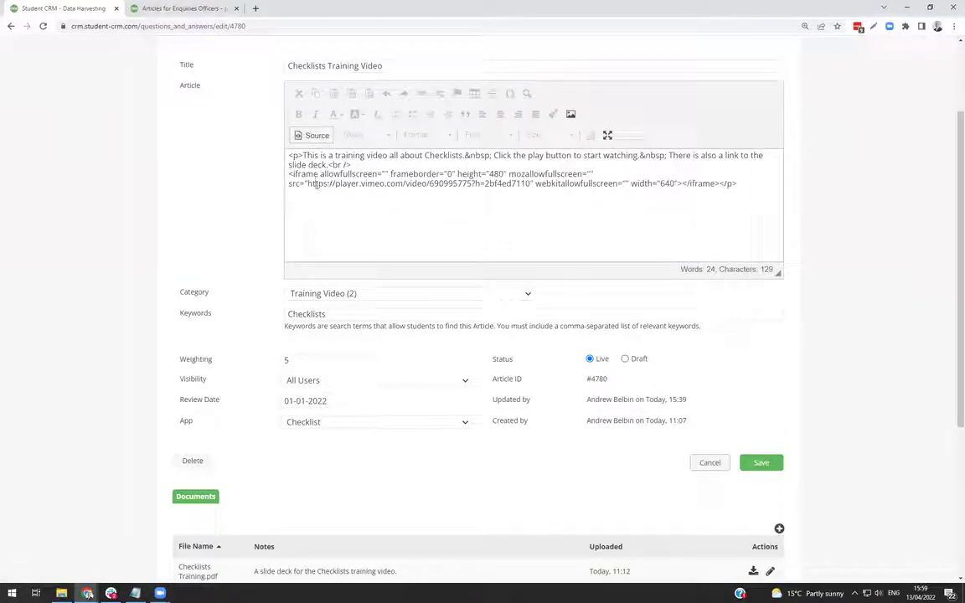
left_click_drag(315, 183, 738, 184)
left_click(438, 215)
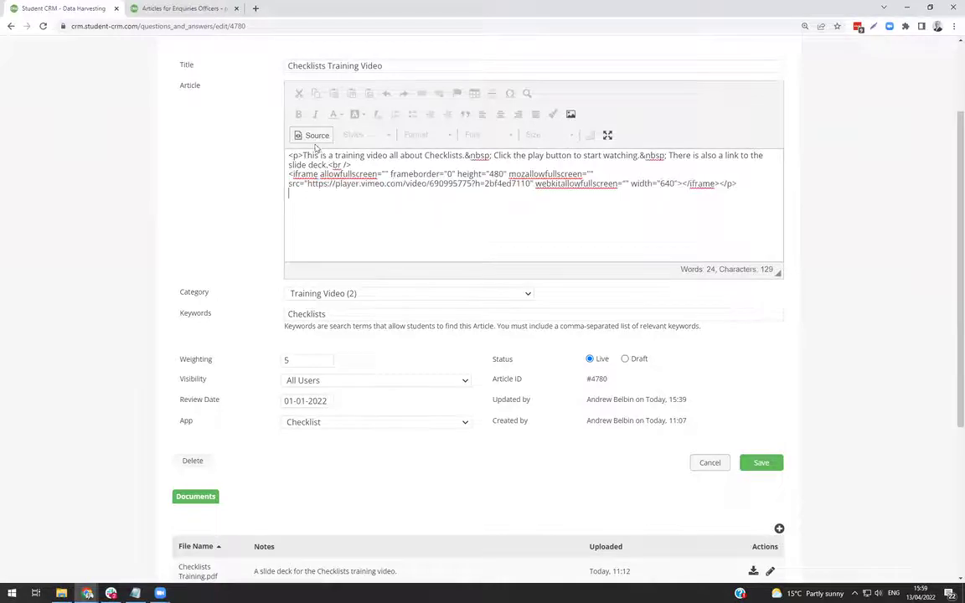
left_click(315, 136)
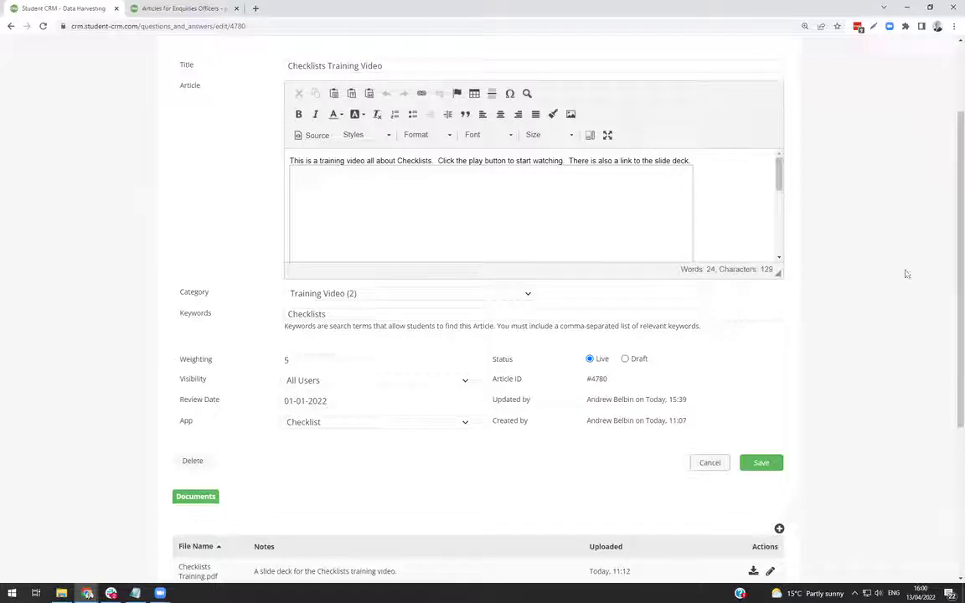
scroll(951, 195, "up", 1)
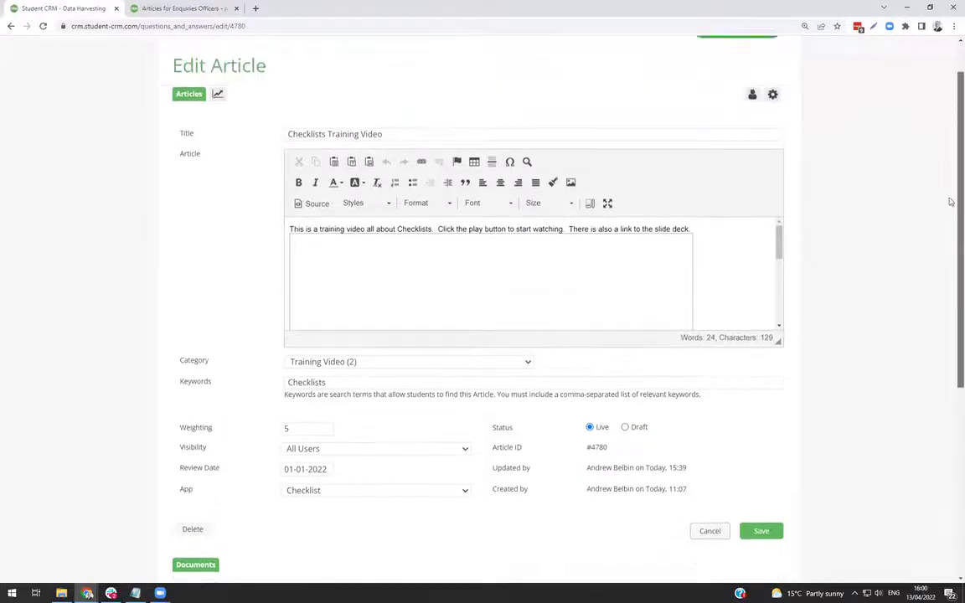
scroll(951, 195, "up", 1)
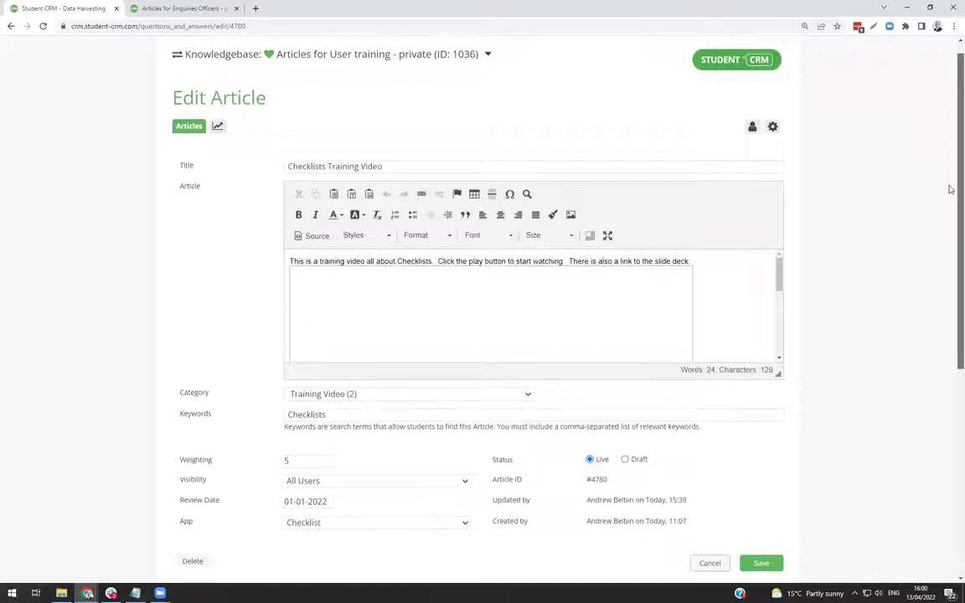
scroll(951, 192, "down", 1)
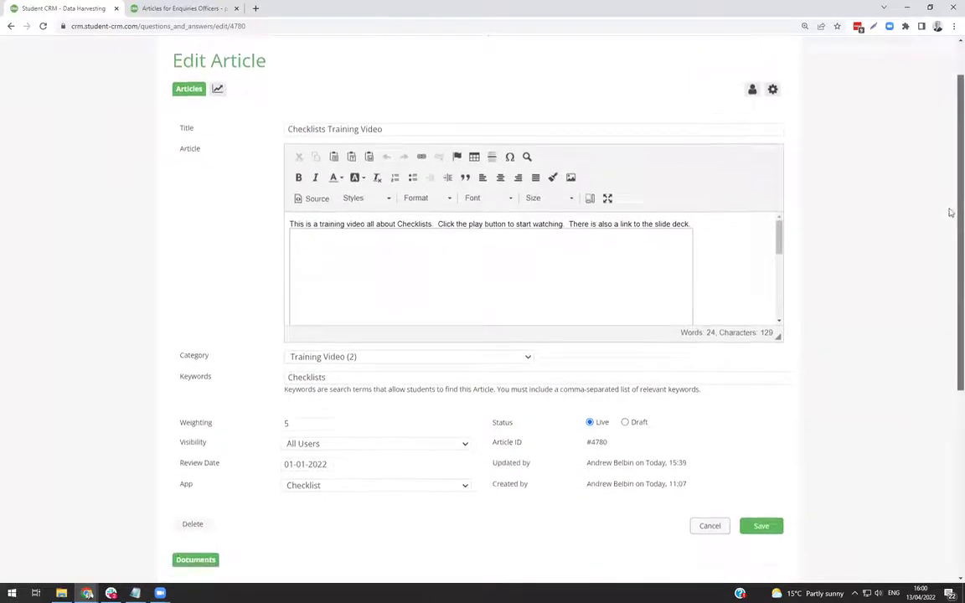
scroll(951, 218, "down", 1)
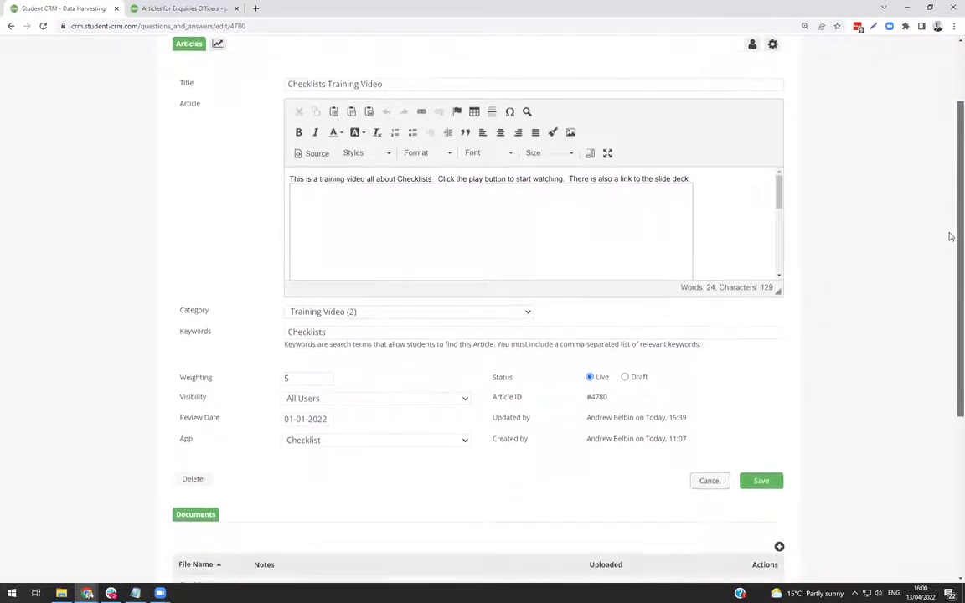
scroll(951, 238, "down", 1)
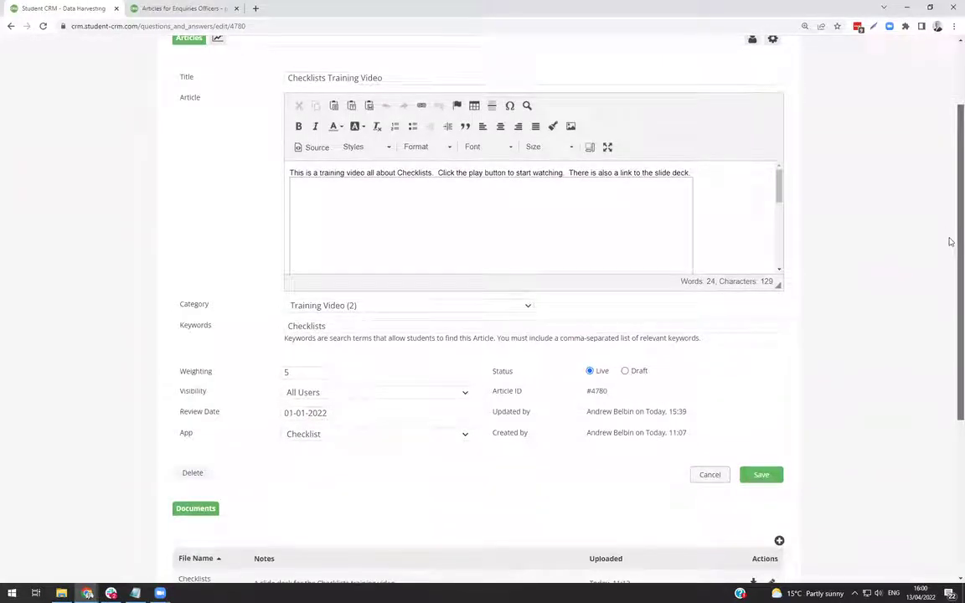
scroll(950, 242, "down", 1)
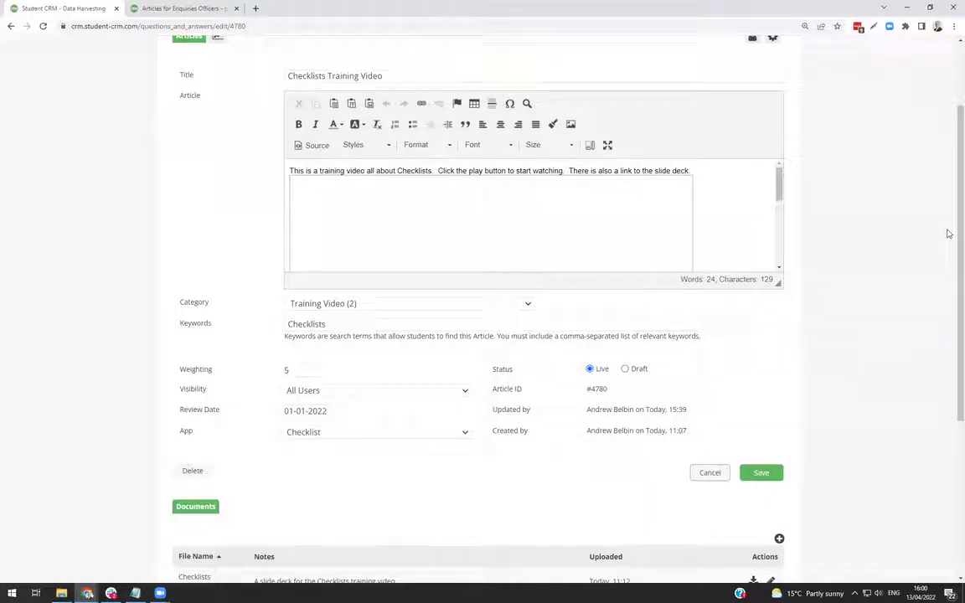
Step: Reopen the article's HTML source, highlight the Vimeo player address in the iframe code, and restore the formatted view
left_click(311, 147)
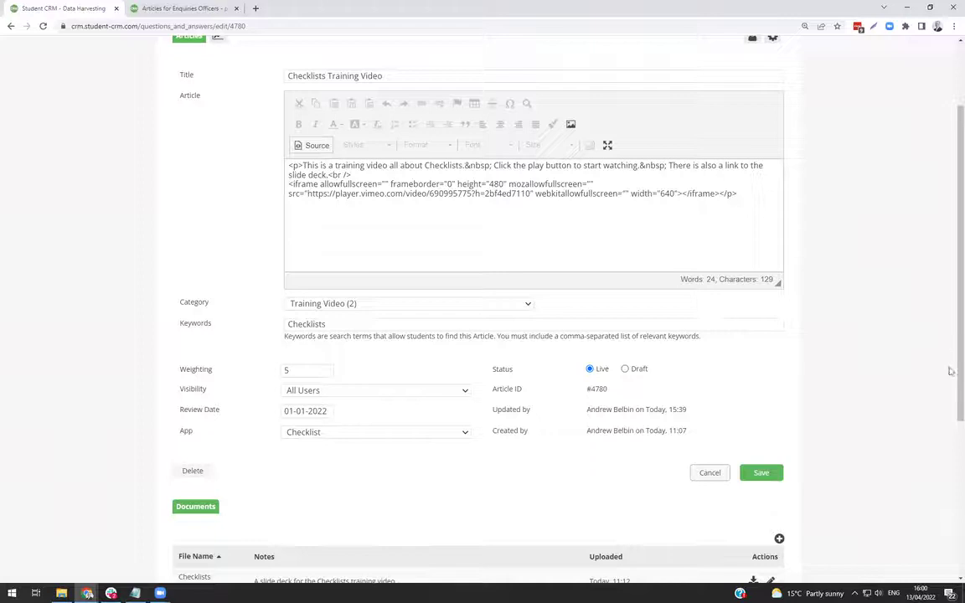
scroll(951, 343, "down", 1)
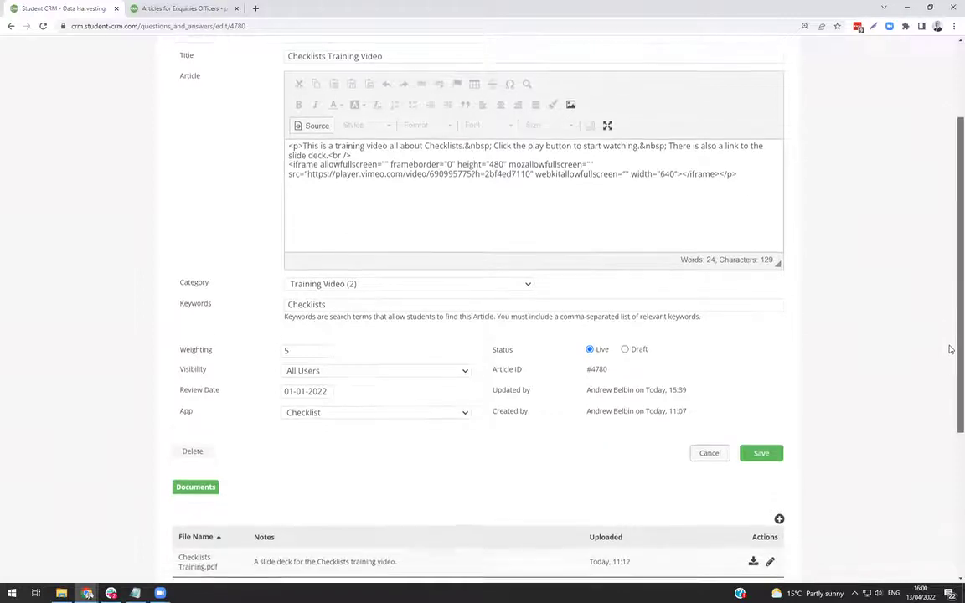
left_click_drag(950, 362, 951, 296)
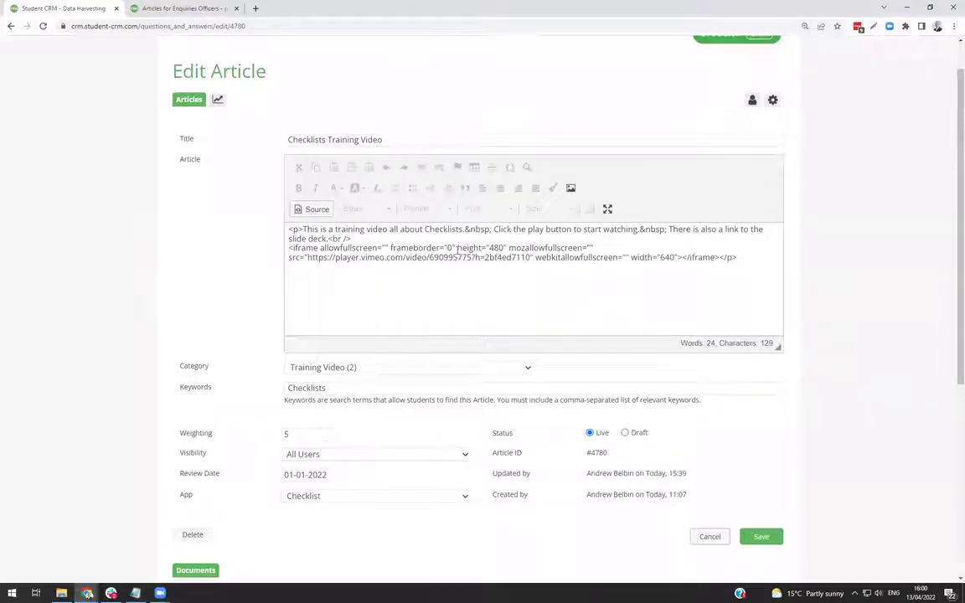
left_click_drag(430, 257, 737, 257)
left_click(484, 248)
left_click_drag(334, 260, 524, 259)
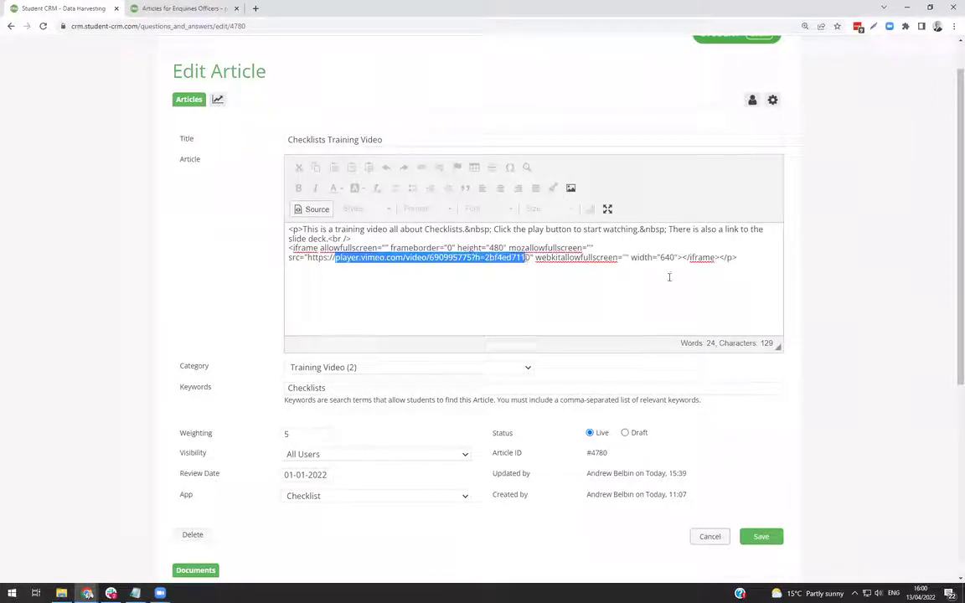
left_click(854, 276)
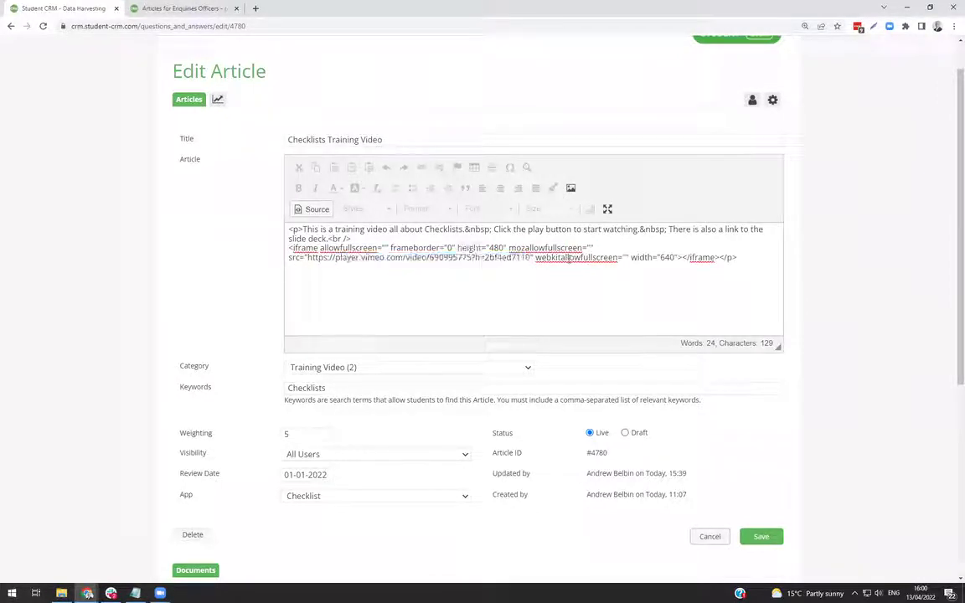
left_click(312, 208)
Step: View the category options offered for the Checklists Training Video article and check its keywords
scroll(237, 254, "down", 2)
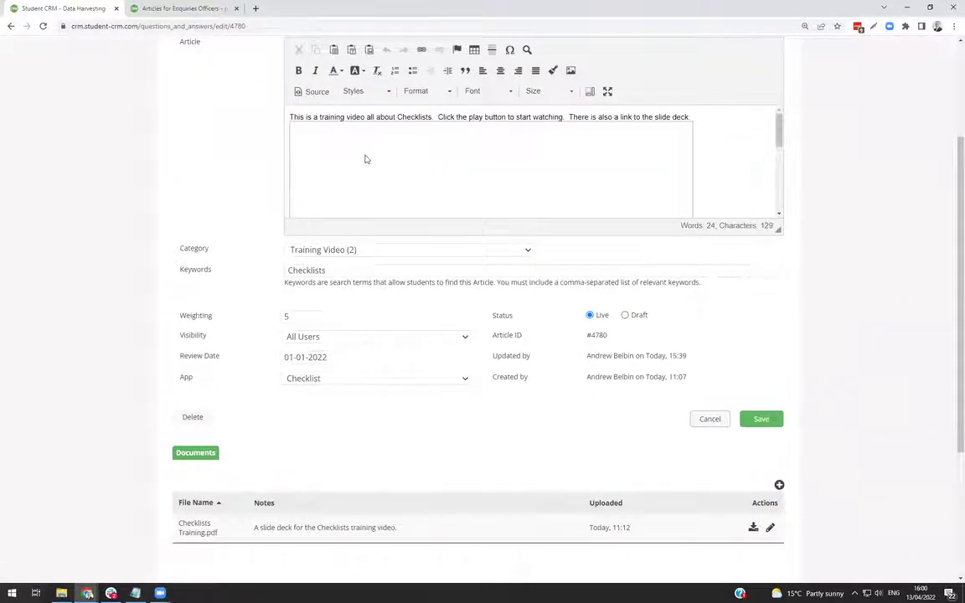
left_click(527, 249)
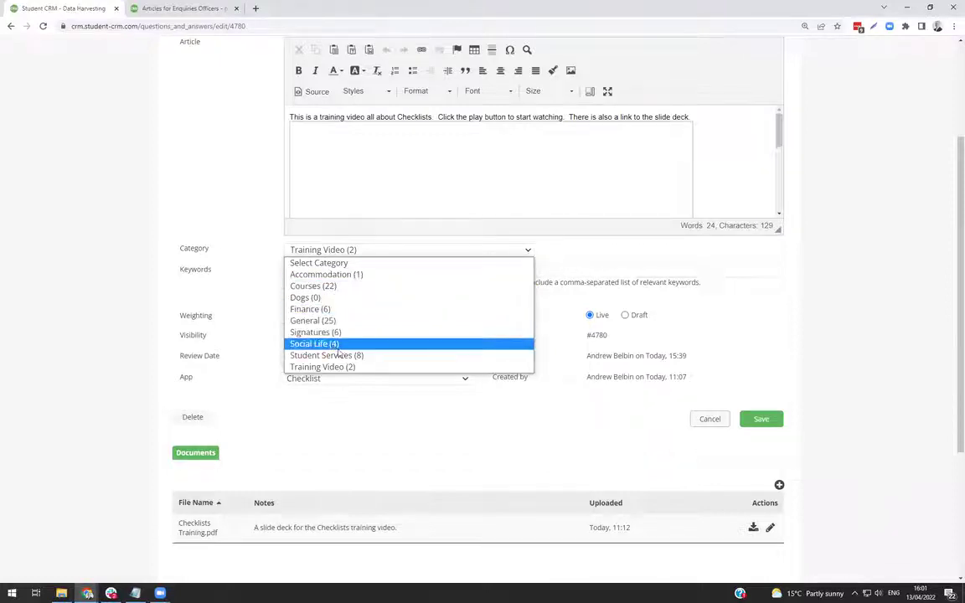
left_click(239, 281)
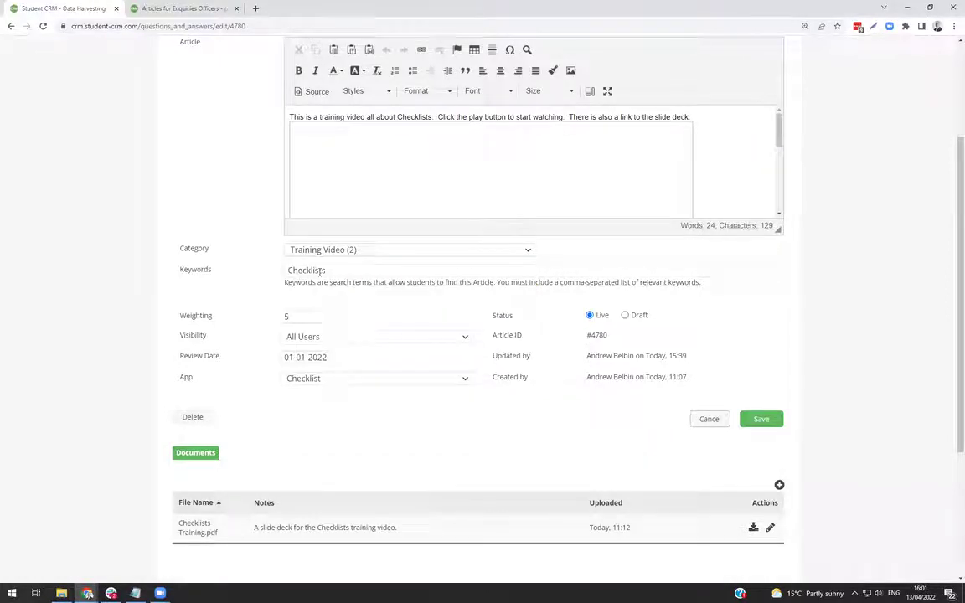
left_click(239, 269)
key("ctrl+a")
left_click(238, 269)
Step: Examine the article's weighting, visibility, review date, app and status settings and its attached documents
scroll(322, 288, "down", 2)
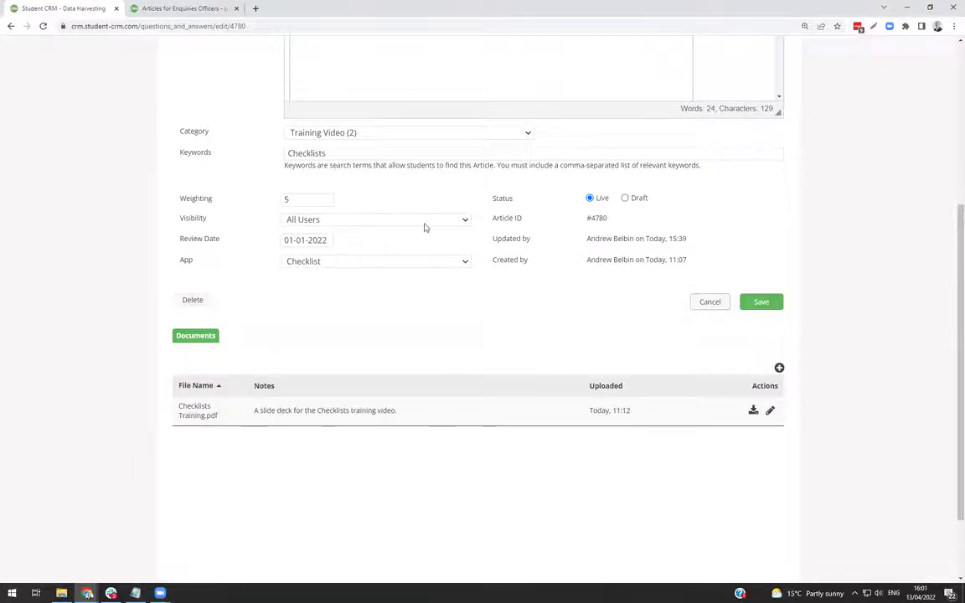
scroll(459, 222, "up", 5)
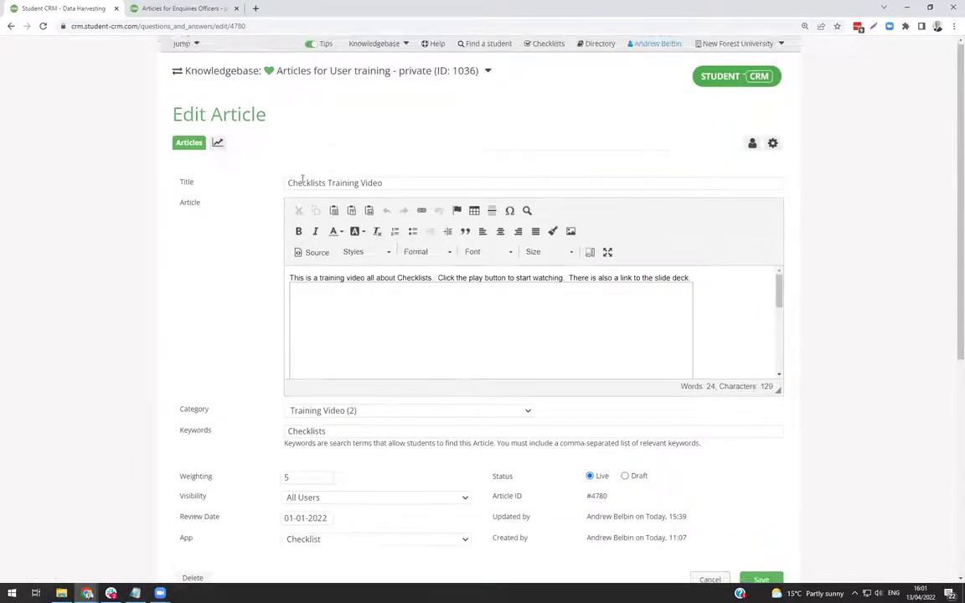
scroll(387, 252, "down", 3)
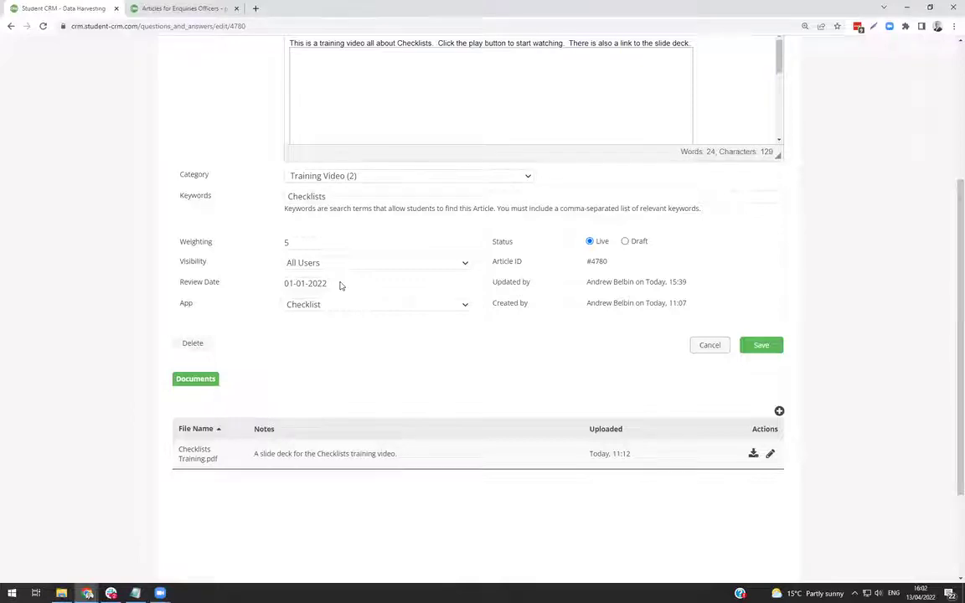
Step: Set the Checklists Training Video article's review date to 01-09-2022 and save the article
left_click(308, 283)
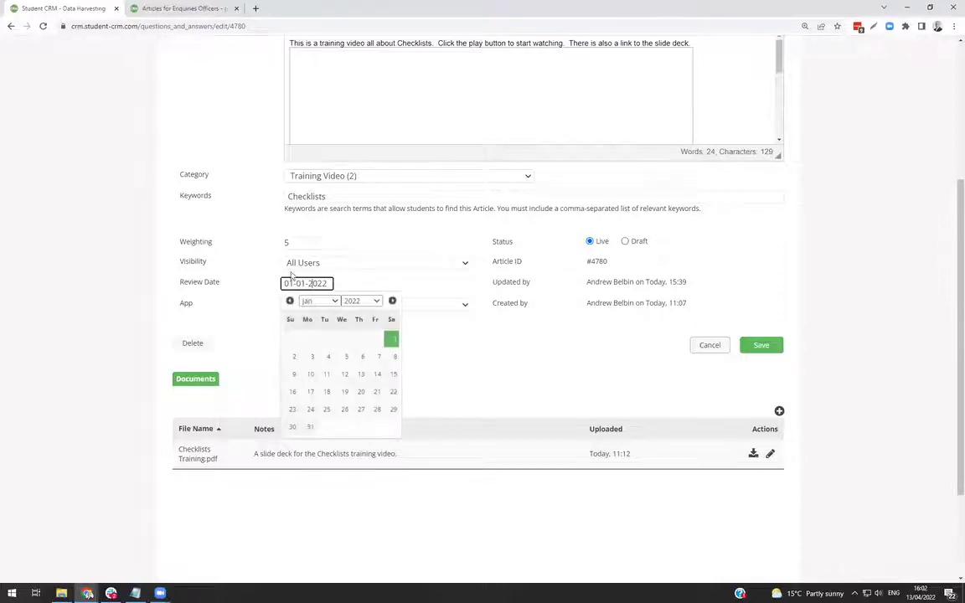
left_click(332, 302)
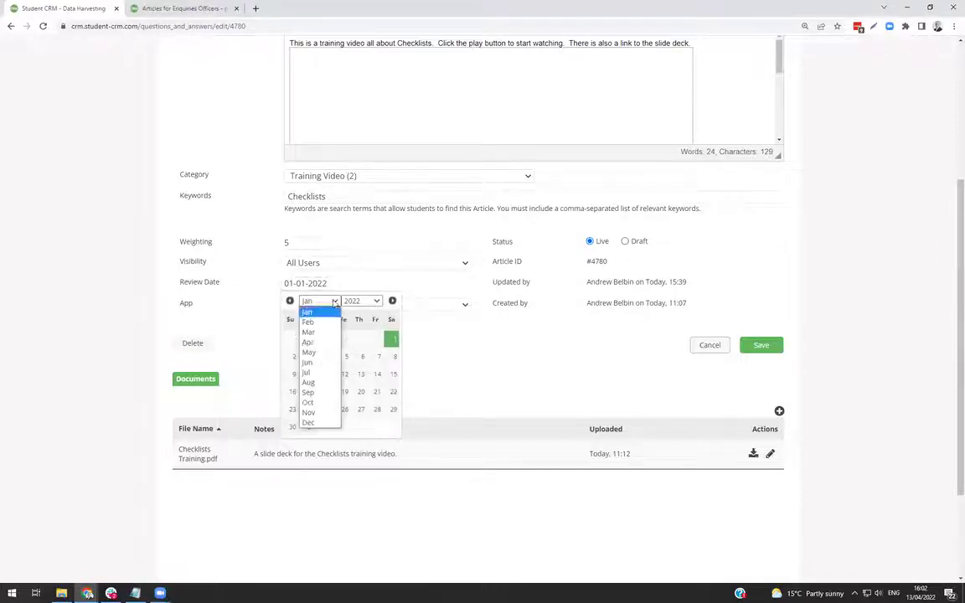
left_click(312, 393)
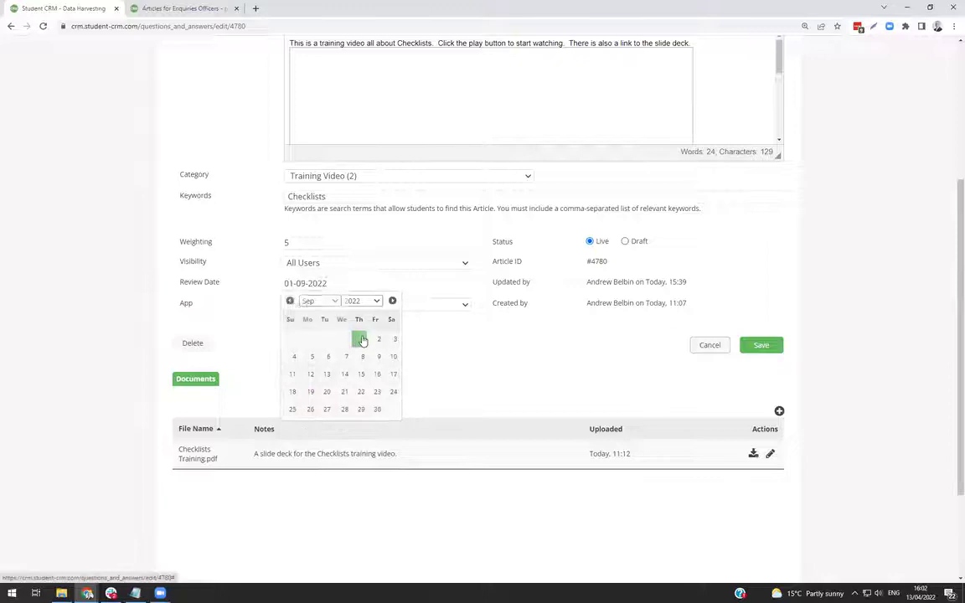
left_click(362, 339)
left_click(761, 344)
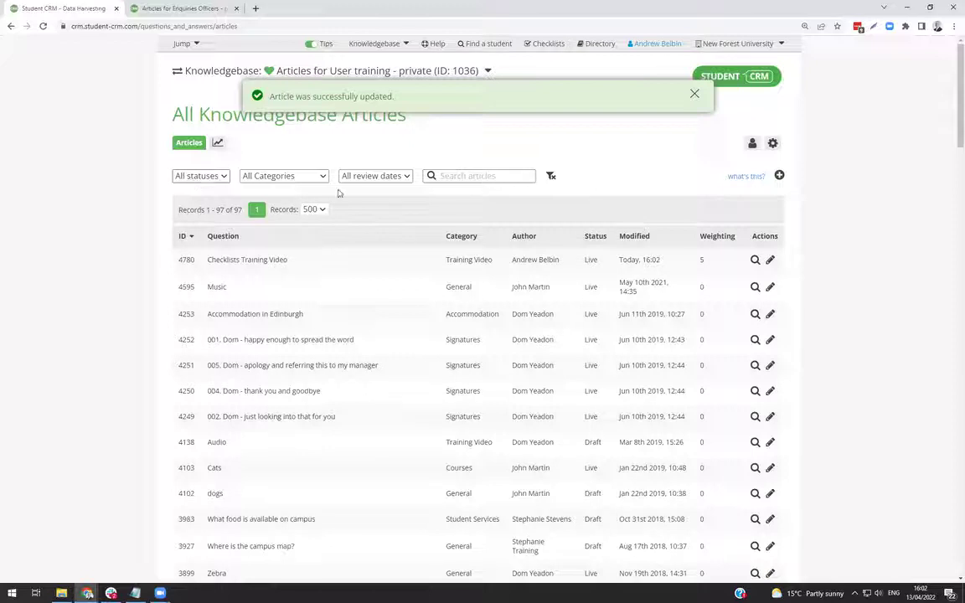
Step: Filter the article list by review dates of 1 day, 1 month and 6 months, checking for the Checklists Training Video
left_click(408, 177)
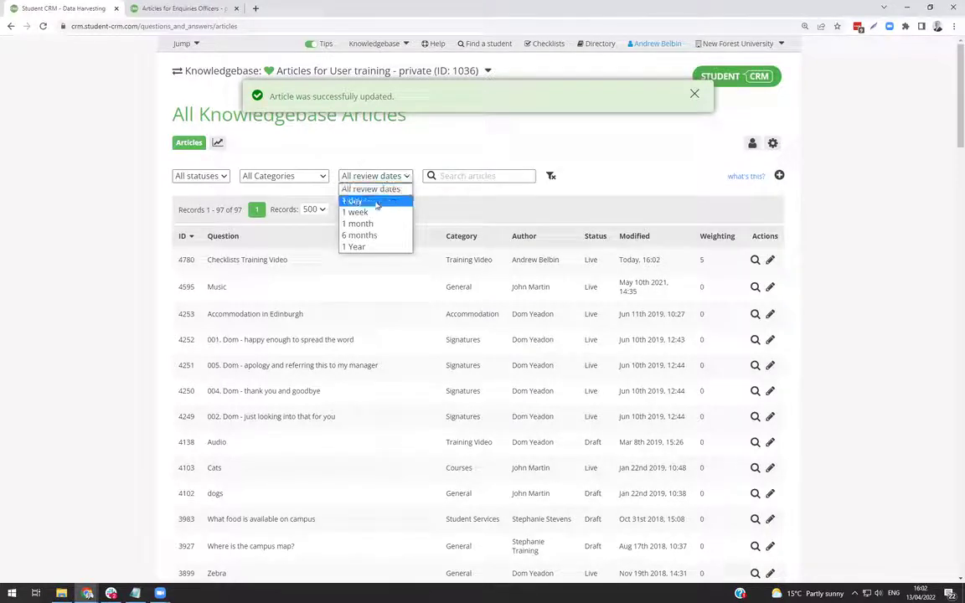
left_click(375, 201)
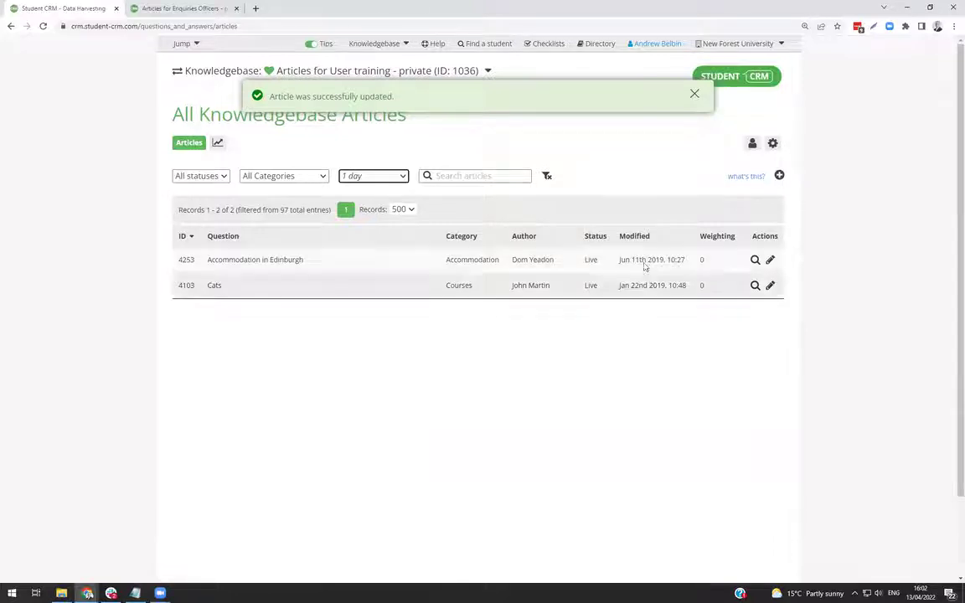
left_click(401, 176)
left_click(369, 224)
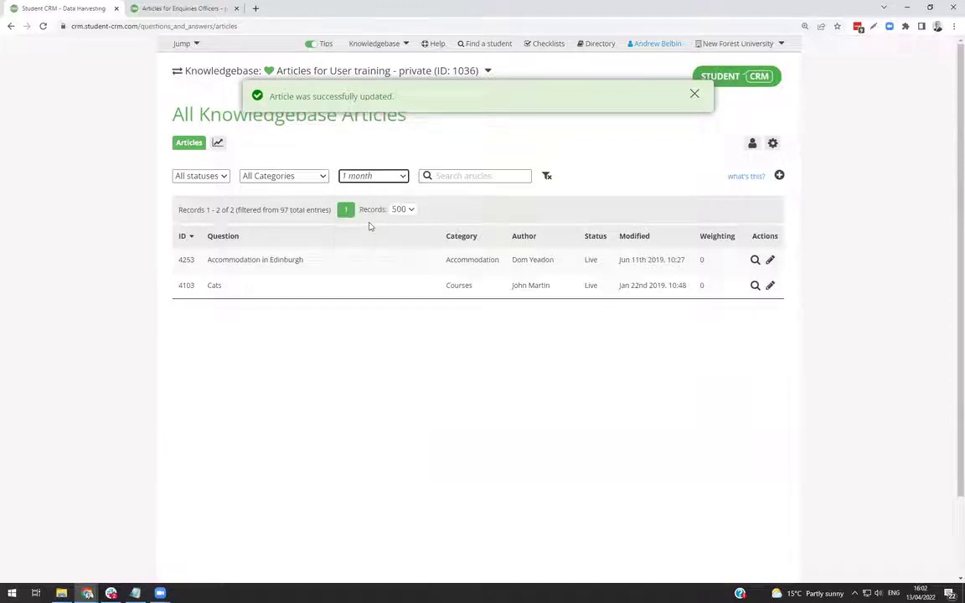
left_click(392, 176)
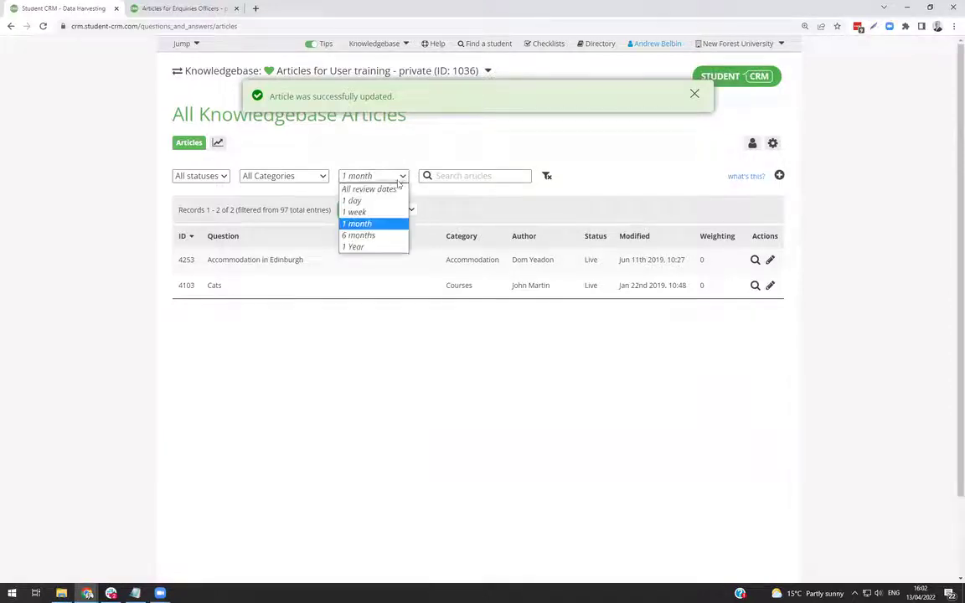
left_click(379, 236)
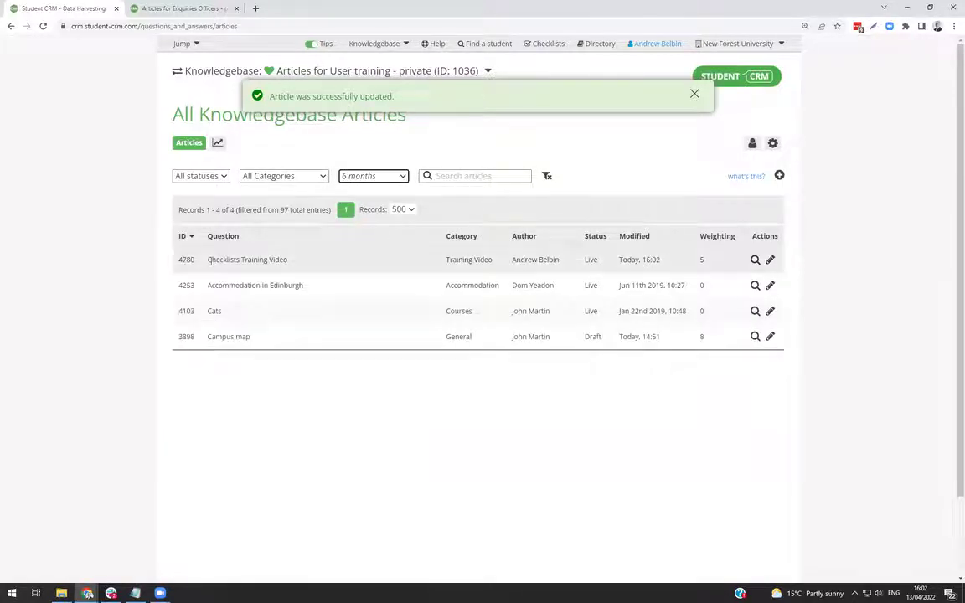
left_click_drag(208, 260, 366, 268)
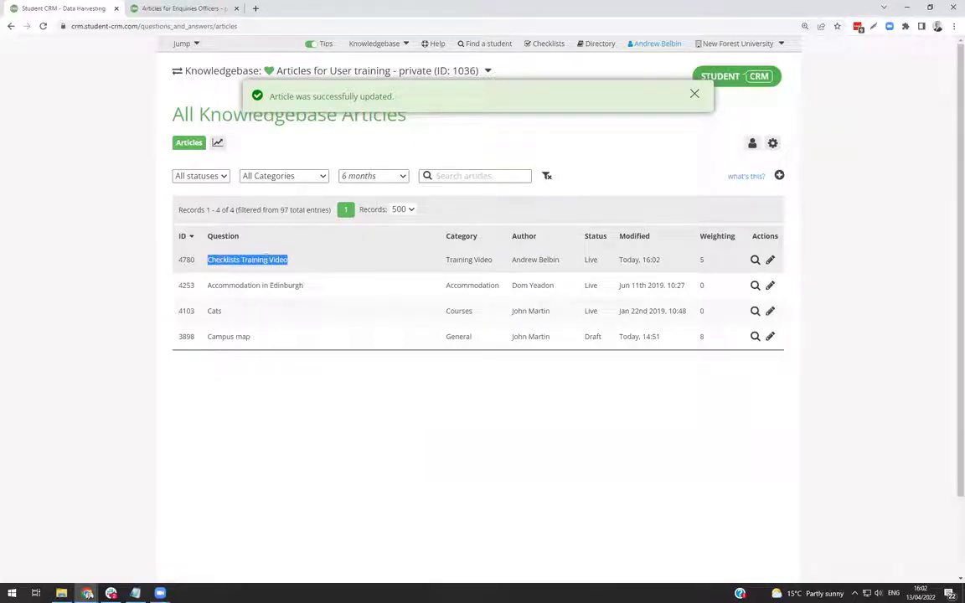
Step: Filter the article list by a review date within 1 Year, and reset the filter to all review dates
left_click(371, 176)
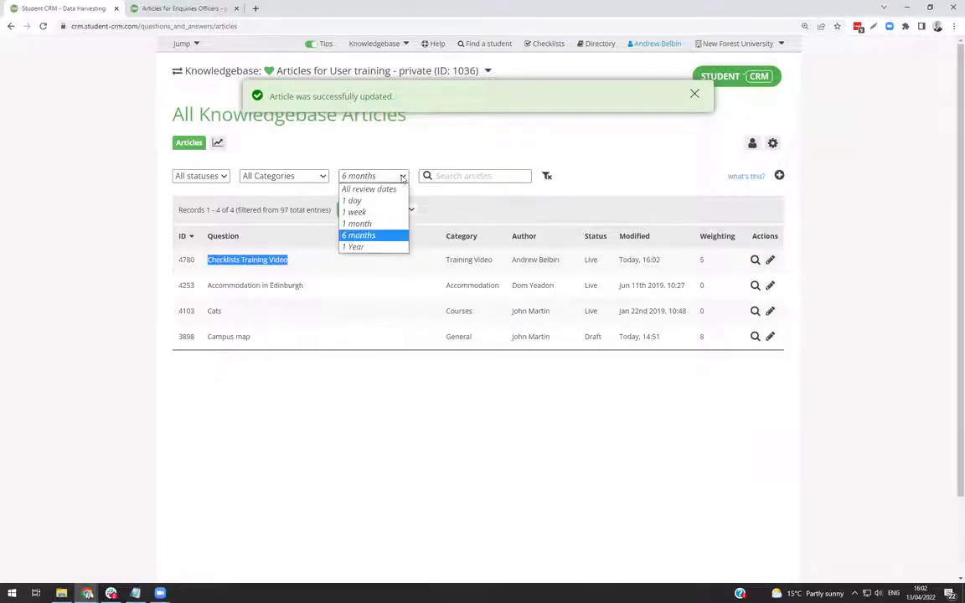
left_click(369, 246)
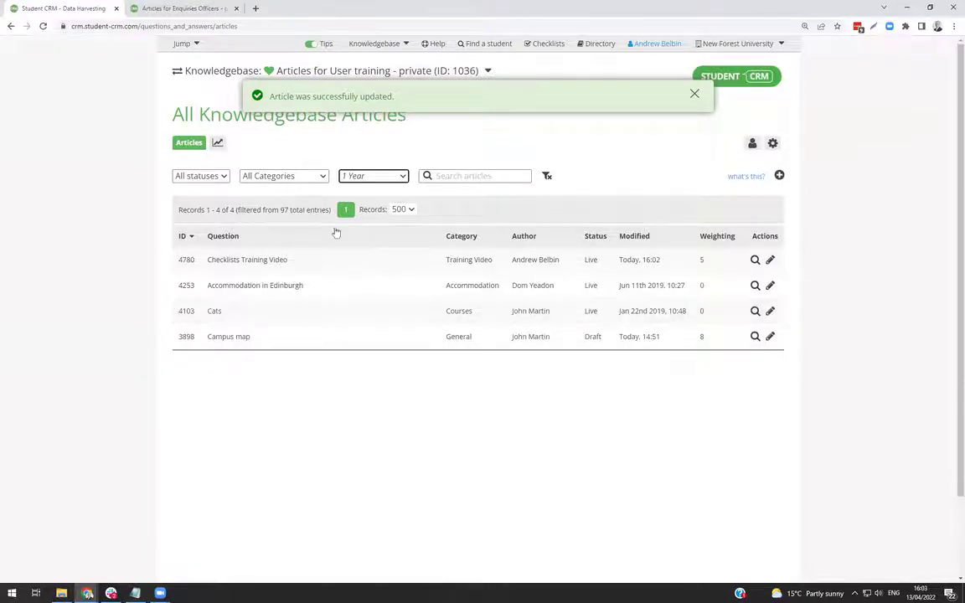
left_click(400, 178)
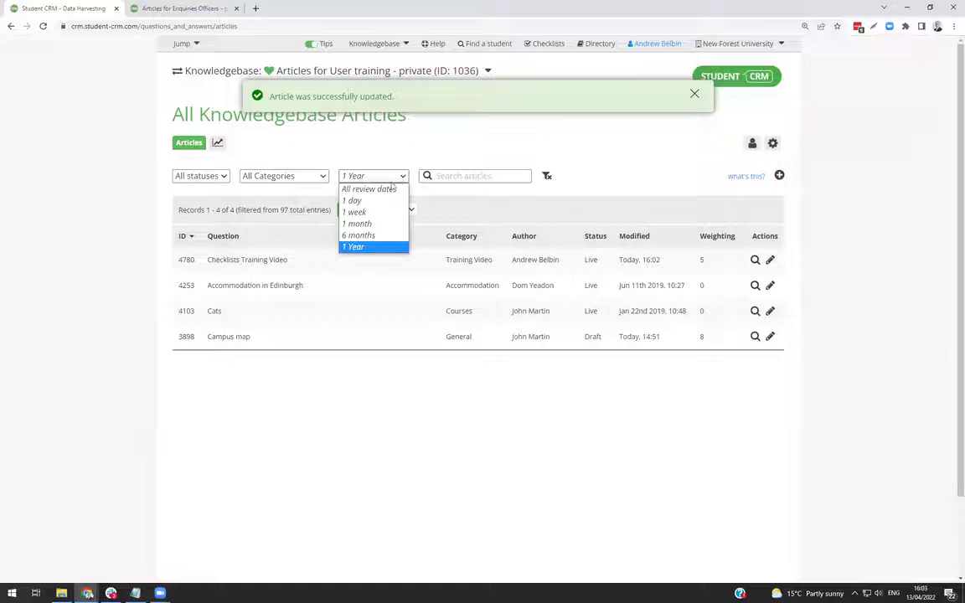
left_click(362, 188)
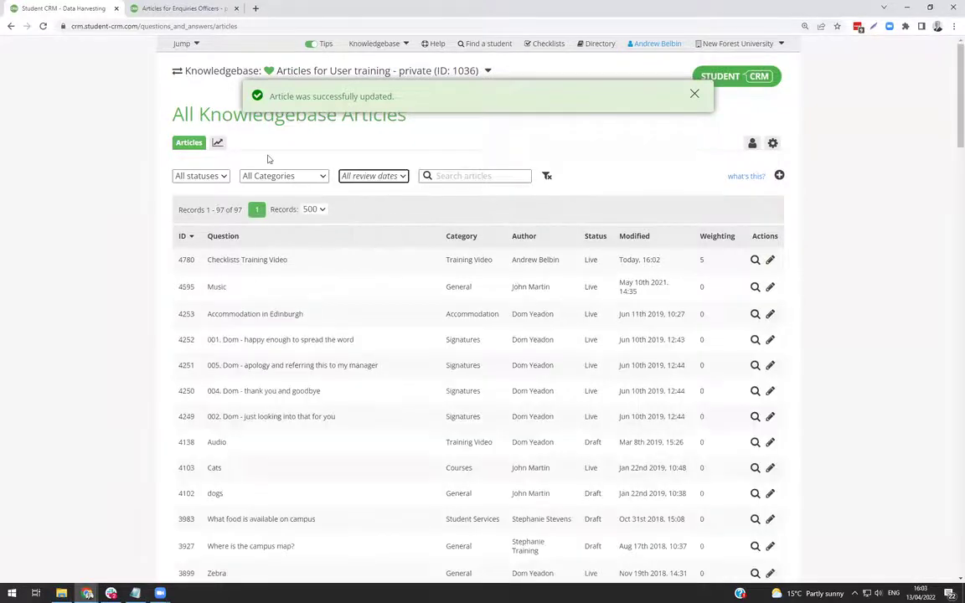
Step: Reopen the Checklists Training Video article for editing and examine its body, settings and attached slide deck
left_click(770, 260)
scroll(471, 252, "down", 3)
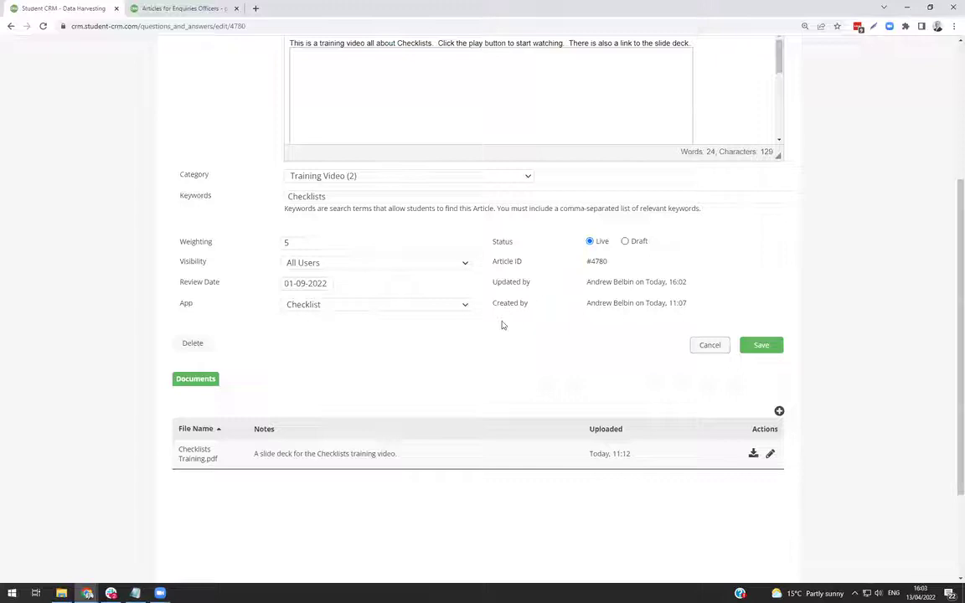
scroll(501, 325, "down", 2)
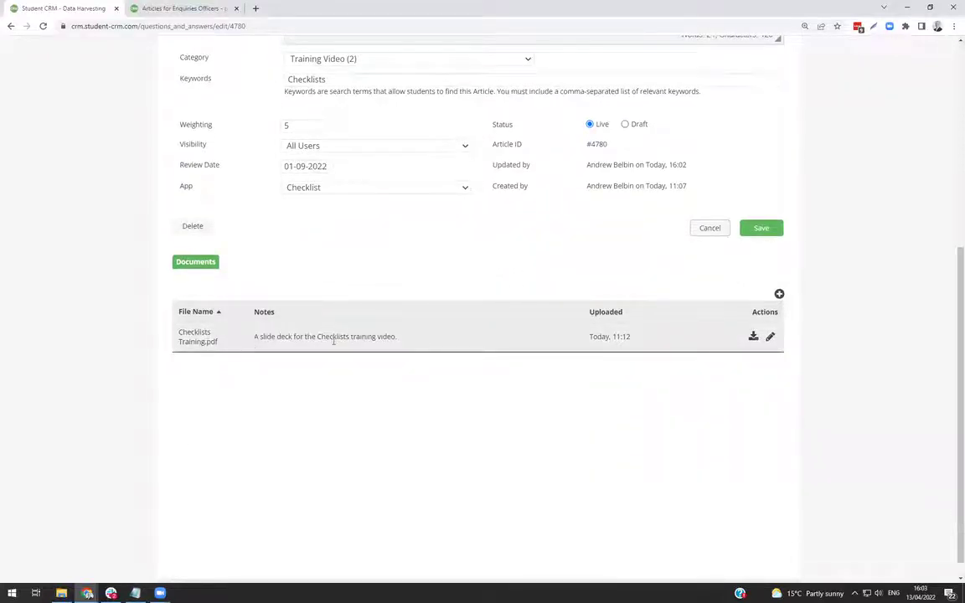
scroll(370, 299, "up", 6)
scroll(388, 306, "down", 2)
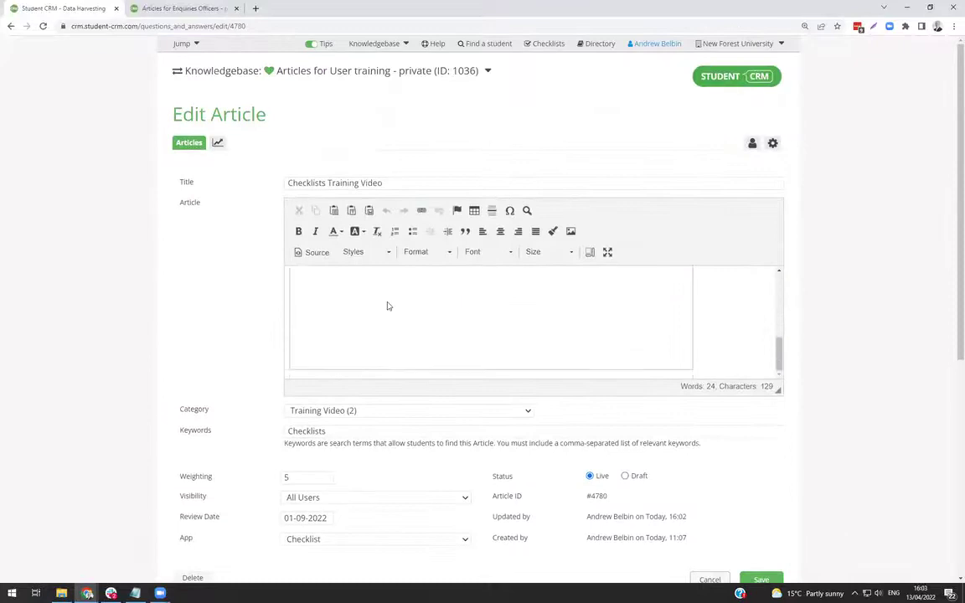
scroll(253, 344, "down", 6)
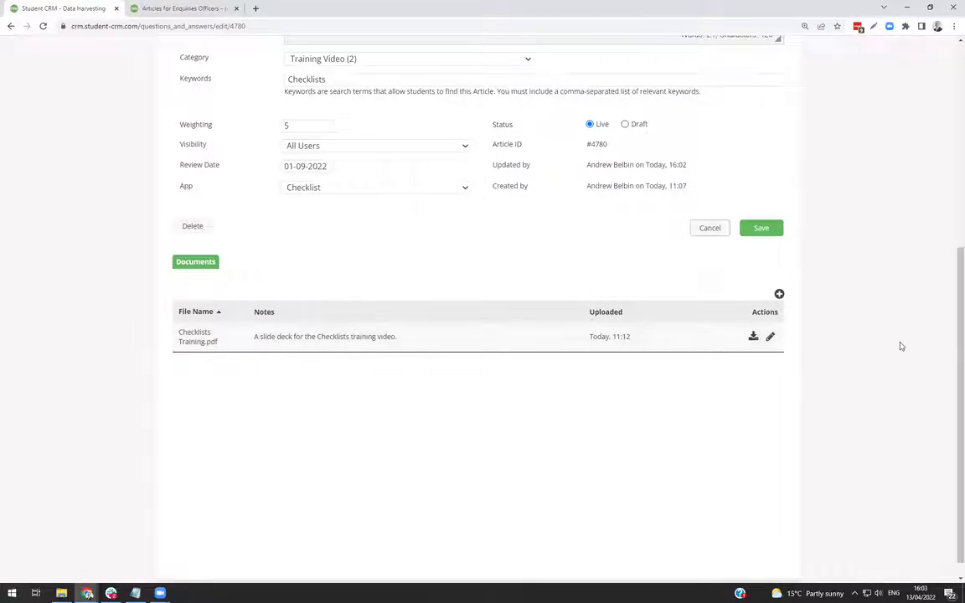
scroll(901, 346, "up", 3)
scroll(901, 346, "up", 2)
scroll(901, 346, "down", 2)
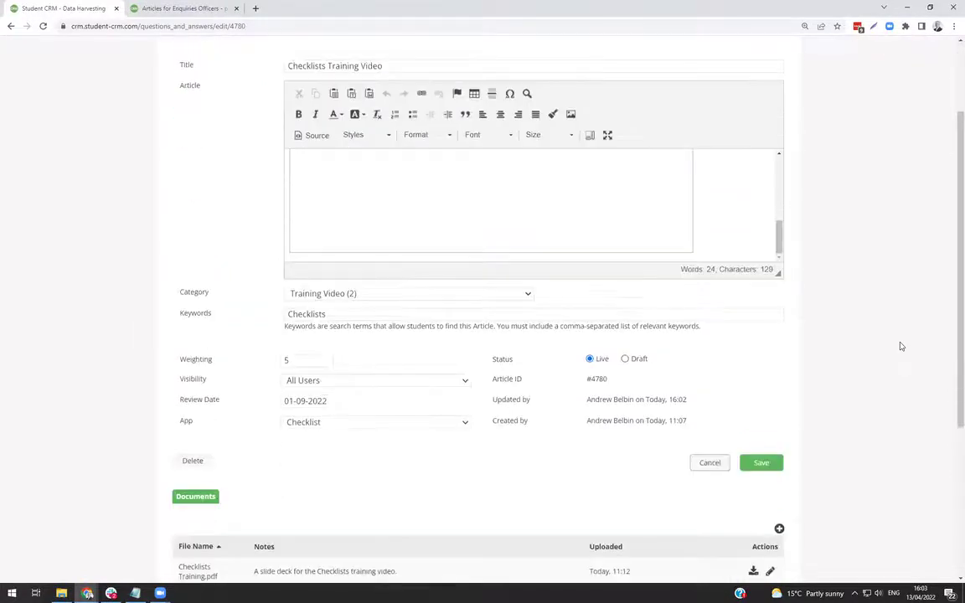
Step: View the category options offered for the article and save it with the Training Video category
left_click(373, 295)
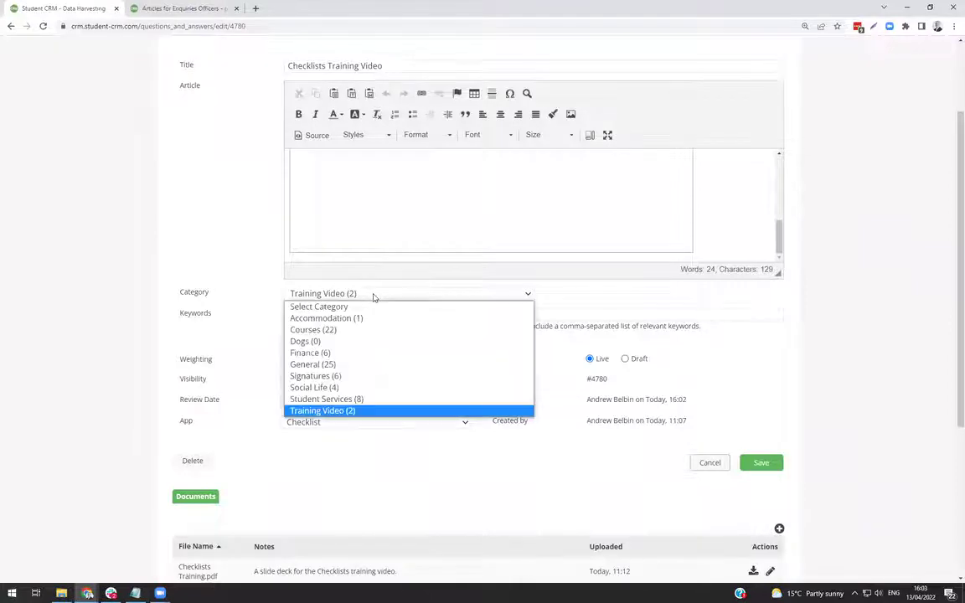
left_click(554, 297)
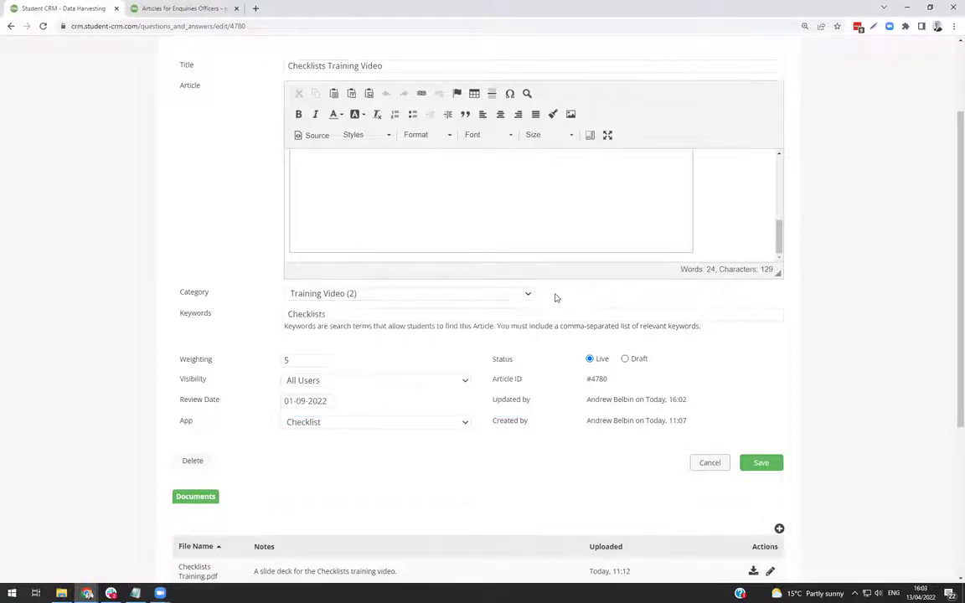
left_click(759, 465)
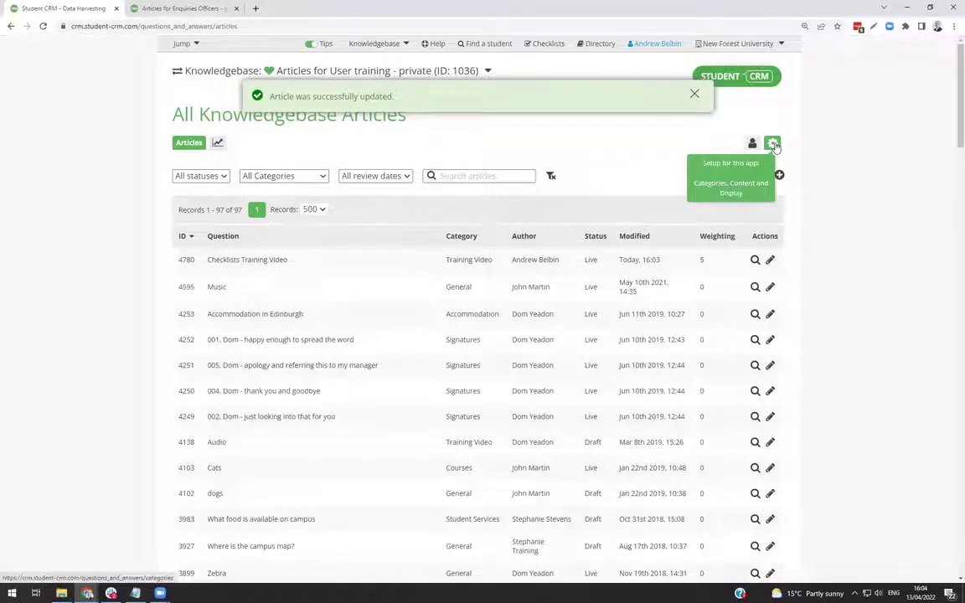
Step: Open the knowledgebase setup, examine its article categories, and switch to the styling settings
left_click(775, 144)
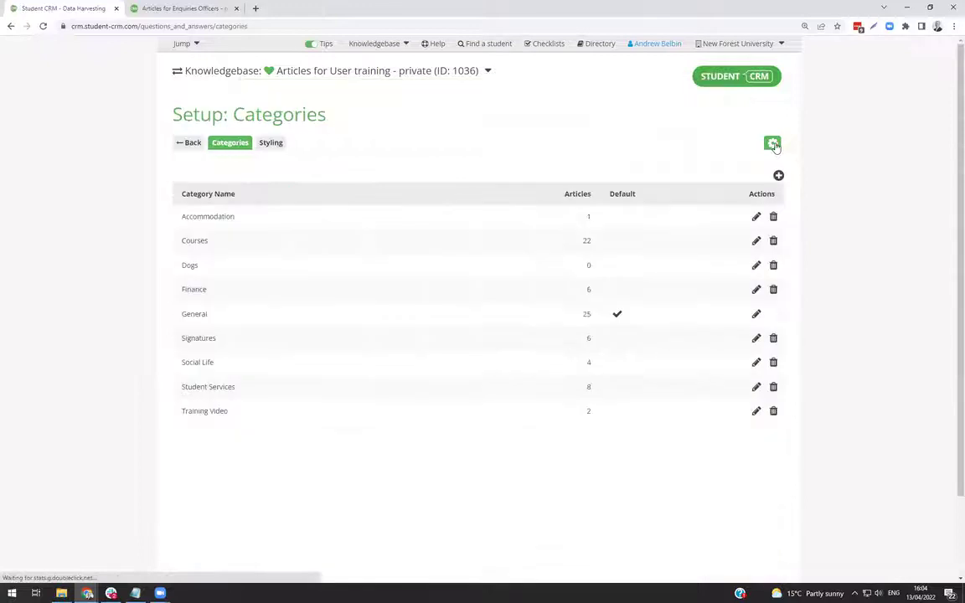
left_click(265, 147)
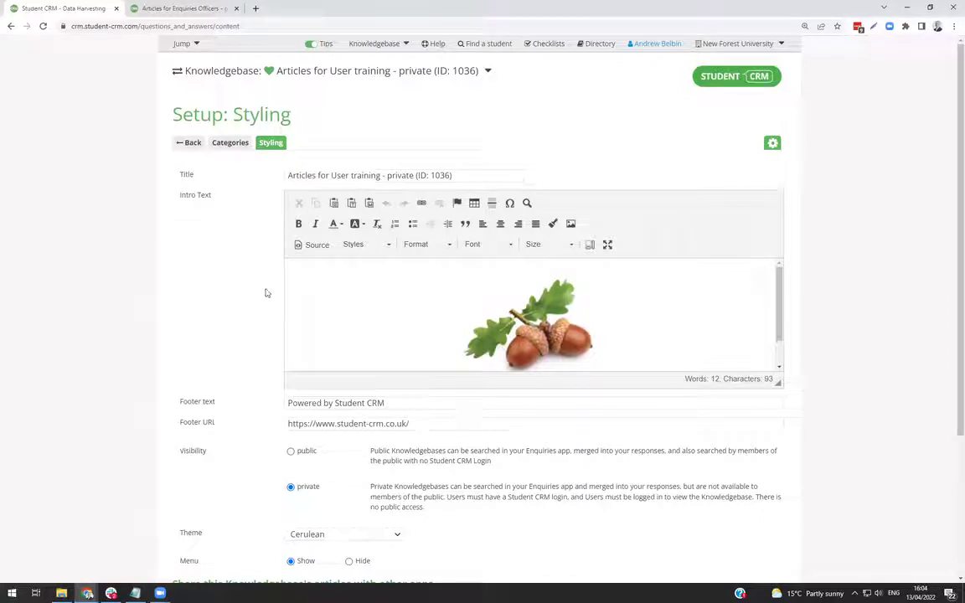
Step: Open the published Articles for User training knowledgebase and look through its intro, search box and article cards
left_click(406, 45)
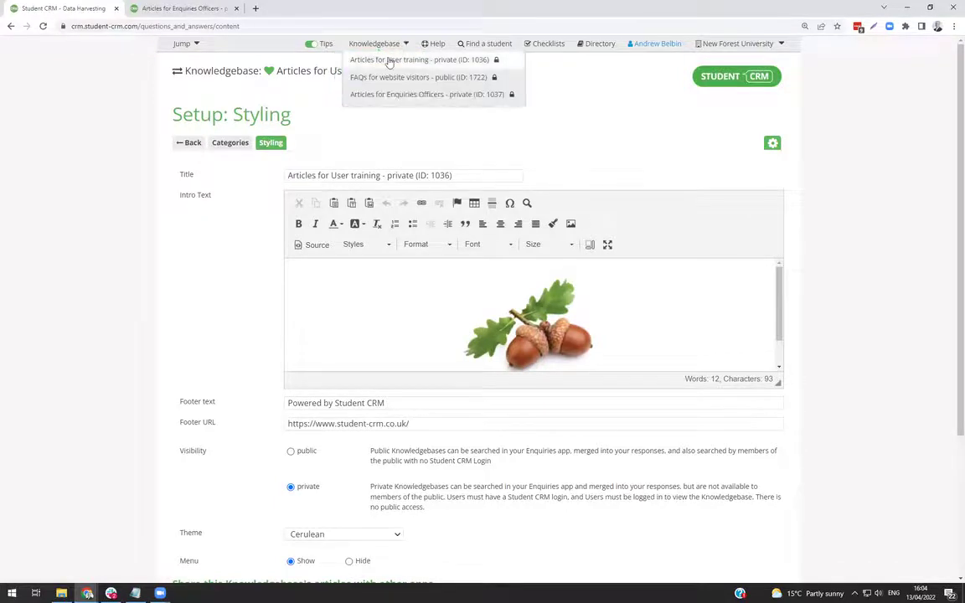
left_click(388, 61)
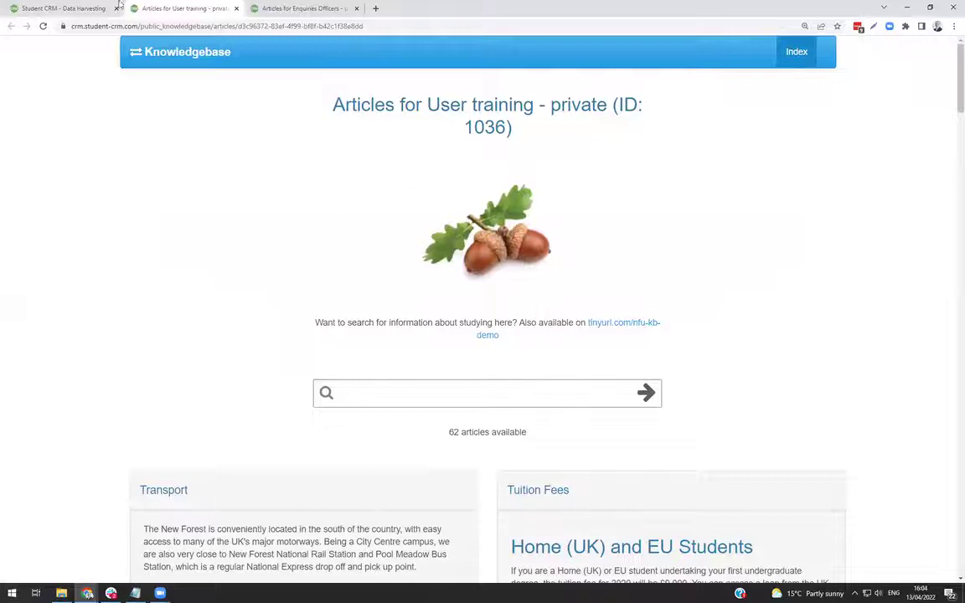
scroll(224, 213, "down", 3)
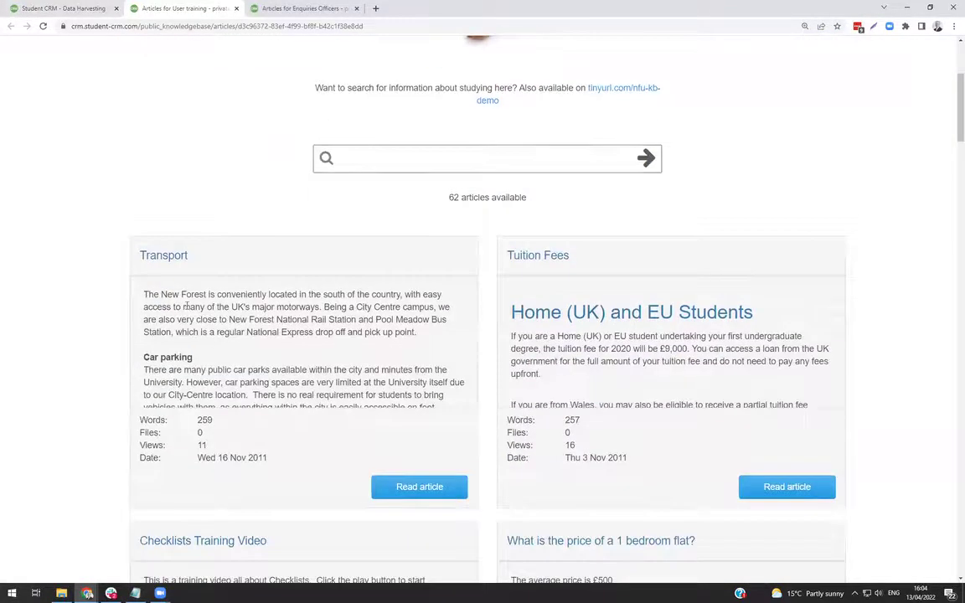
scroll(510, 399, "down", 3)
scroll(511, 398, "up", 5)
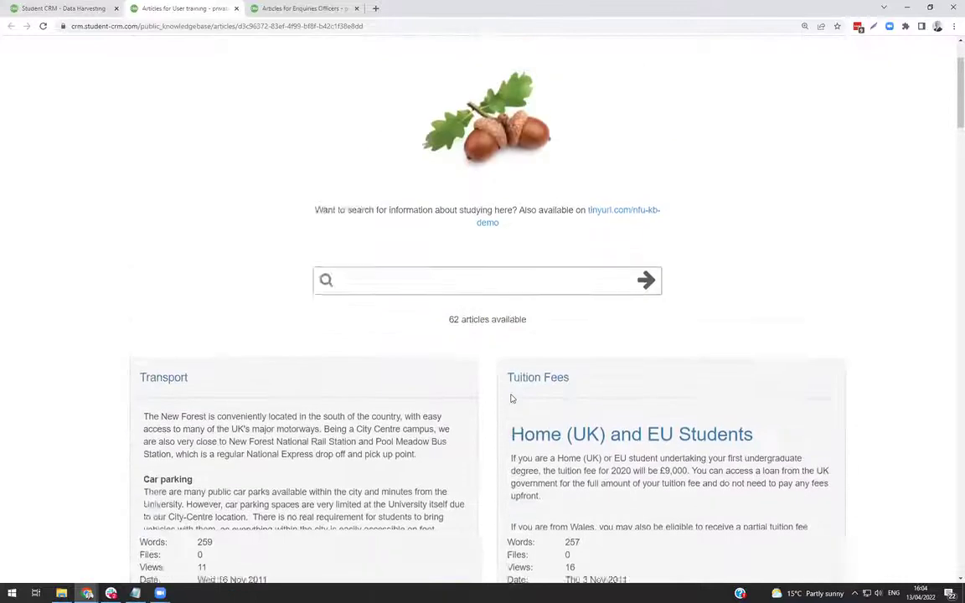
scroll(512, 399, "up", 2)
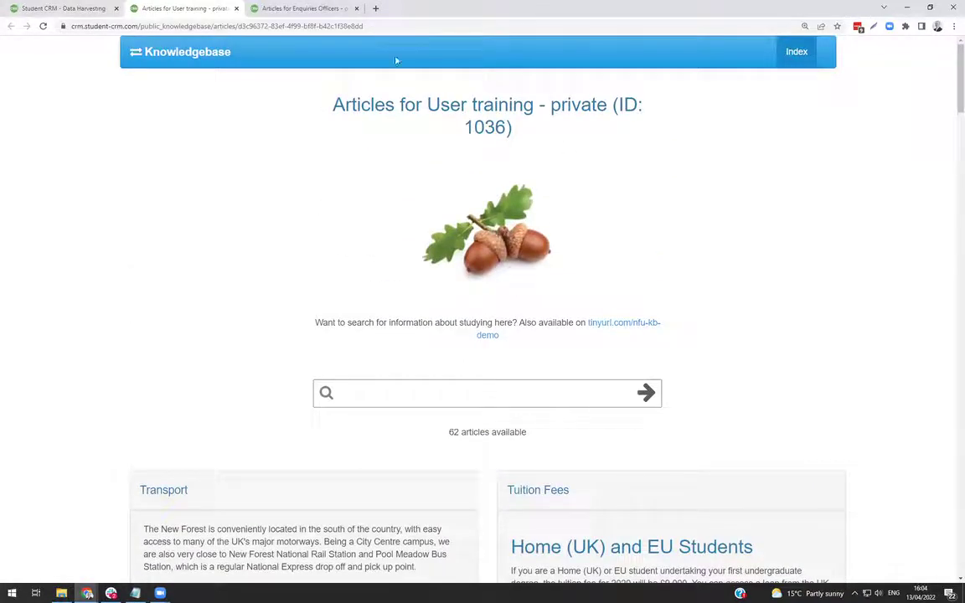
Step: Return to the knowledgebase's styling settings, set the theme to United, and save
left_click(92, 9)
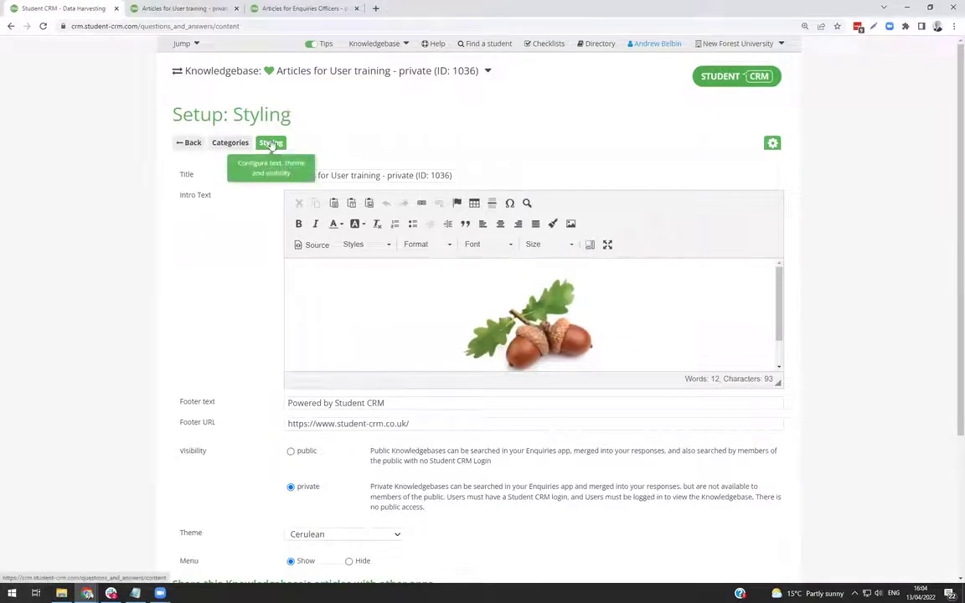
scroll(414, 275, "down", 2)
scroll(239, 273, "down", 3)
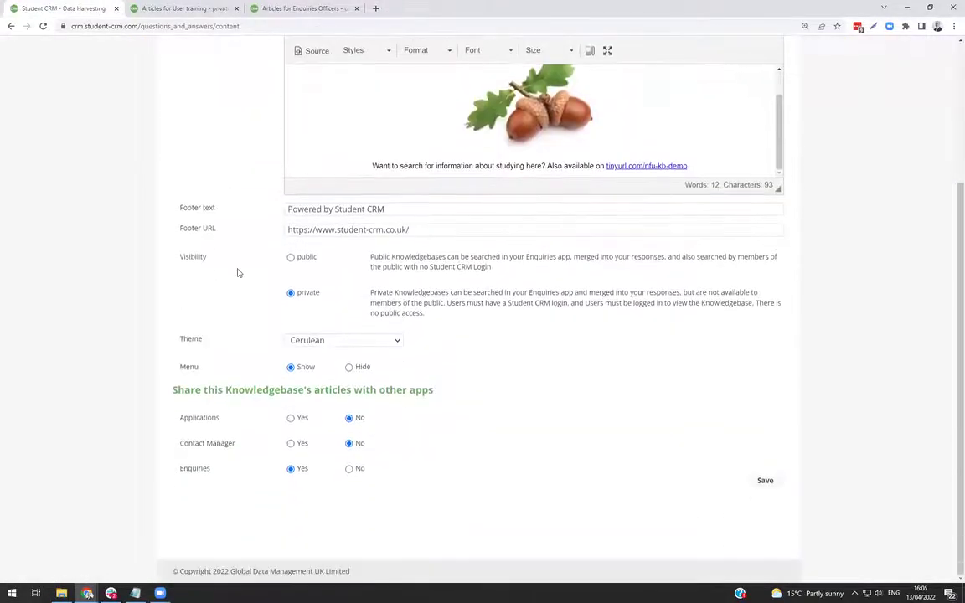
left_click(361, 342)
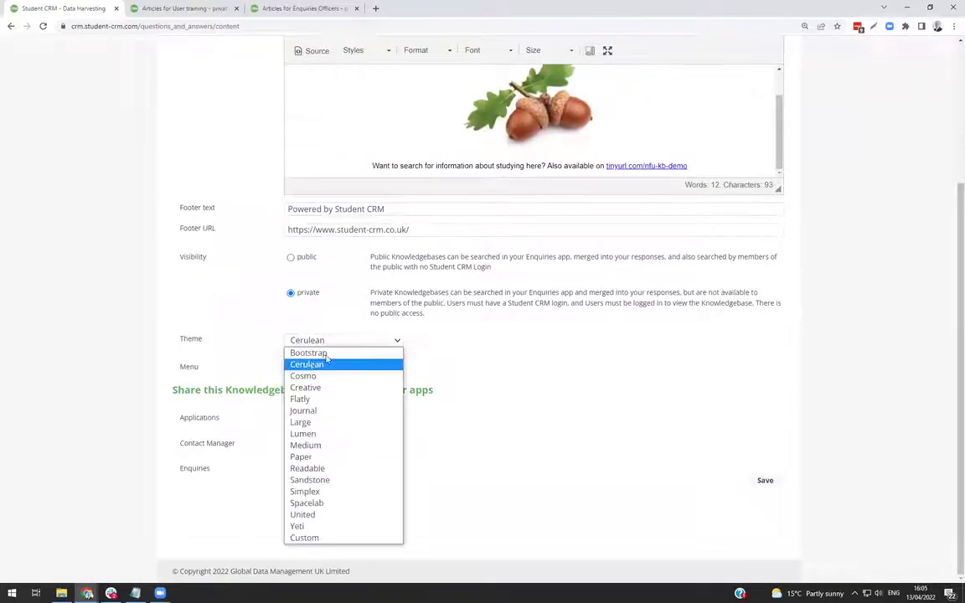
left_click(310, 515)
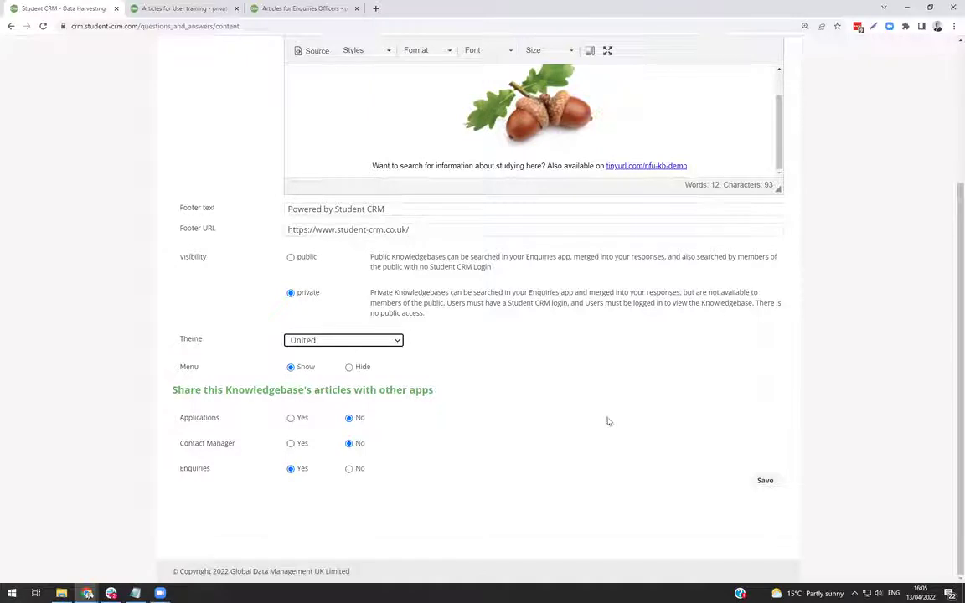
left_click(764, 482)
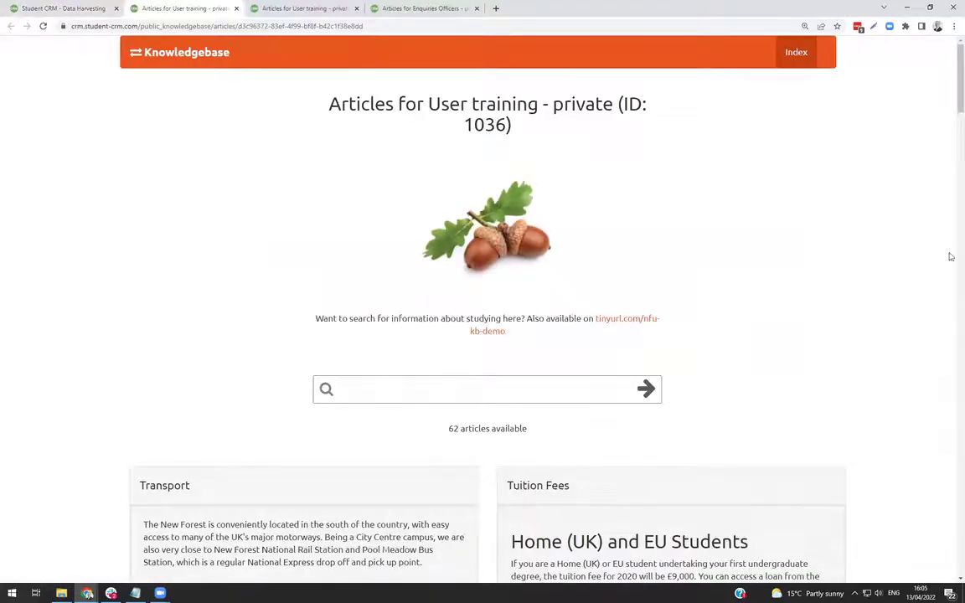
Step: Look through the article cards on the published User training knowledgebase in the United theme
scroll(947, 265, "down", 2)
scroll(946, 266, "down", 10)
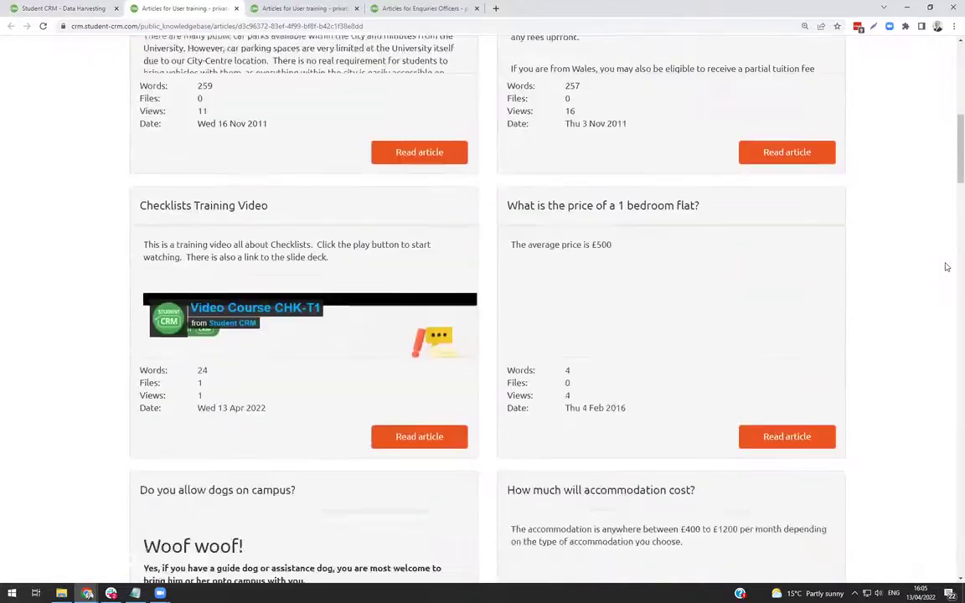
Step: Return to the knowledgebase's styling settings and enlarge the Intro Text editor to fit the acorn image and the text beneath it
scroll(947, 268, "up", 6)
scroll(946, 268, "up", 5)
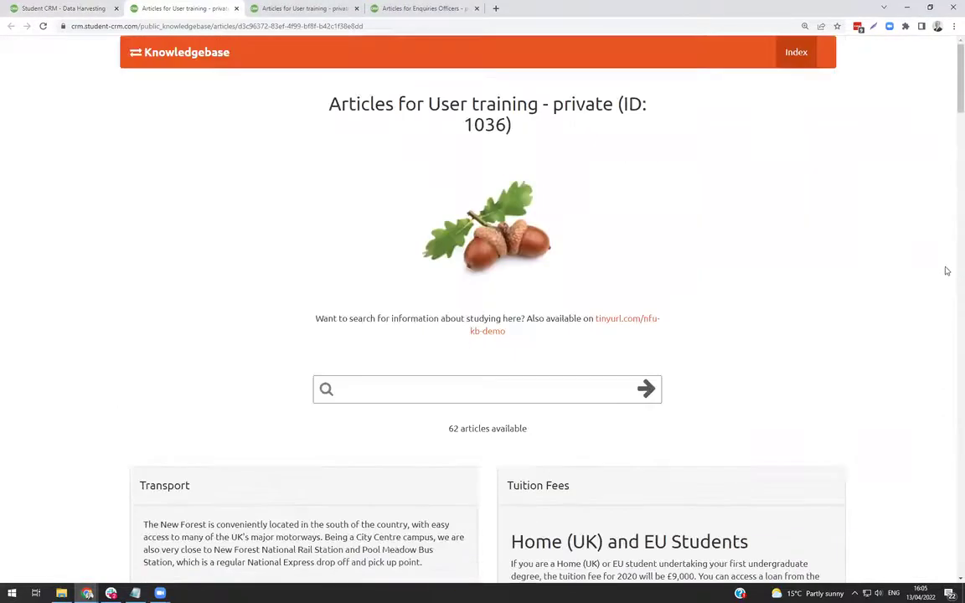
left_click(65, 10)
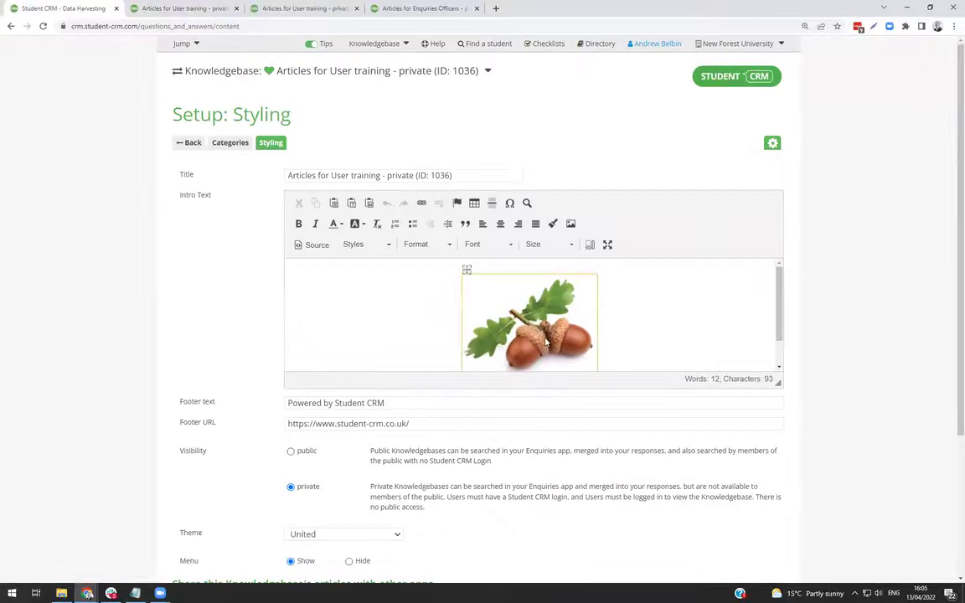
left_click(524, 276)
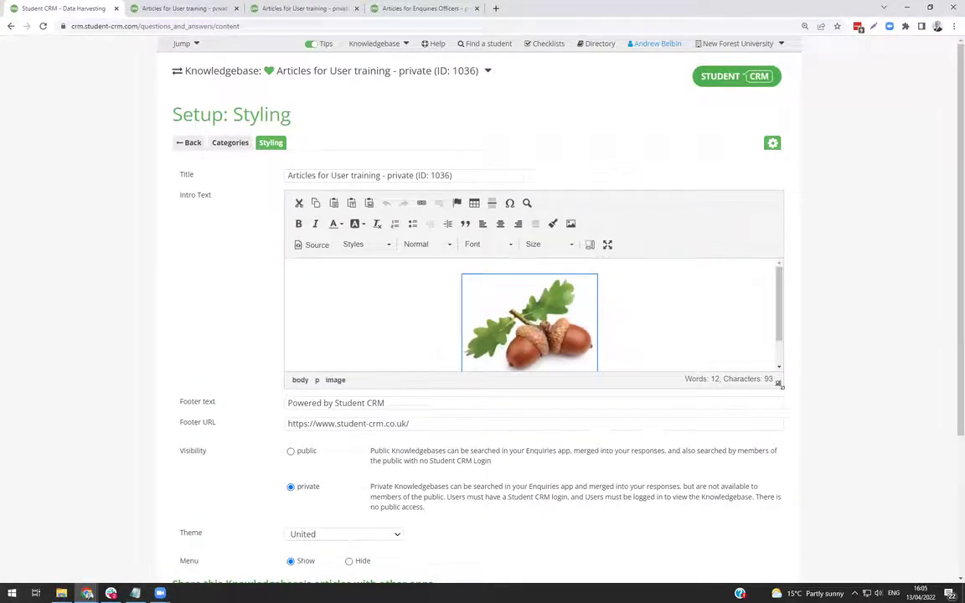
left_click_drag(778, 382, 791, 475)
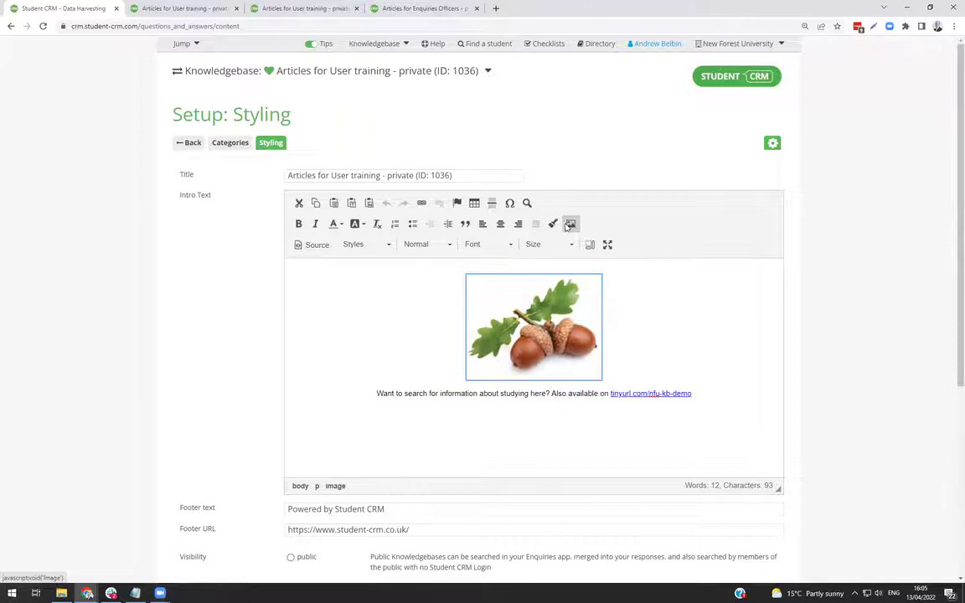
Step: Read the descriptions of the public and private visibility options, including public access without a login and the Enquiries app
scroll(267, 278, "down", 3)
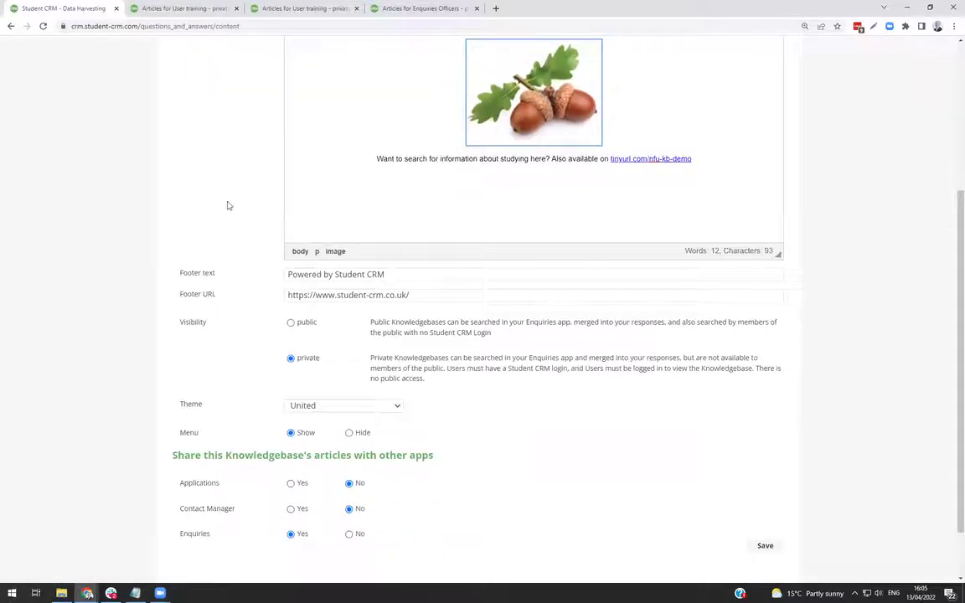
scroll(220, 206, "down", 1)
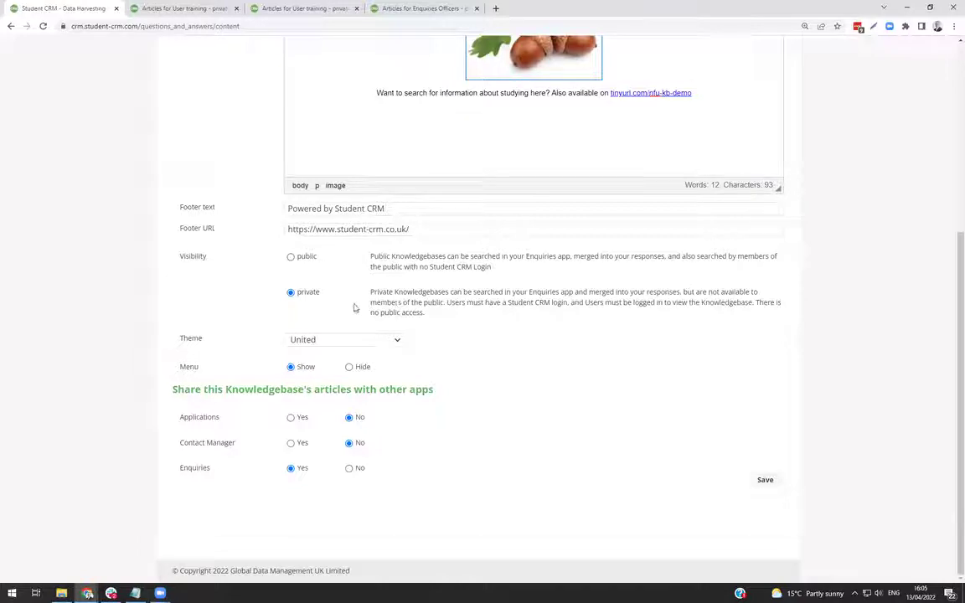
left_click_drag(370, 302, 441, 303)
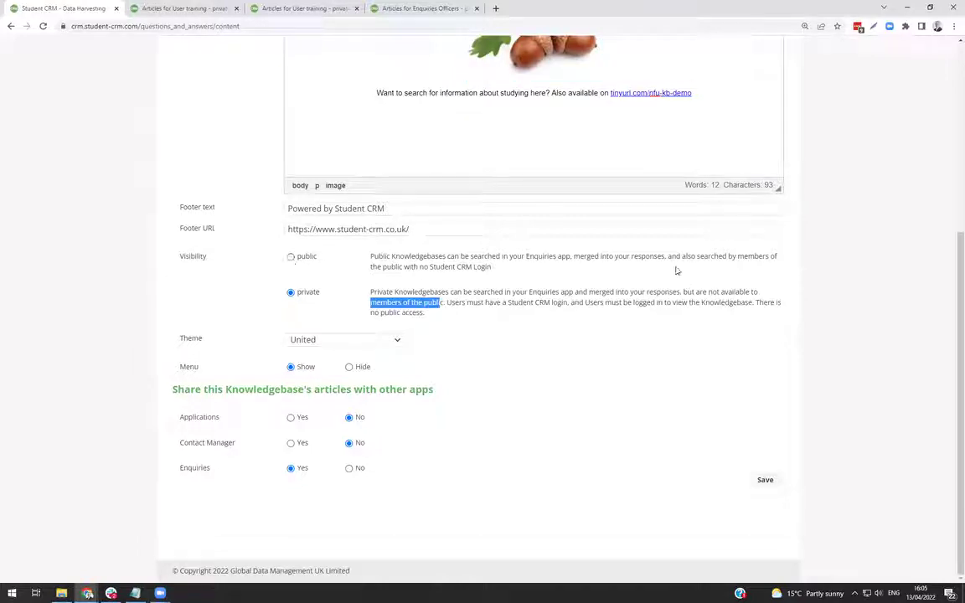
left_click_drag(728, 256, 491, 269)
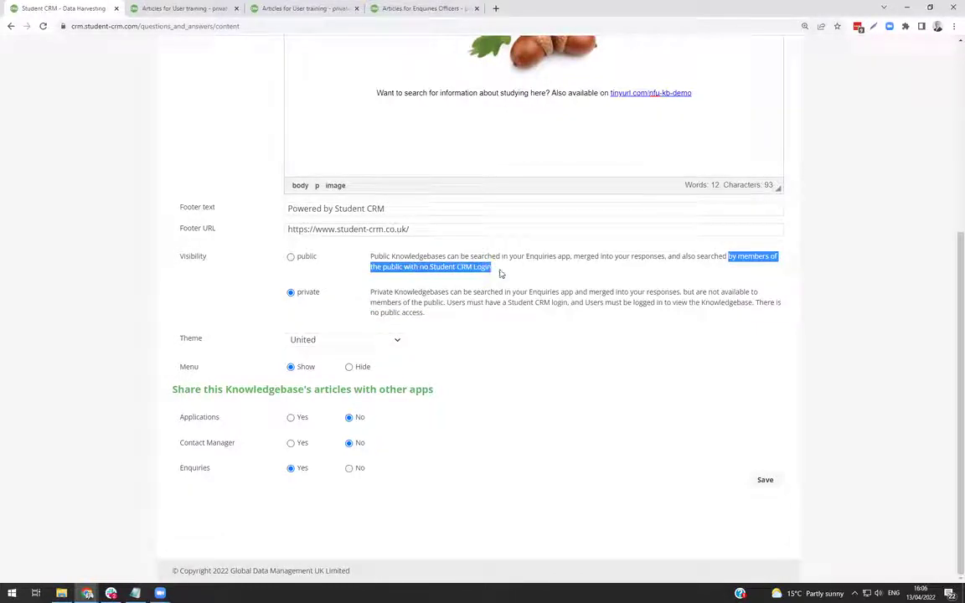
left_click(502, 274)
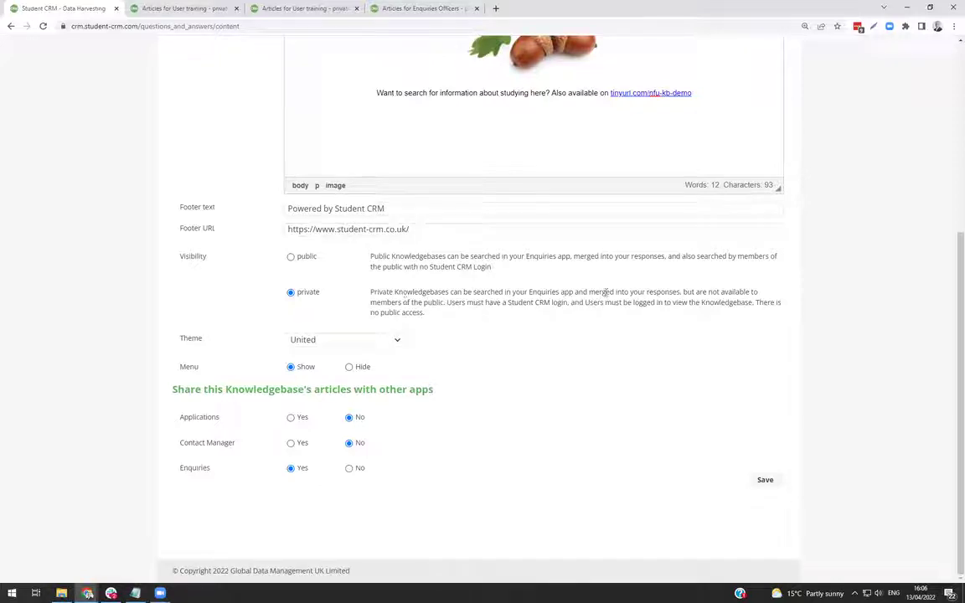
double_click(539, 291)
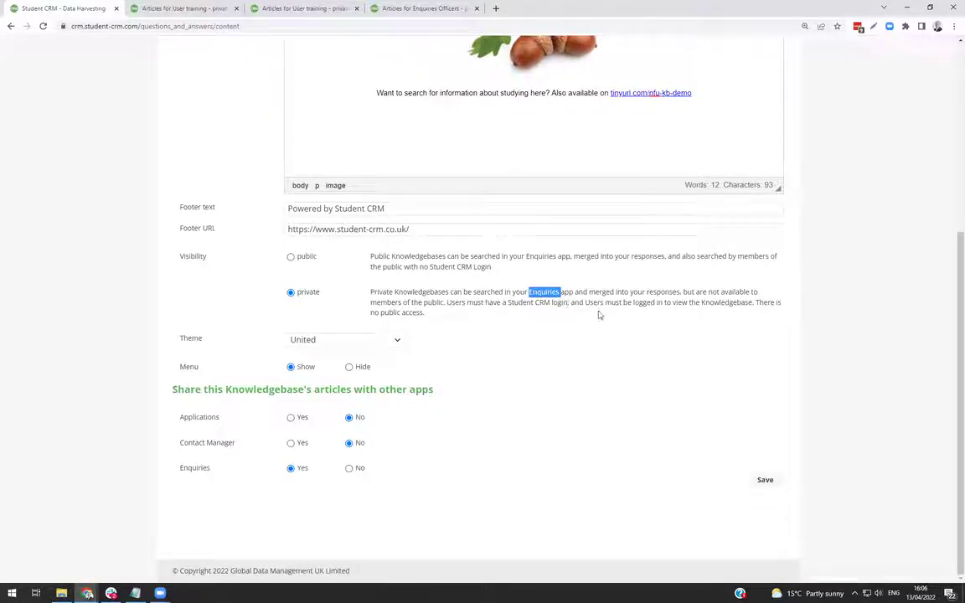
left_click(561, 335)
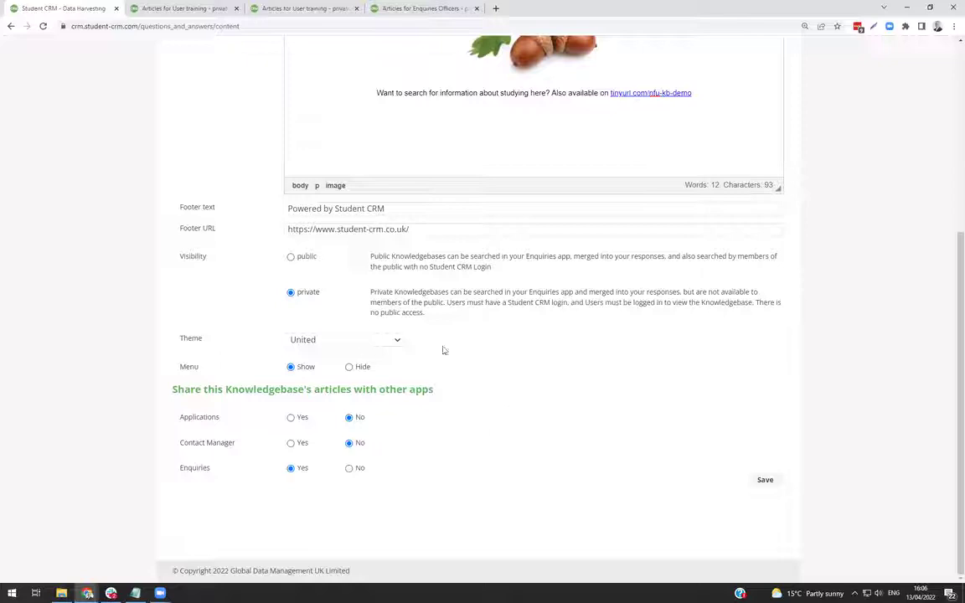
Step: Try the public visibility option to inspect its Public URL setting, and restore visibility to private
scroll(488, 348, "up", 5)
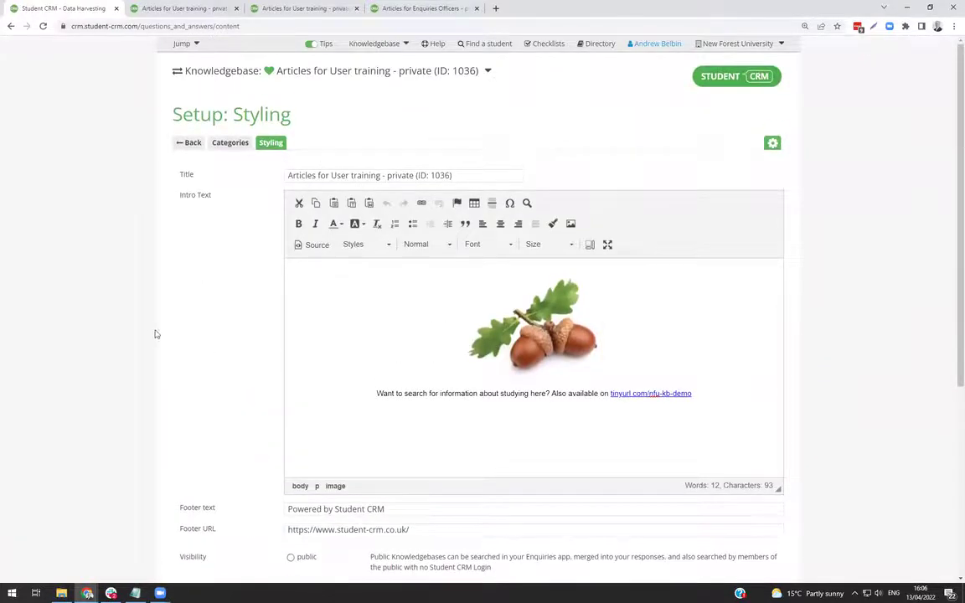
scroll(194, 344, "down", 5)
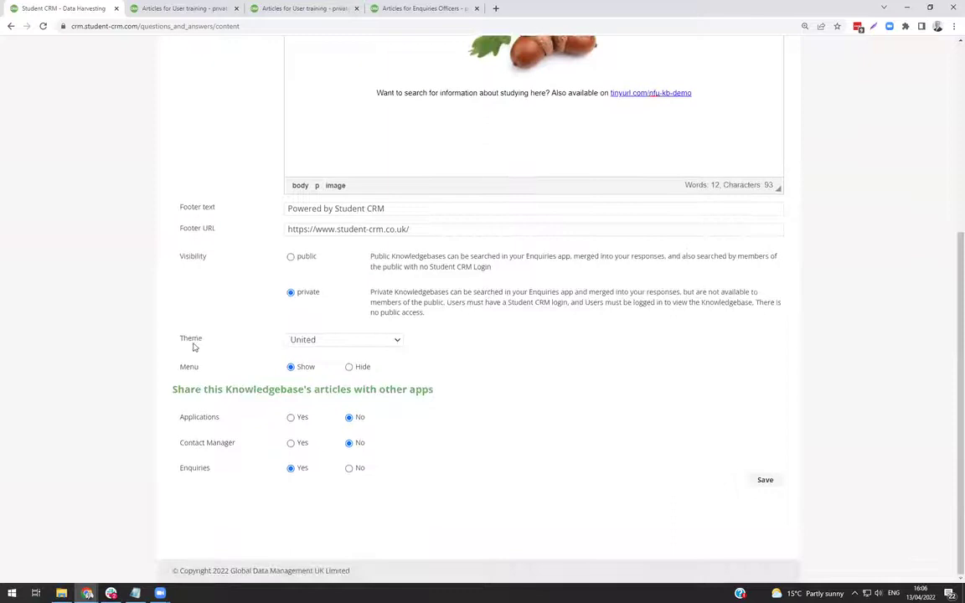
scroll(190, 340, "up", 5)
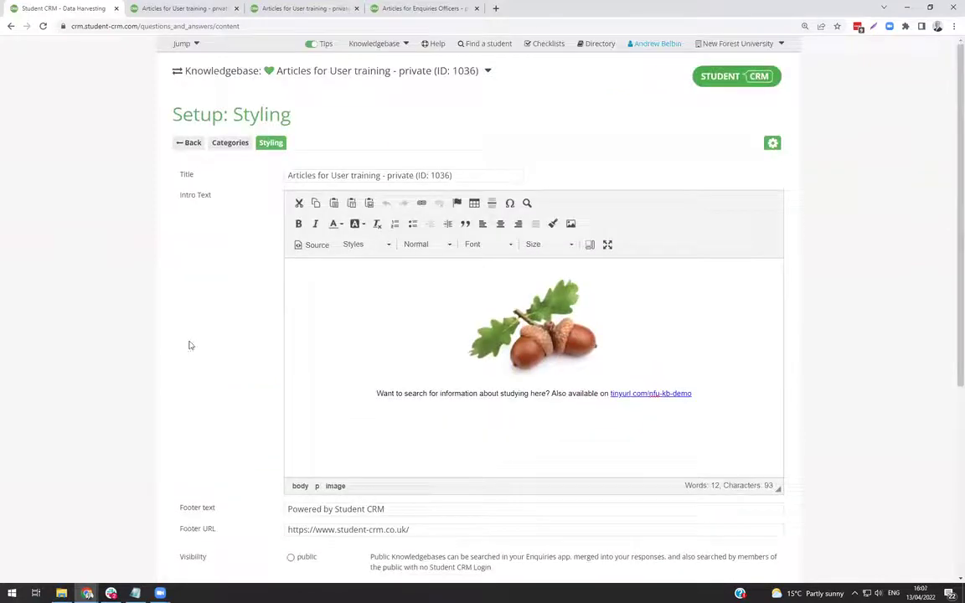
scroll(248, 318, "down", 5)
left_click(290, 257)
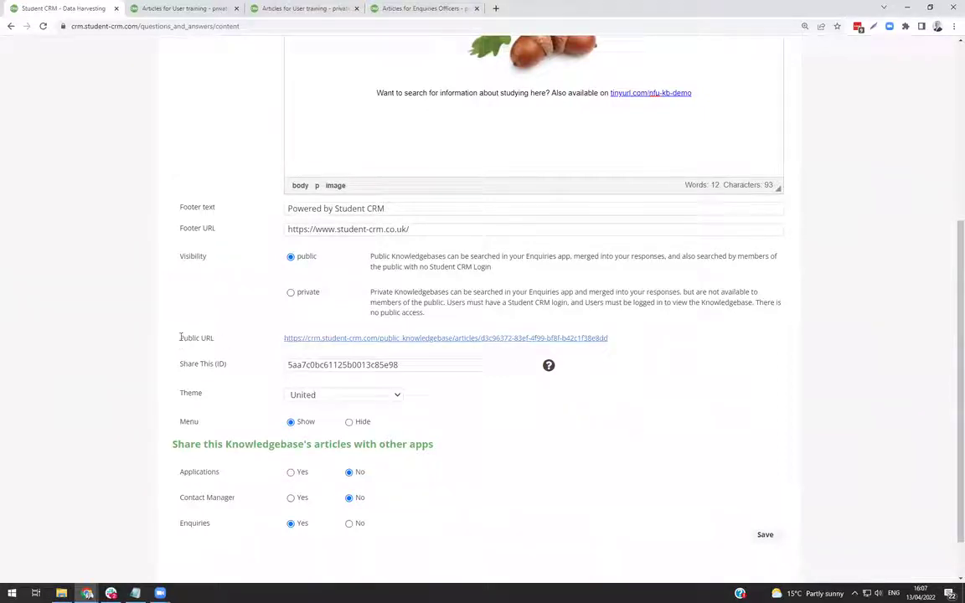
left_click_drag(182, 337, 216, 338)
left_click(216, 320)
left_click(291, 292)
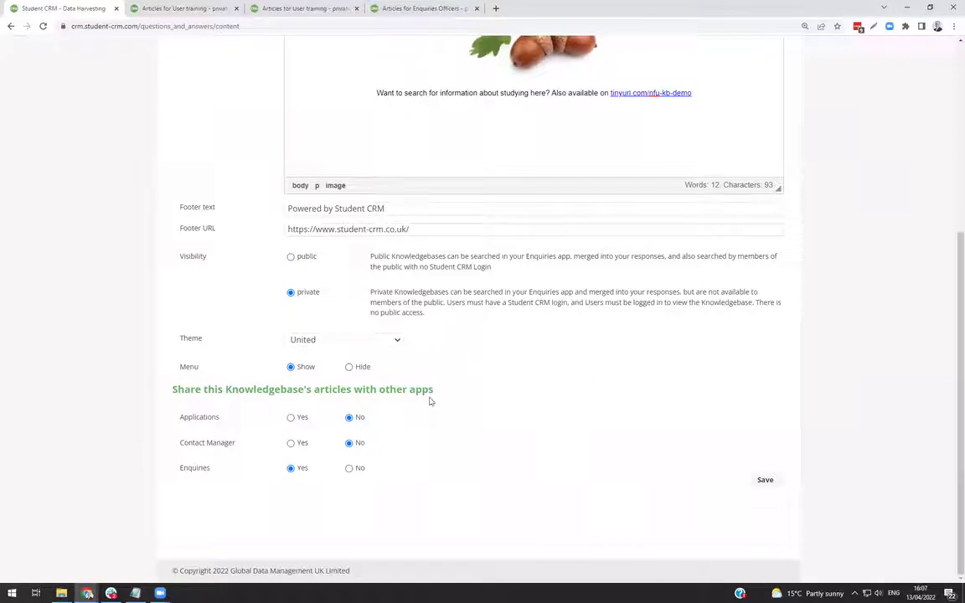
Step: Examine the styling page's Menu setting and the list of available knowledgebases in the page header
double_click(188, 366)
scroll(460, 348, "up", 2)
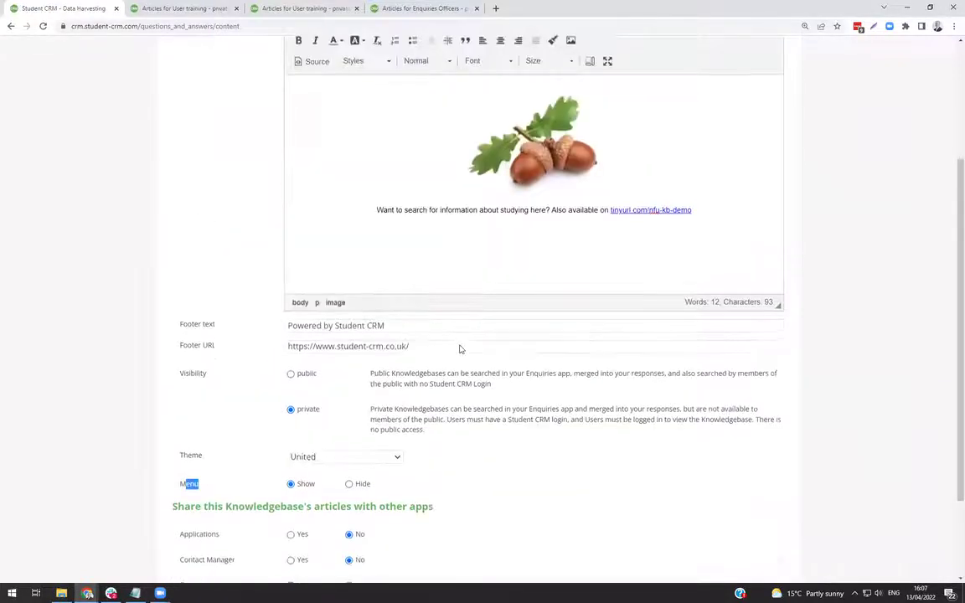
scroll(460, 348, "up", 3)
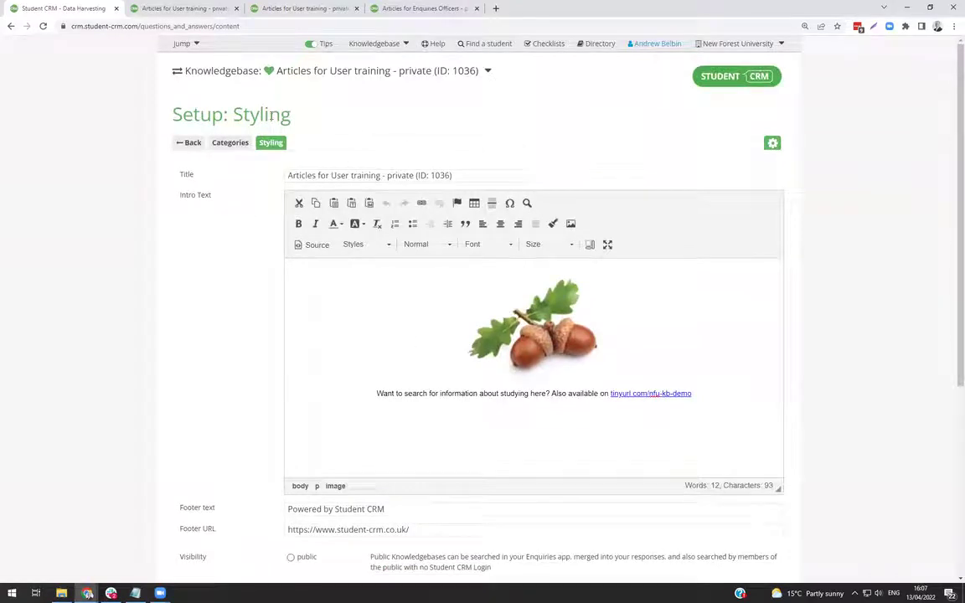
left_click(397, 44)
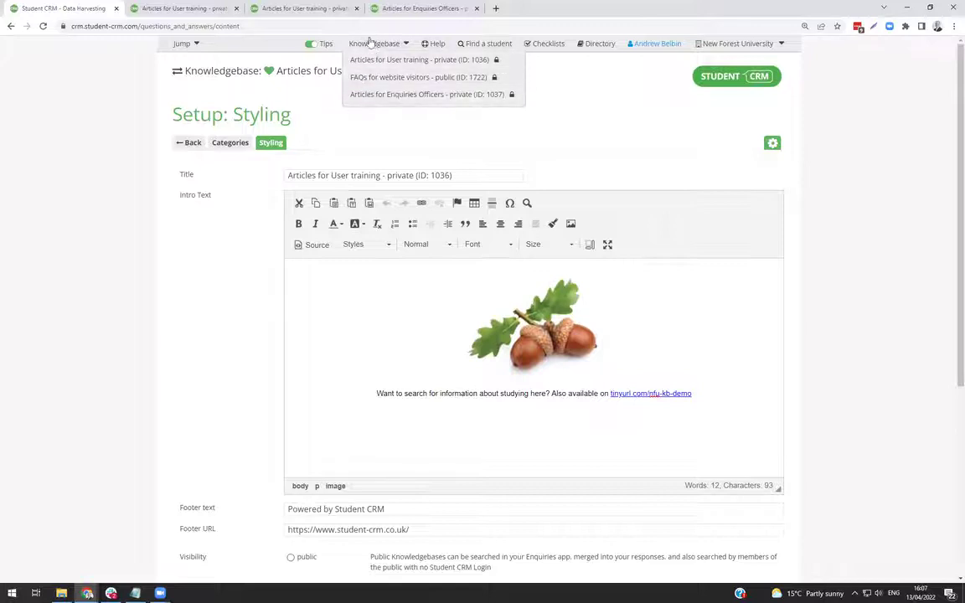
Step: Try the Menu setting on Hide, check the header's knowledgebase list, and restore the setting to Show
scroll(192, 268, "down", 5)
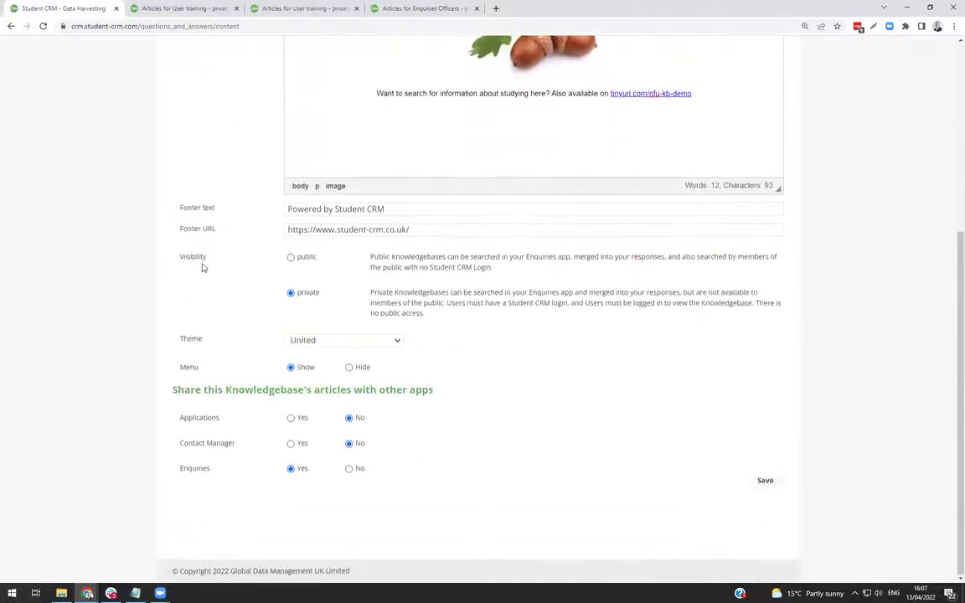
left_click(348, 367)
left_click(766, 481)
left_click(381, 43)
scroll(218, 400, "down", 3)
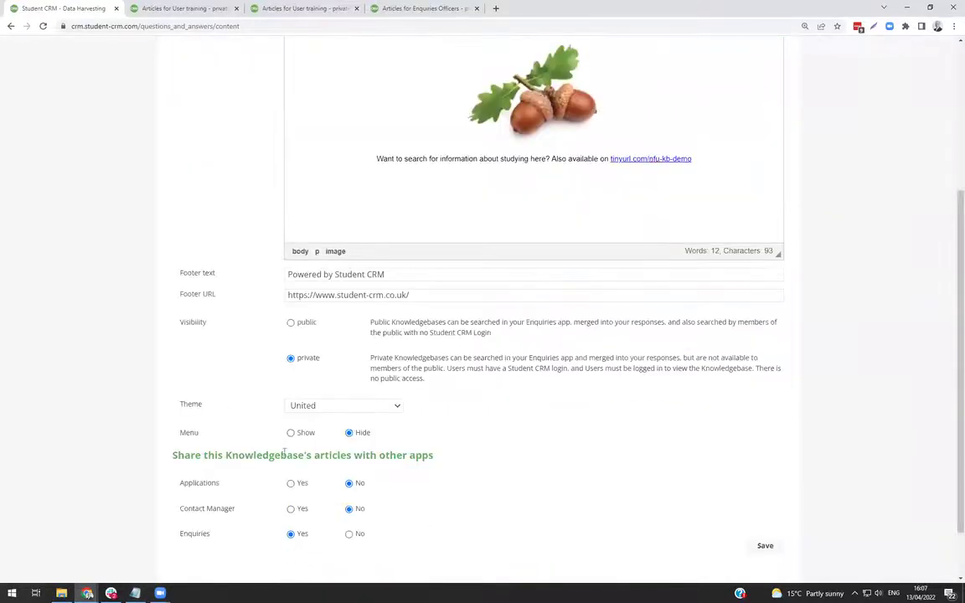
scroll(353, 419, "up", 3)
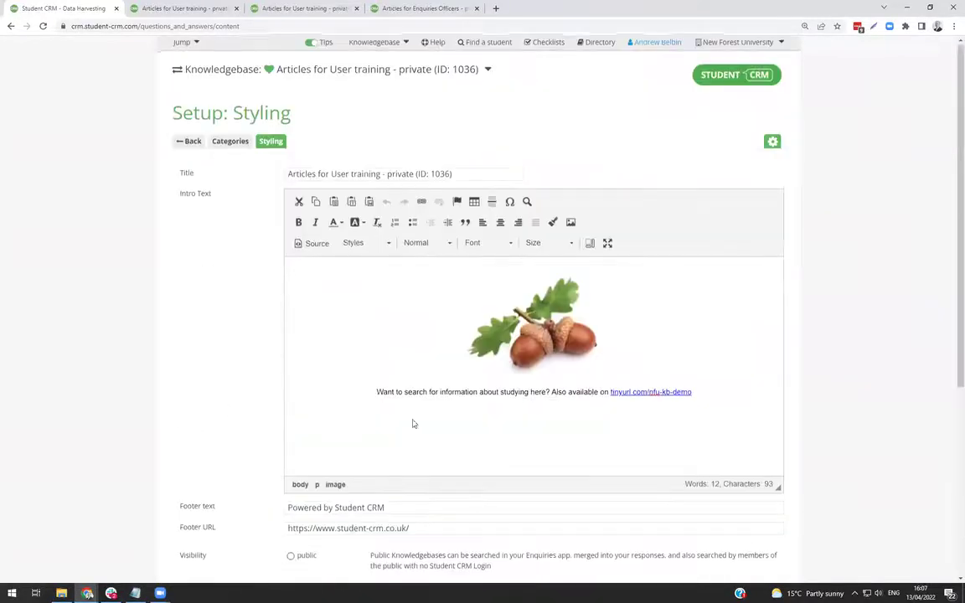
left_click(383, 43)
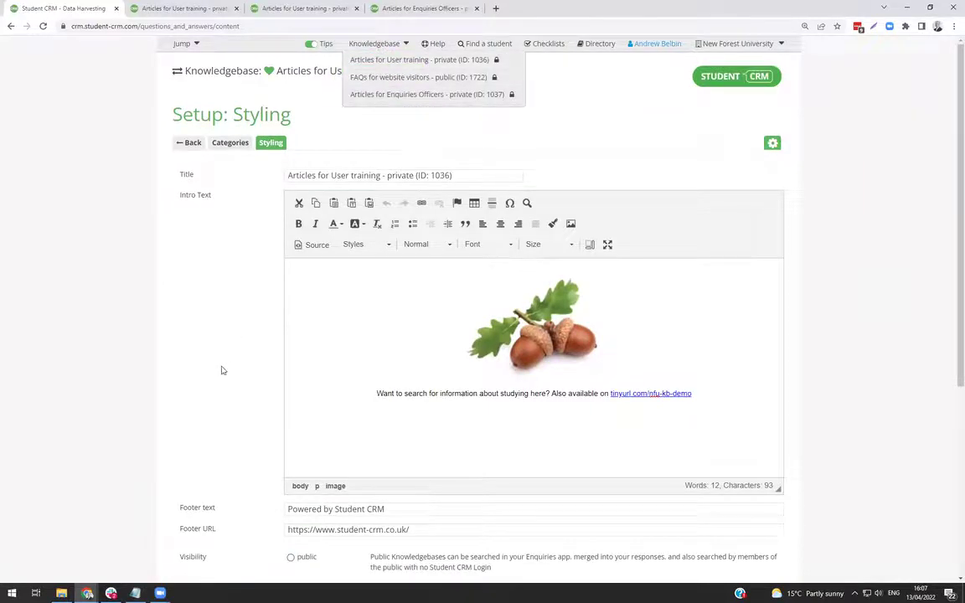
scroll(223, 369, "down", 3)
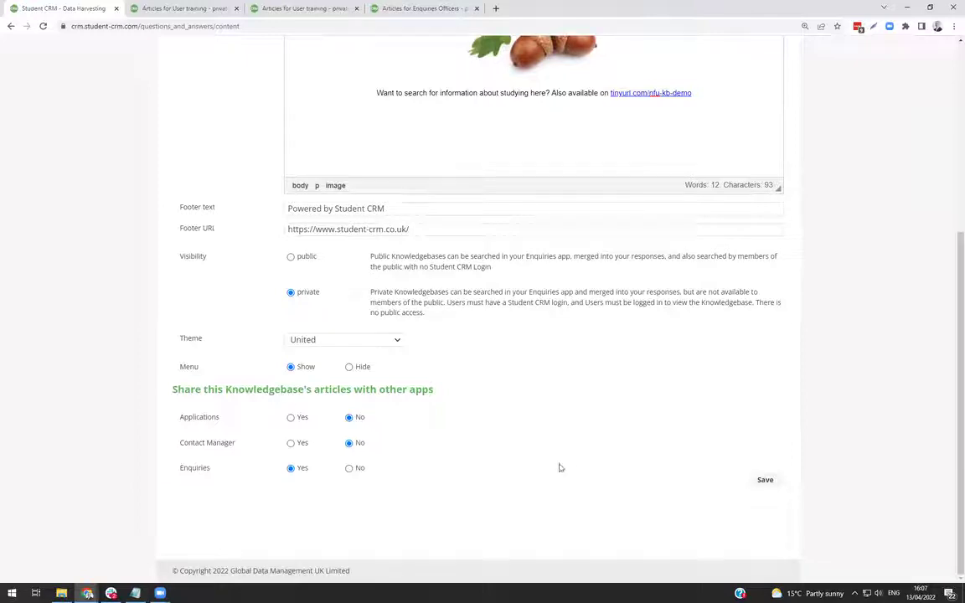
Step: Save the User training knowledgebase's styling settings and return to the list of all articles
scroll(566, 461, "up", 5)
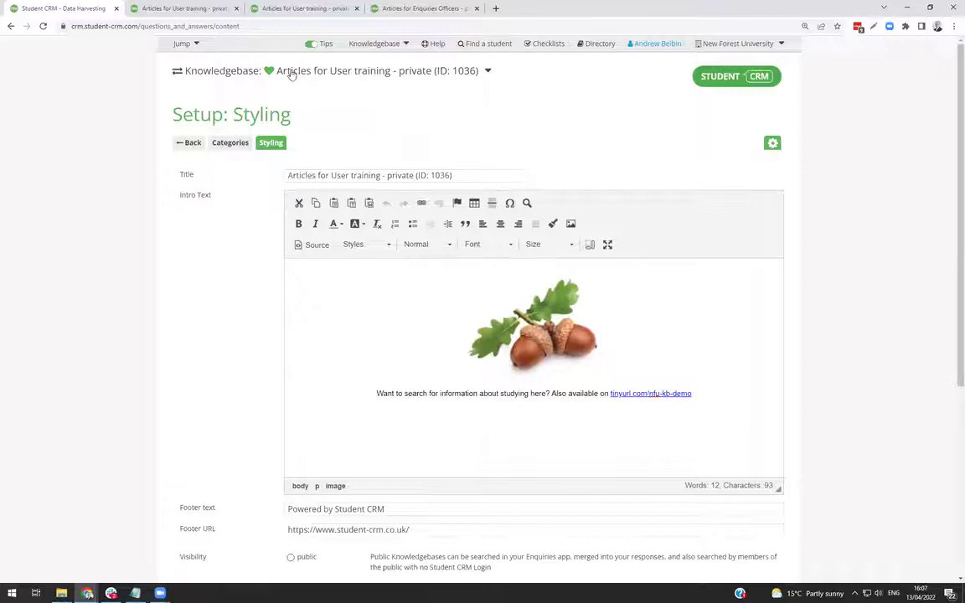
scroll(218, 385, "down", 4)
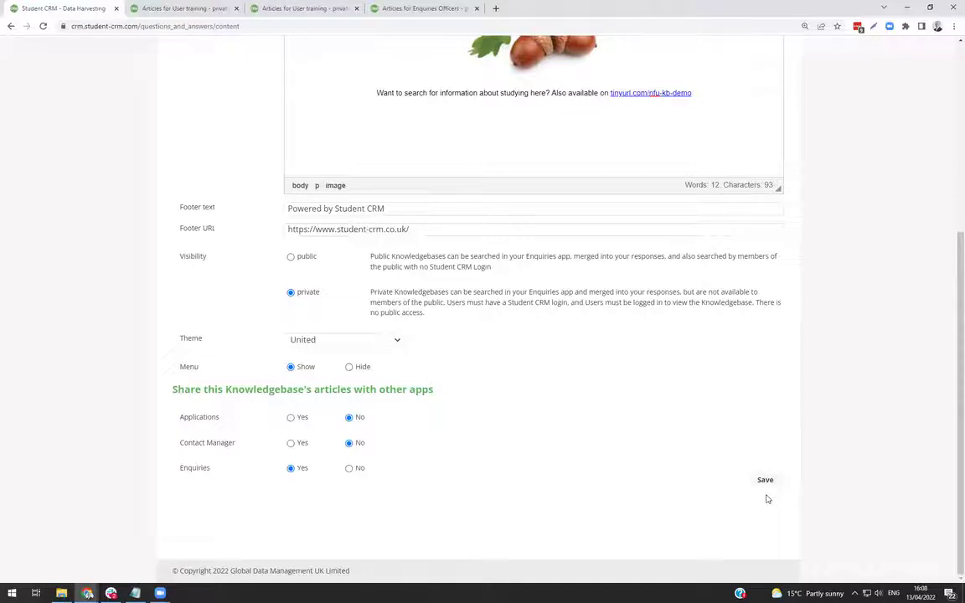
left_click(764, 483)
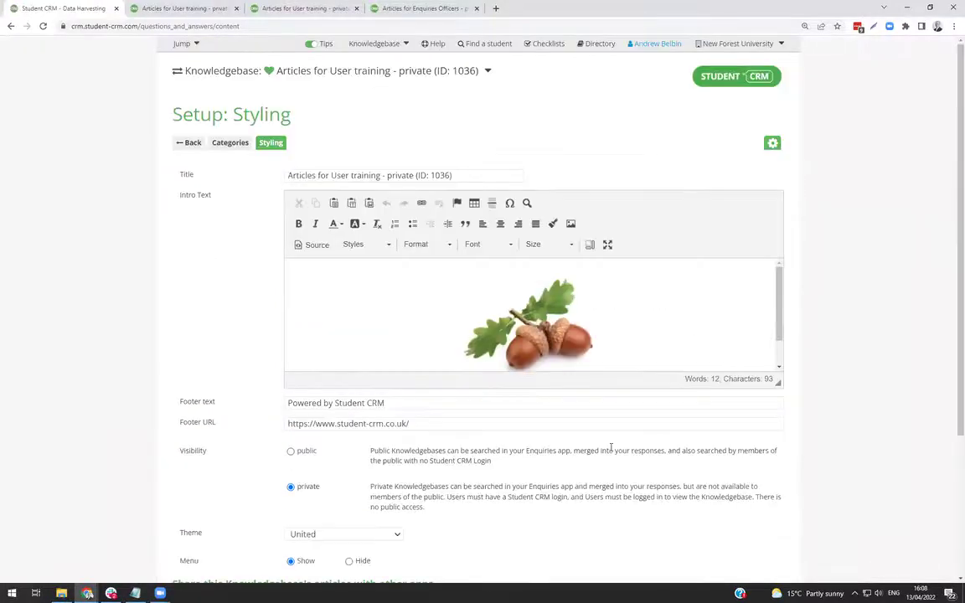
left_click(189, 144)
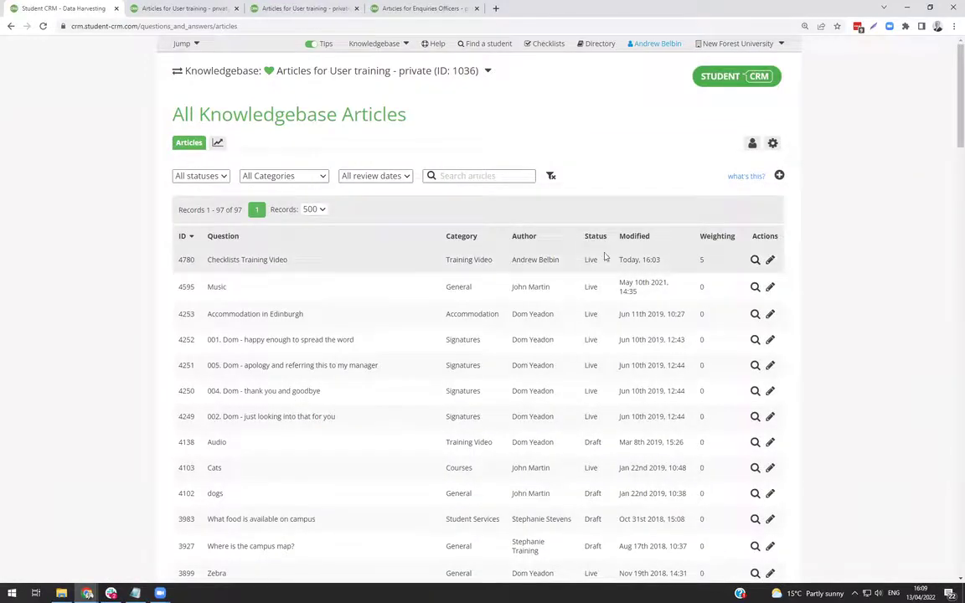
Step: Open the Checklists Training Video article for editing, review its fields and attached document, and return to the article list
left_click(770, 262)
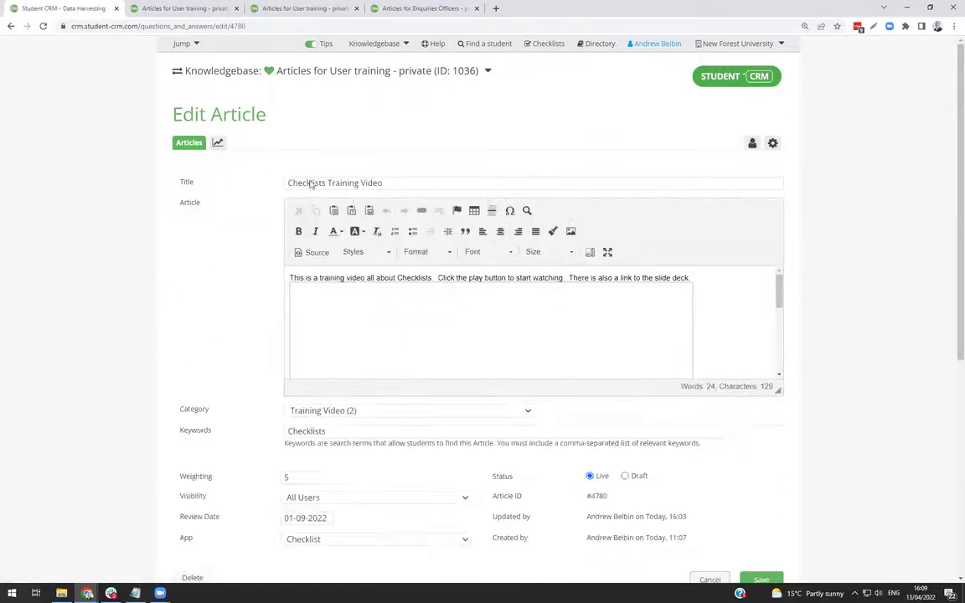
scroll(302, 369, "down", 3)
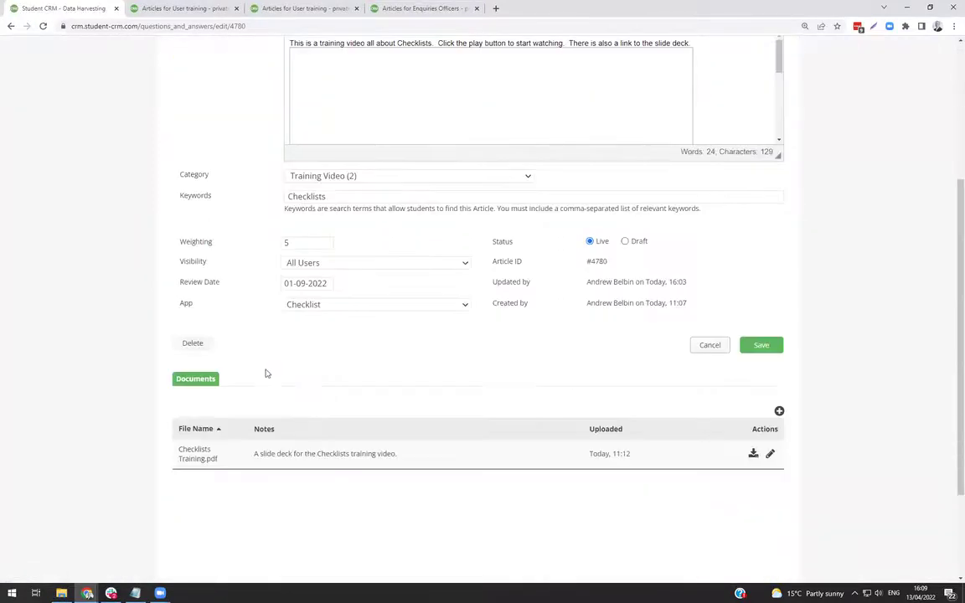
scroll(267, 371, "up", 1)
scroll(266, 372, "up", 2)
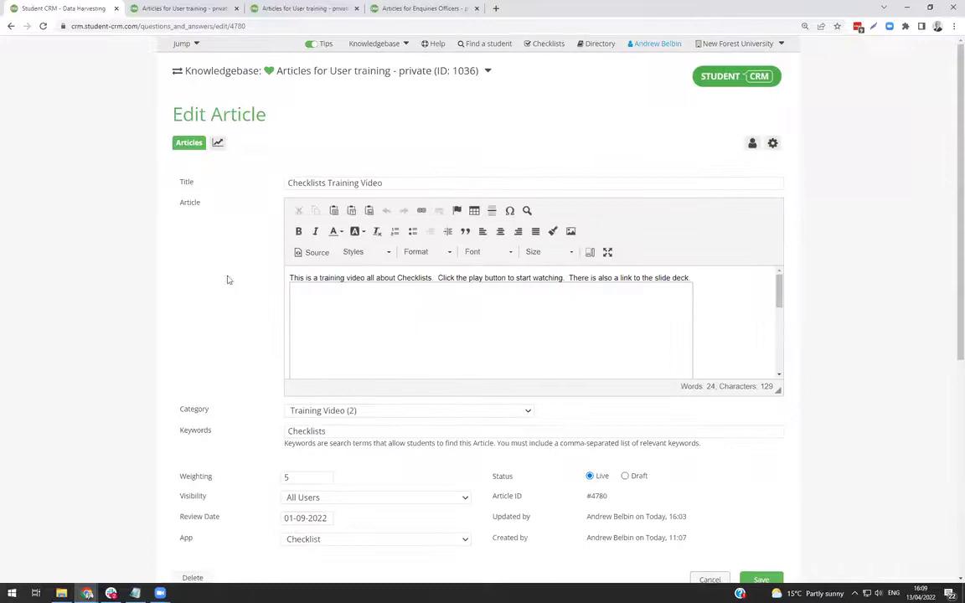
left_click(189, 144)
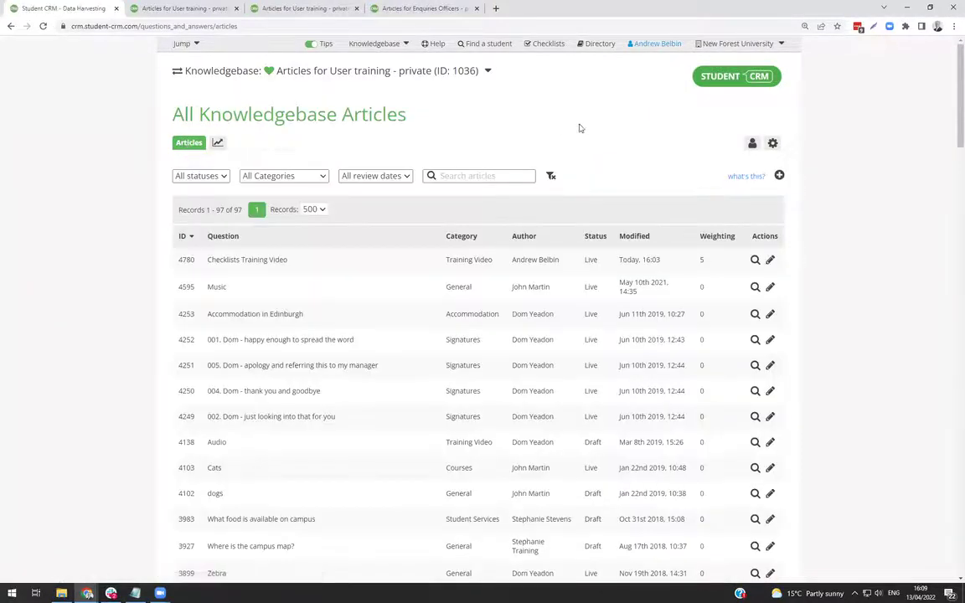
Step: Start a new article in the User training knowledgebase and title it "Template Builder video"
left_click(779, 174)
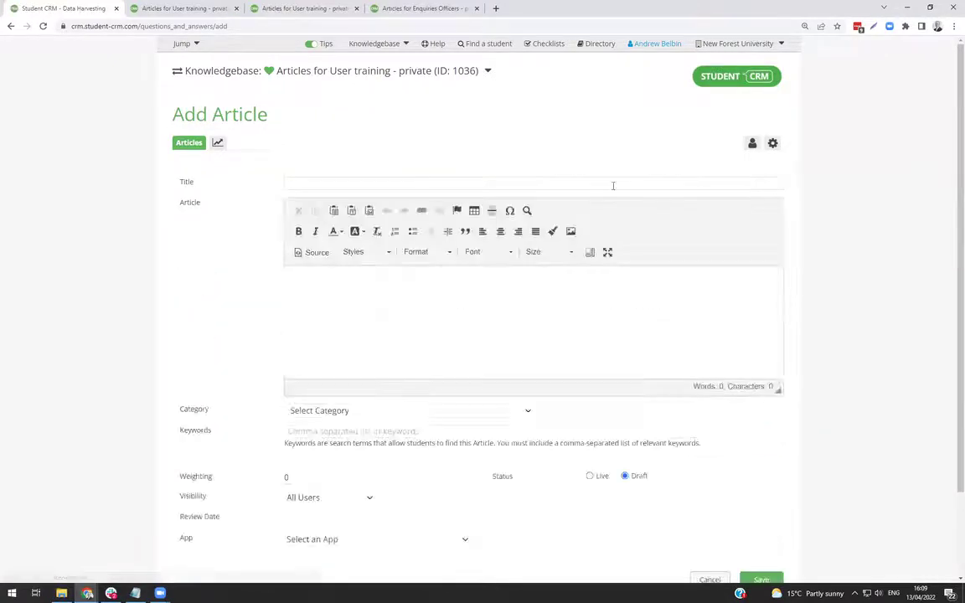
left_click(335, 182)
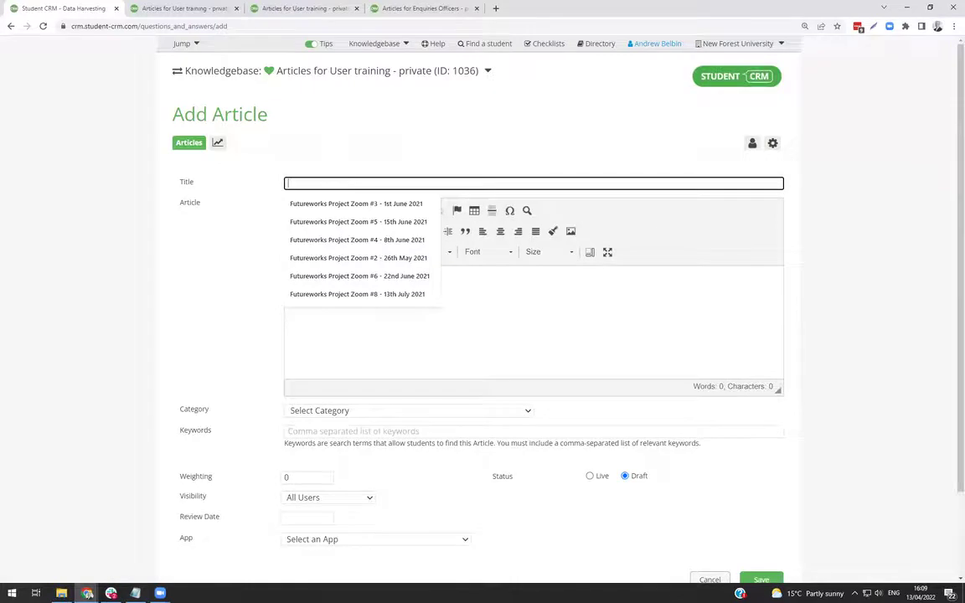
key("alt+Tab")
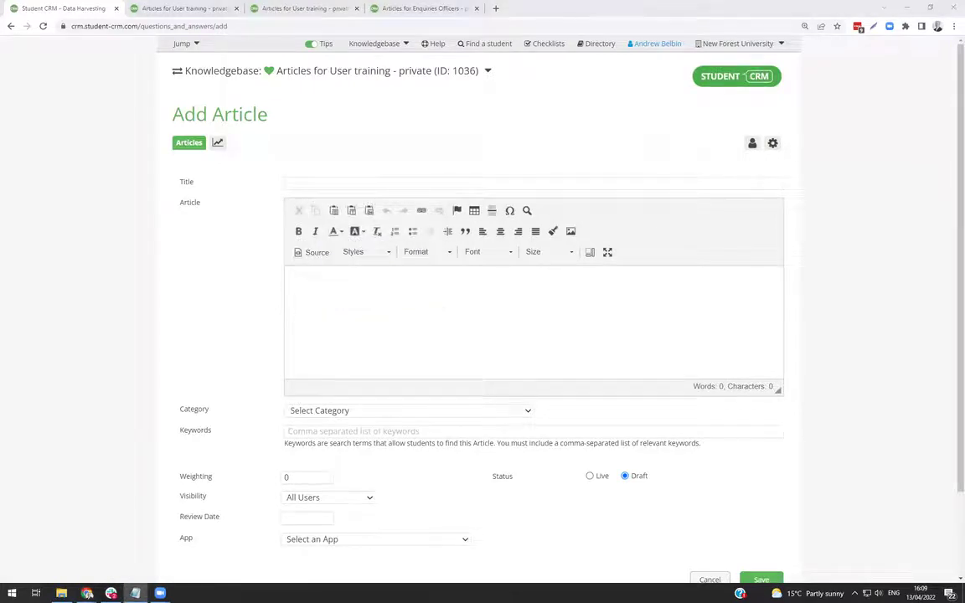
left_click(290, 183)
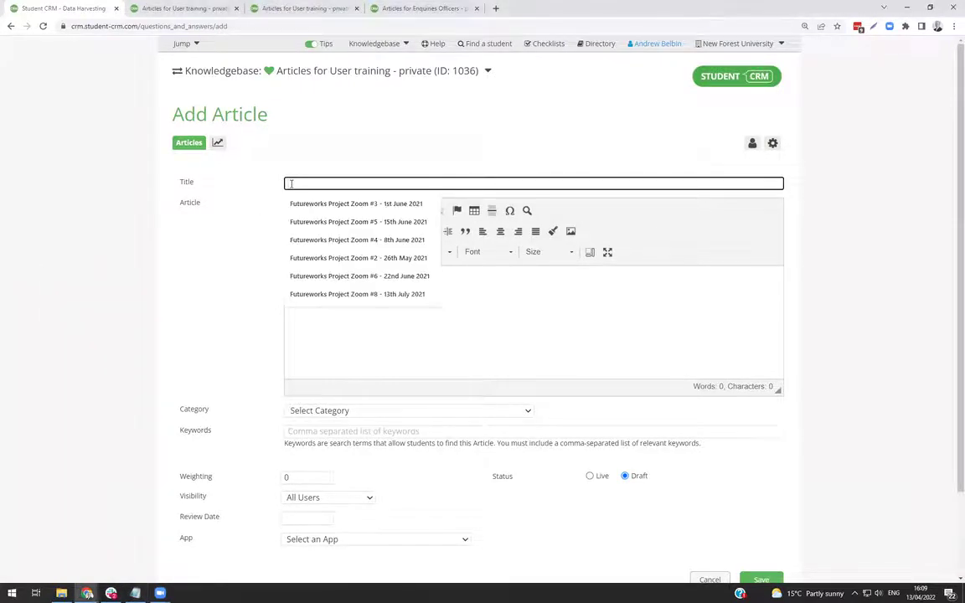
key("Escape")
type("Templ")
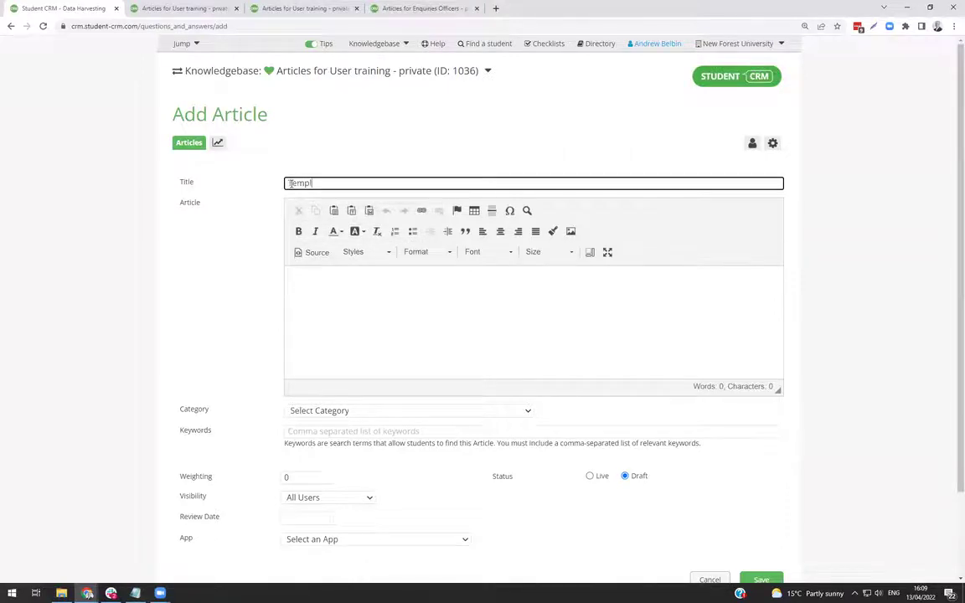
type("ate Builder video")
Step: Enter the body as HTML source with the Template Builder introduction and a 640 by 480 iframe of player.vimeo.com/video/692333639, and check its formatted view
left_click(366, 314)
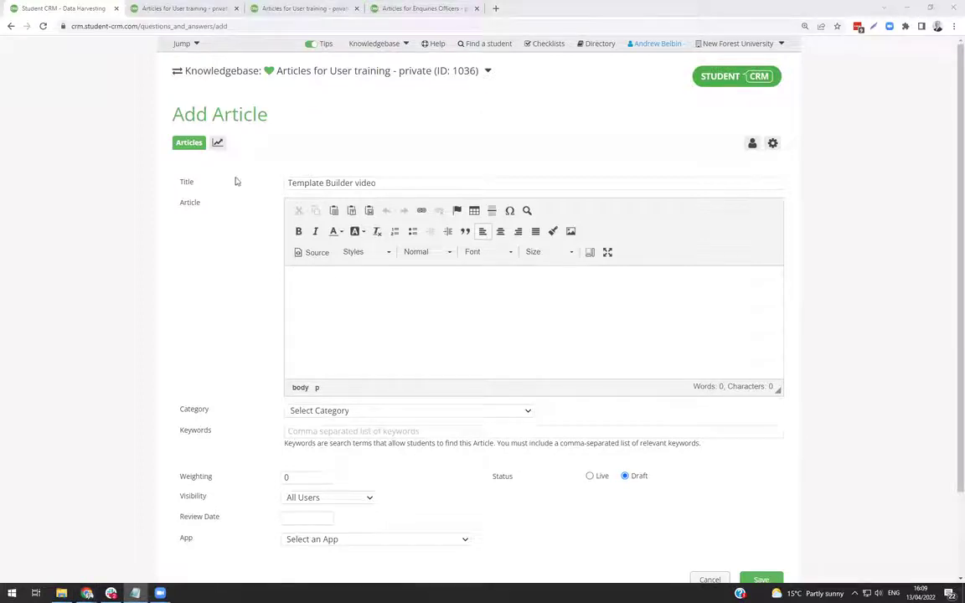
left_click(316, 253)
left_click(308, 283)
type("<p>This is a training video all about Template Builder; Click the play button to start watching.&nbsp; There is also a link to the slide deck.<br /> <iframe allowfullscreen=\"\" frameborder=\"0\" height=\"480\" mozallowfullscreen=\"\" src=\"https://player.vimeo.com/video/692333639?h=8ca70e759e\" webkitallowfullscreen=\"\" width=\"640\"></iframe></p>")
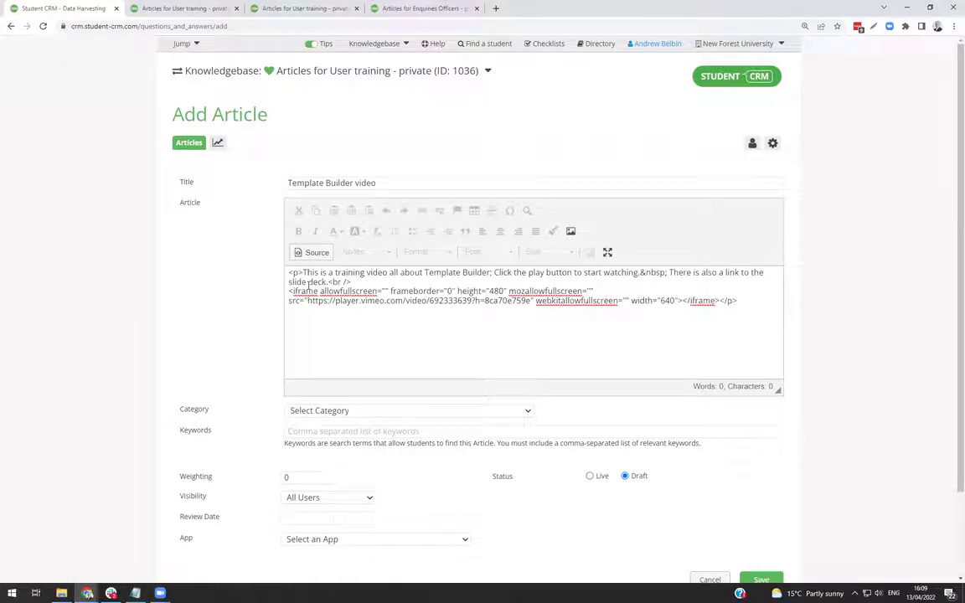
double_click(313, 272)
left_click_drag(320, 273, 641, 274)
left_click(694, 274)
left_click(315, 252)
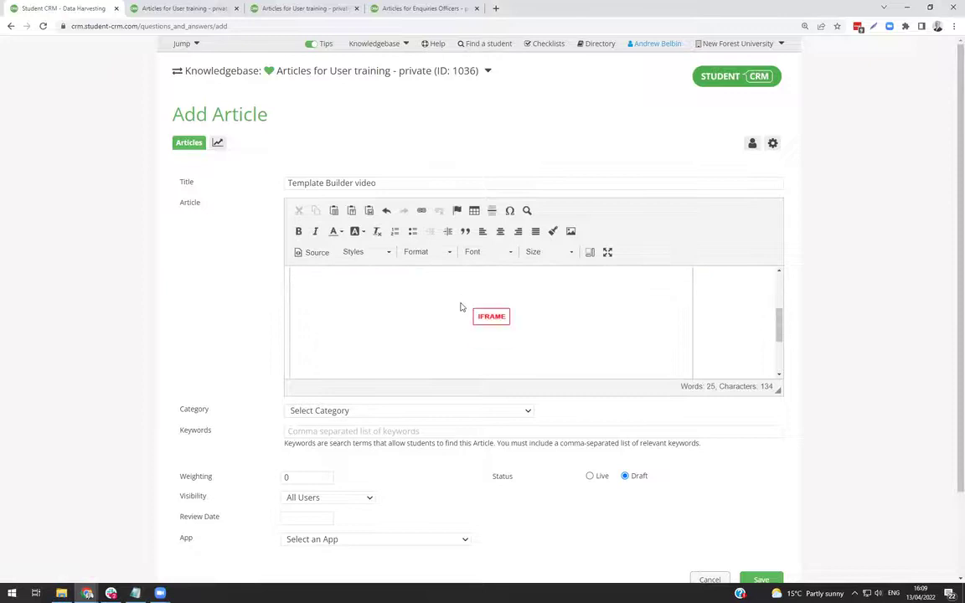
left_click_drag(338, 277, 389, 277)
scroll(427, 301, "down", 3)
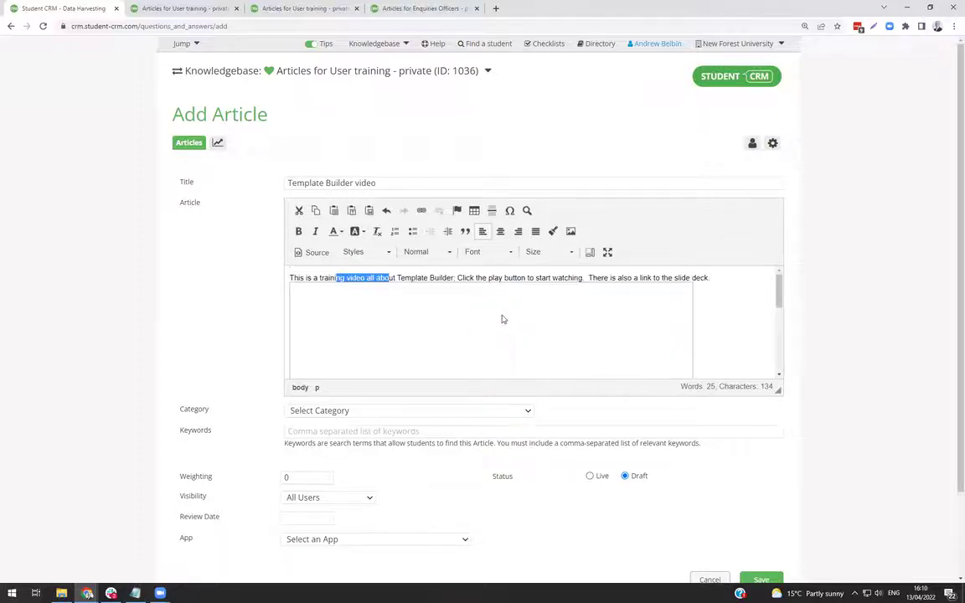
Step: Assign the article to the Training Video category and add "Template Builder," to the keywords after "training, video"
left_click(307, 412)
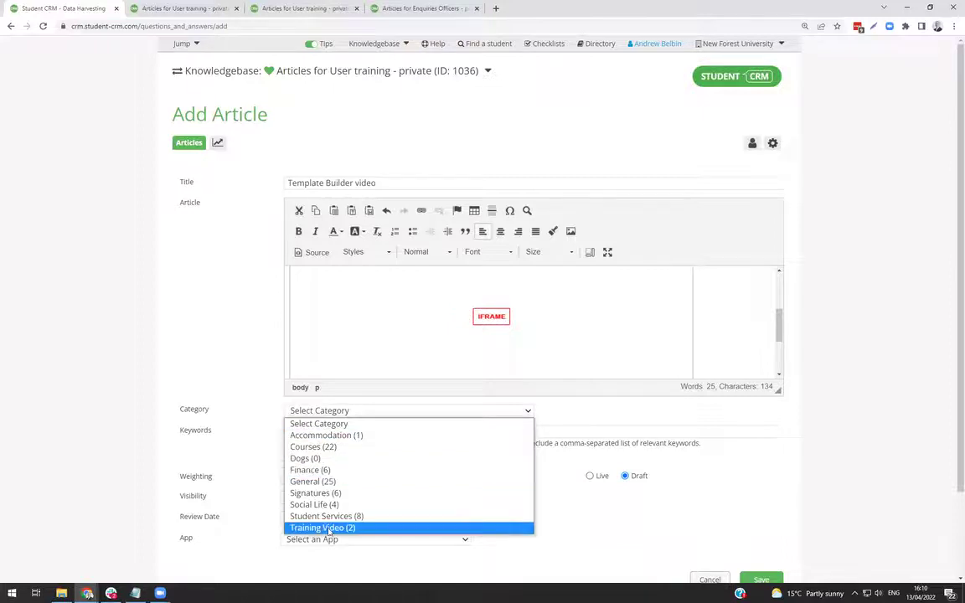
left_click(330, 529)
scroll(366, 484, "down", 2)
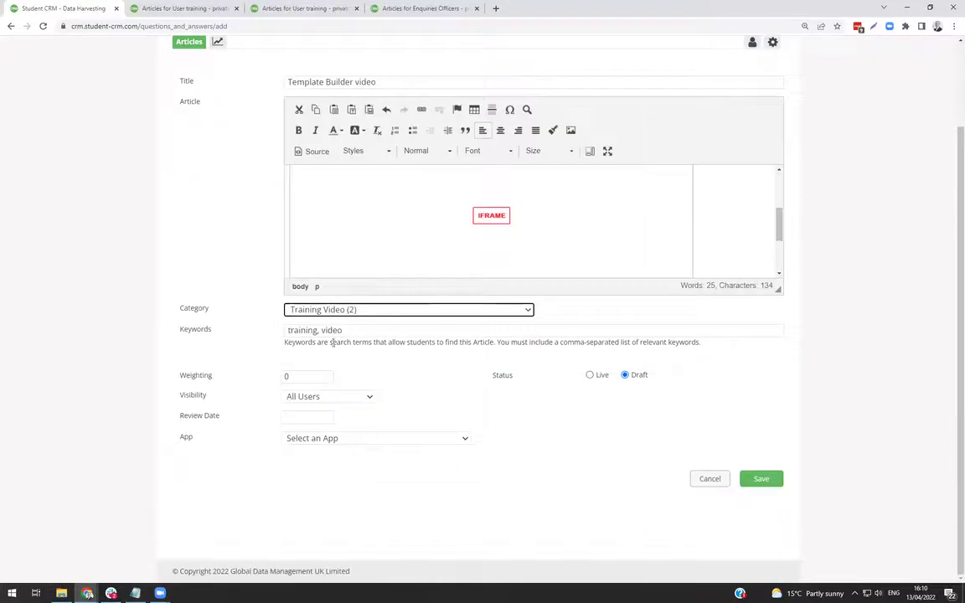
left_click(351, 331)
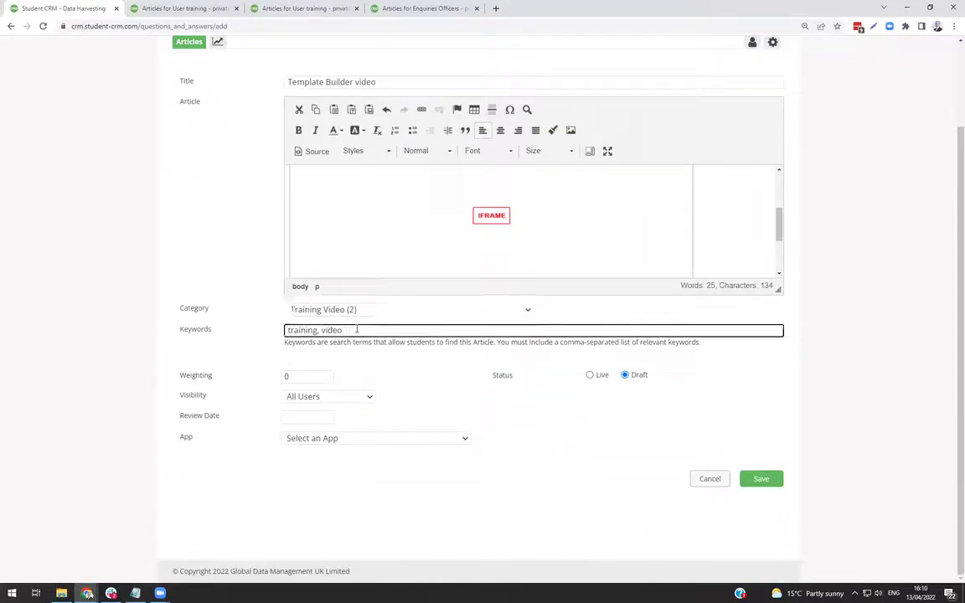
type(", Template Builder,")
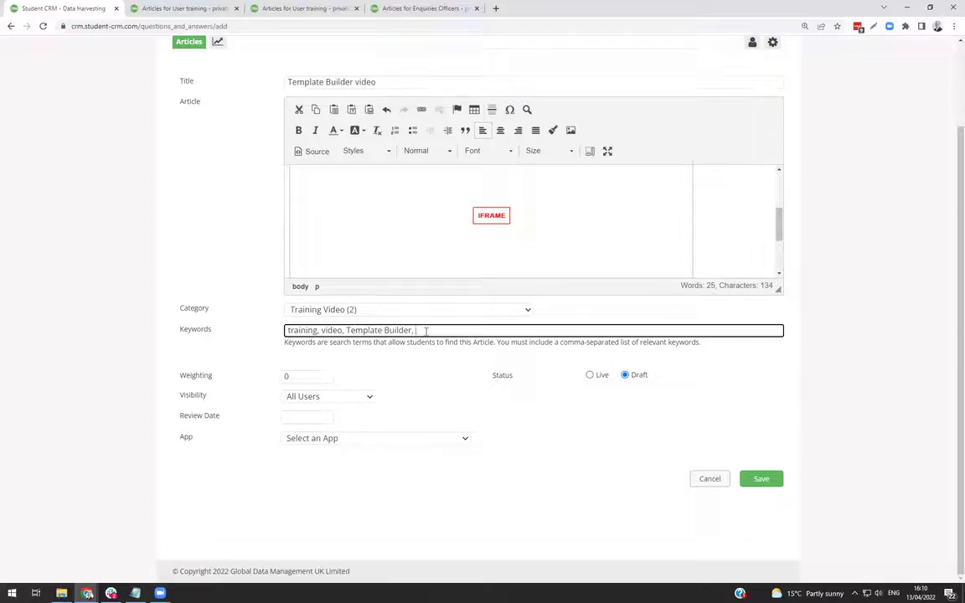
Step: Set the article's weighting to 5 and its review date to 01-09-2022
left_click(327, 377)
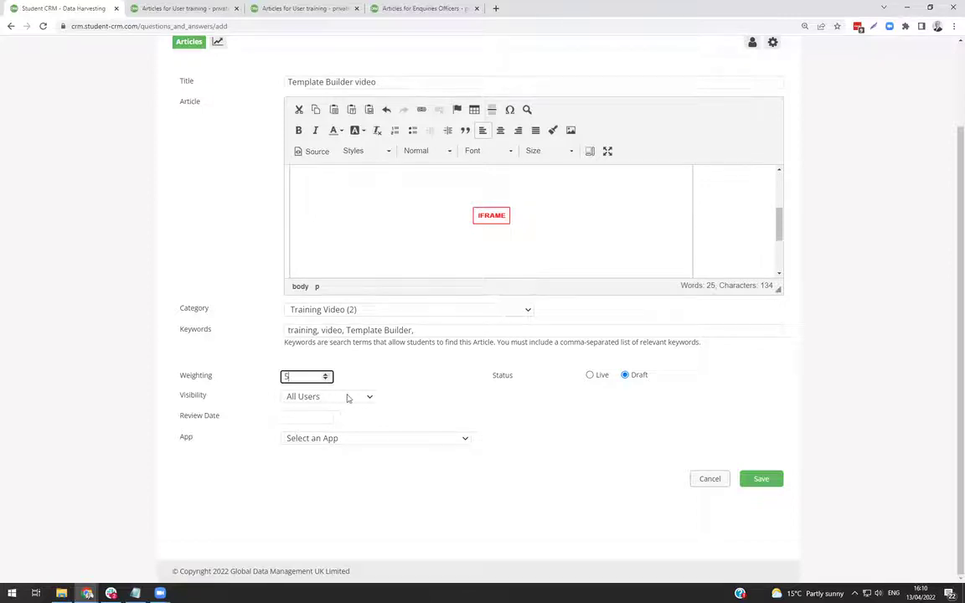
left_click(308, 417)
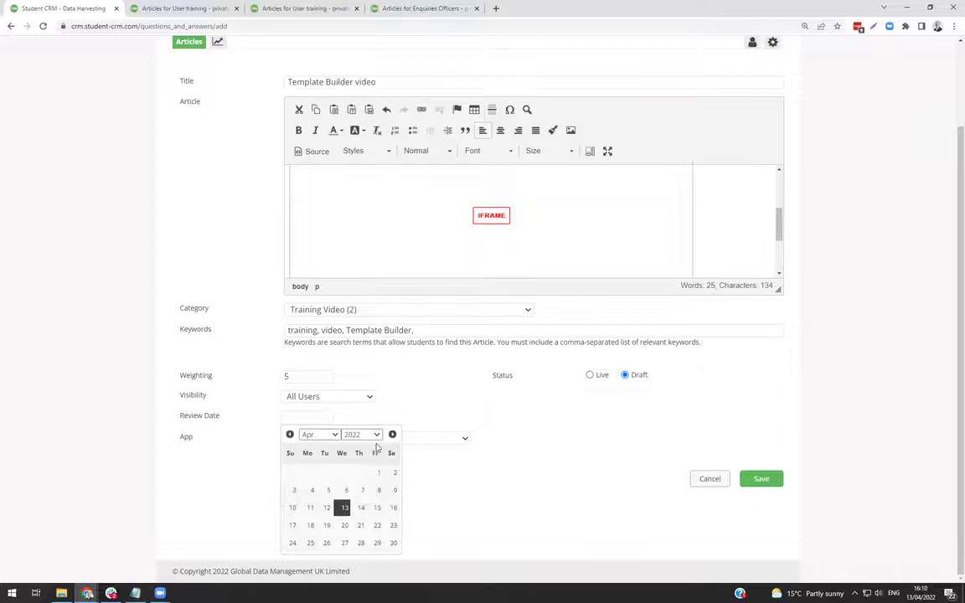
left_click(319, 434)
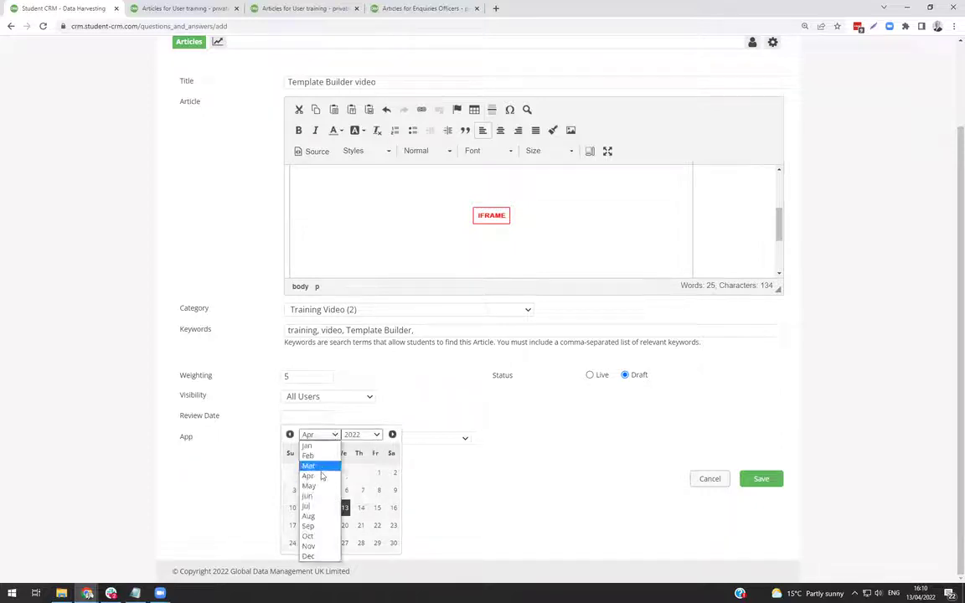
left_click(310, 526)
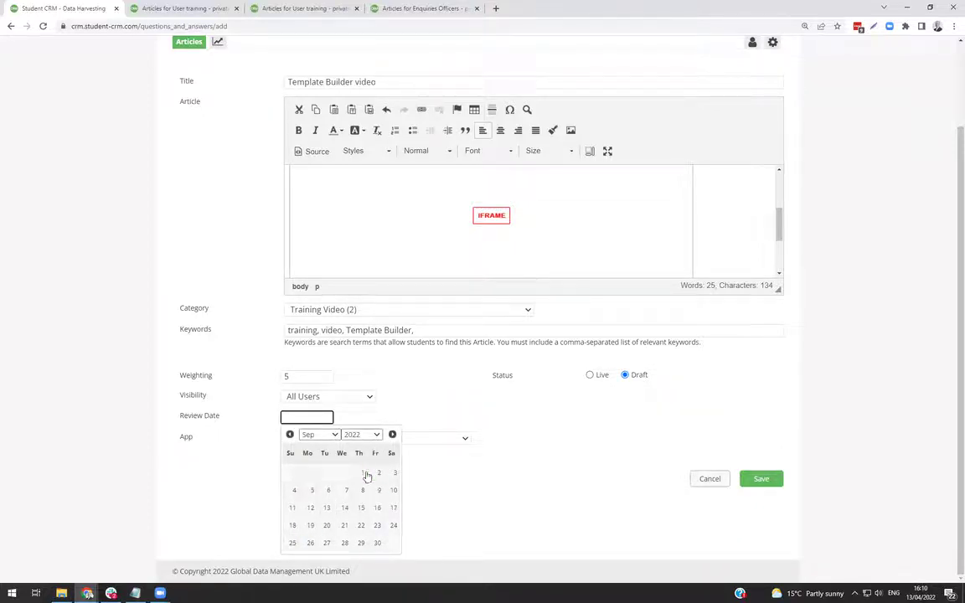
left_click(365, 475)
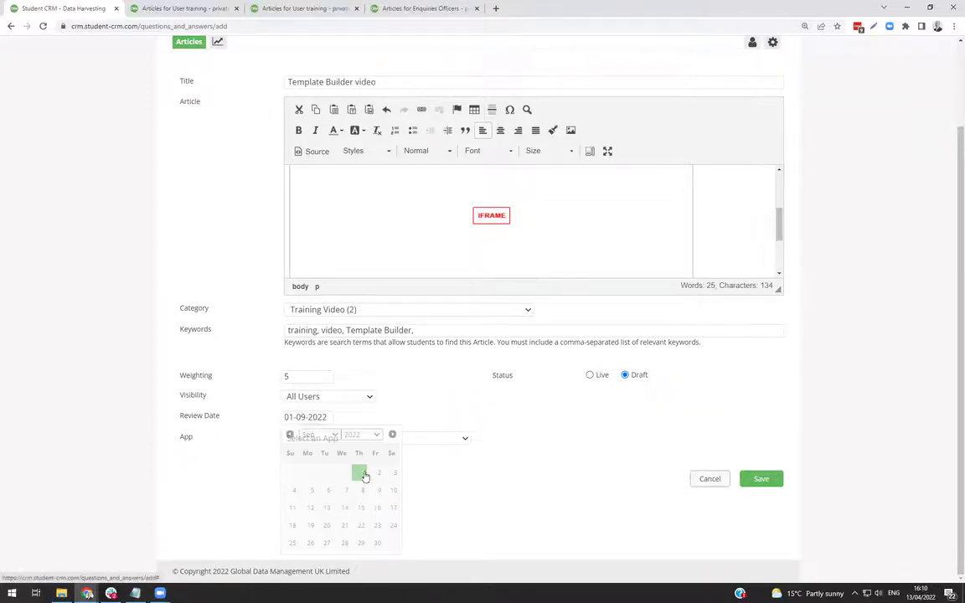
Step: Link the article to the Template Builder app, set its status to Live, and save it
left_click(459, 441)
scroll(418, 408, "down", 3)
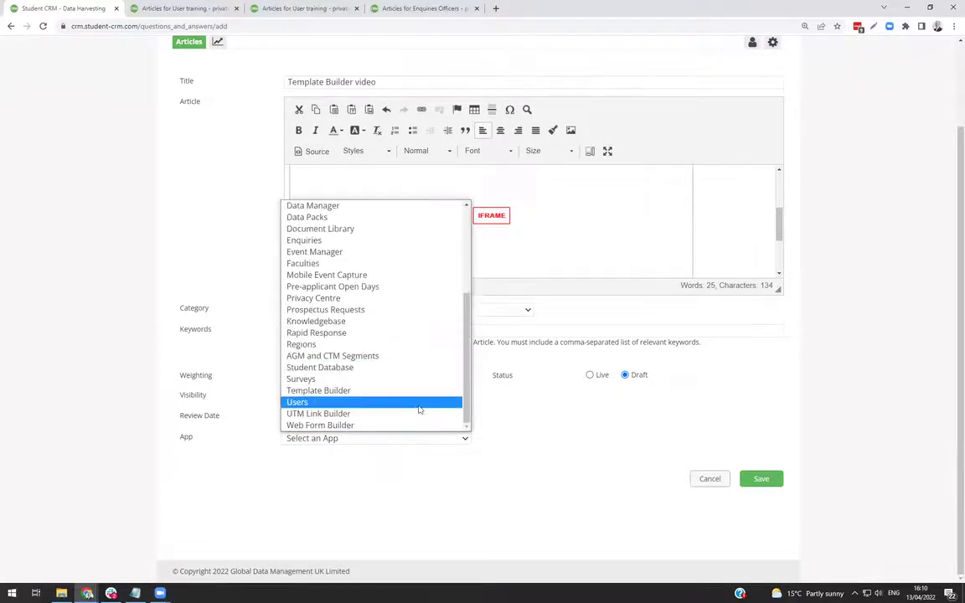
left_click(342, 391)
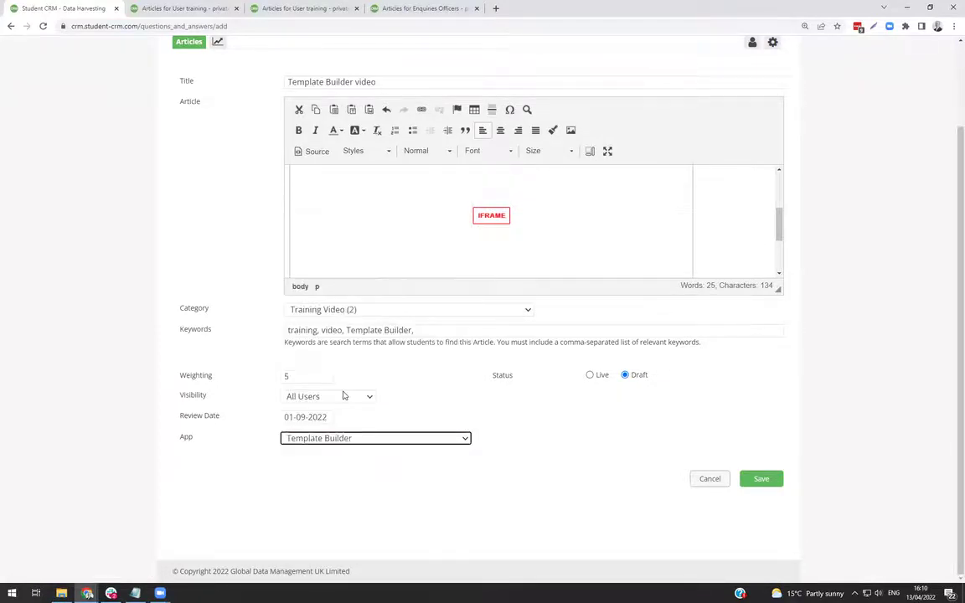
left_click(589, 375)
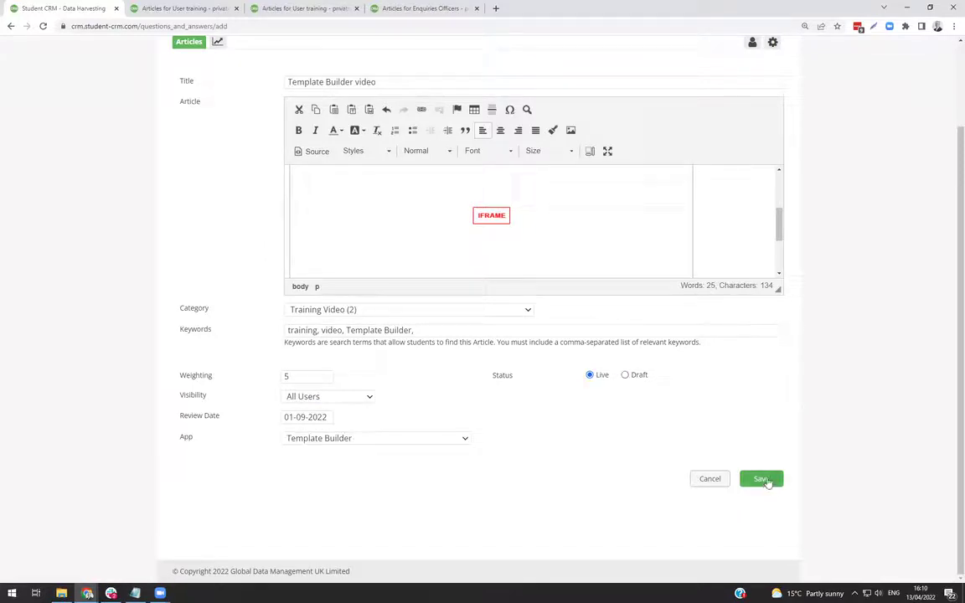
left_click(766, 482)
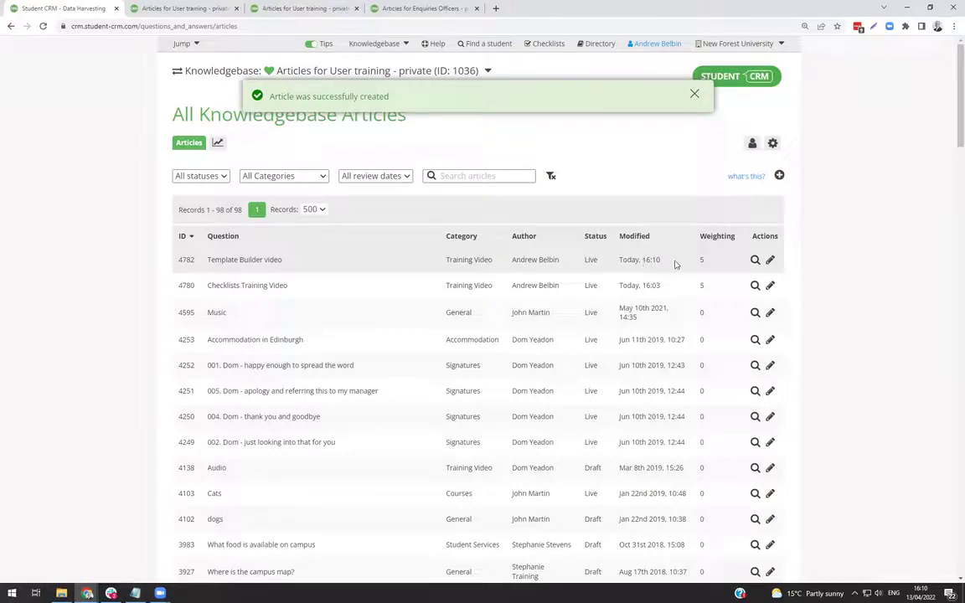
Step: Reopen the Template Builder video article for editing and choose the Template Builder Training PDF as a new document
left_click(771, 261)
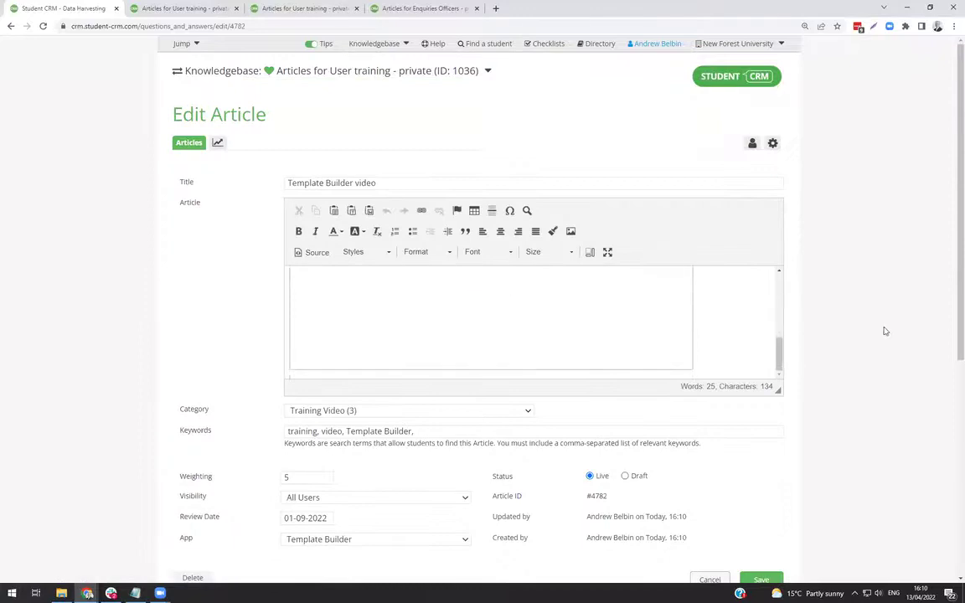
scroll(892, 329, "down", 5)
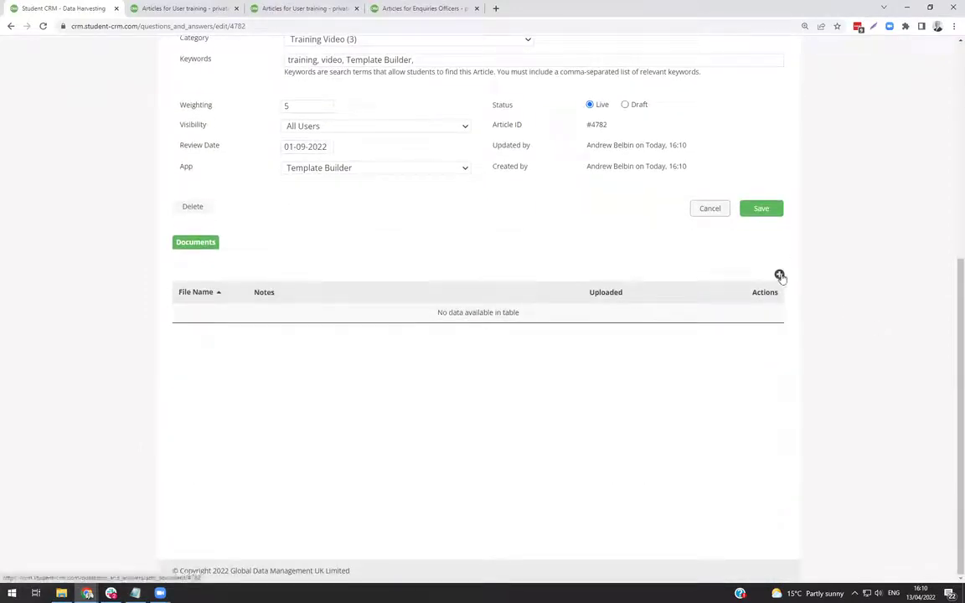
left_click(779, 276)
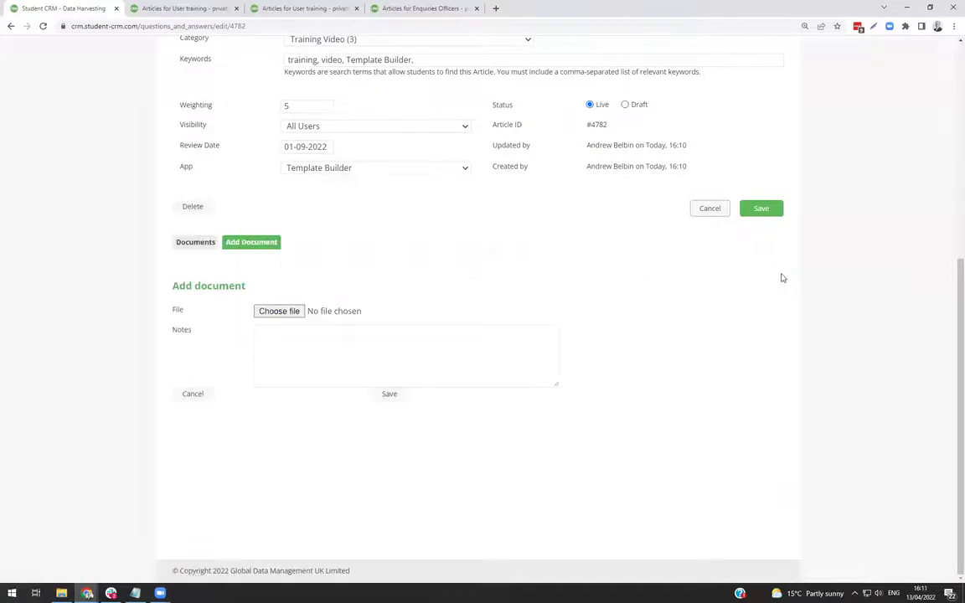
left_click(279, 311)
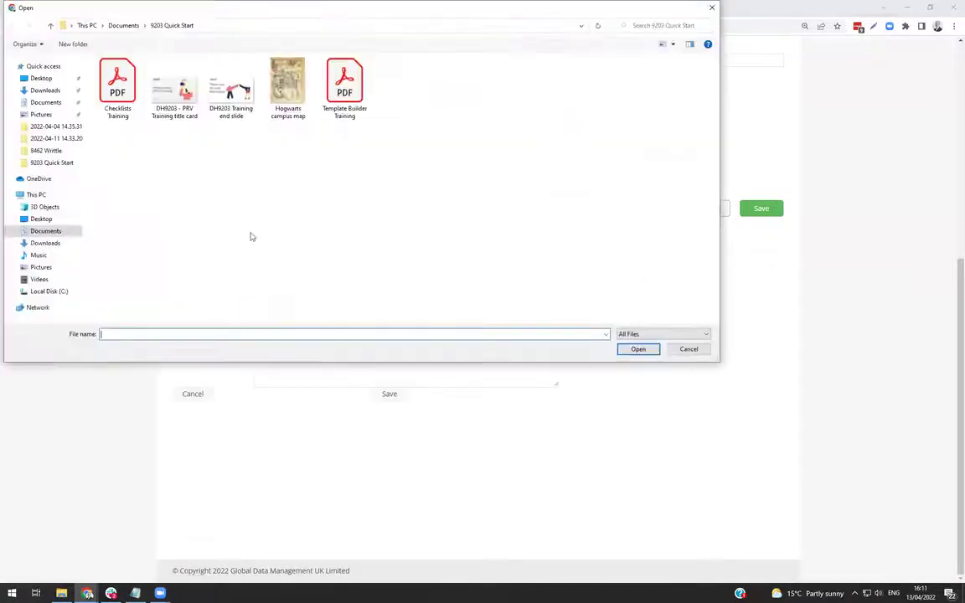
left_click(347, 87)
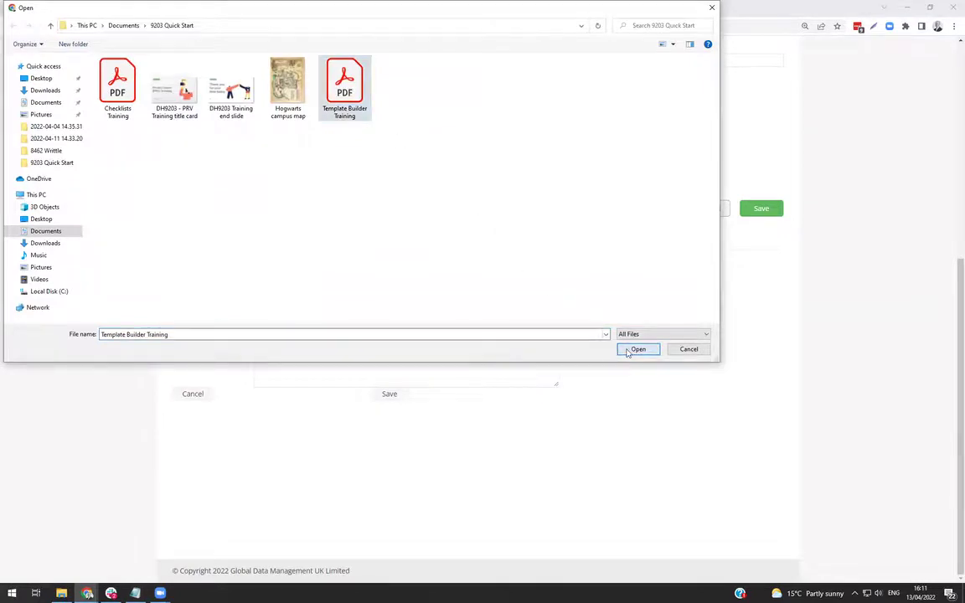
left_click(626, 349)
Step: Enter the document note "This is a slide deck for template builder video." and save the document to the article
left_click(295, 328)
type("This is a s")
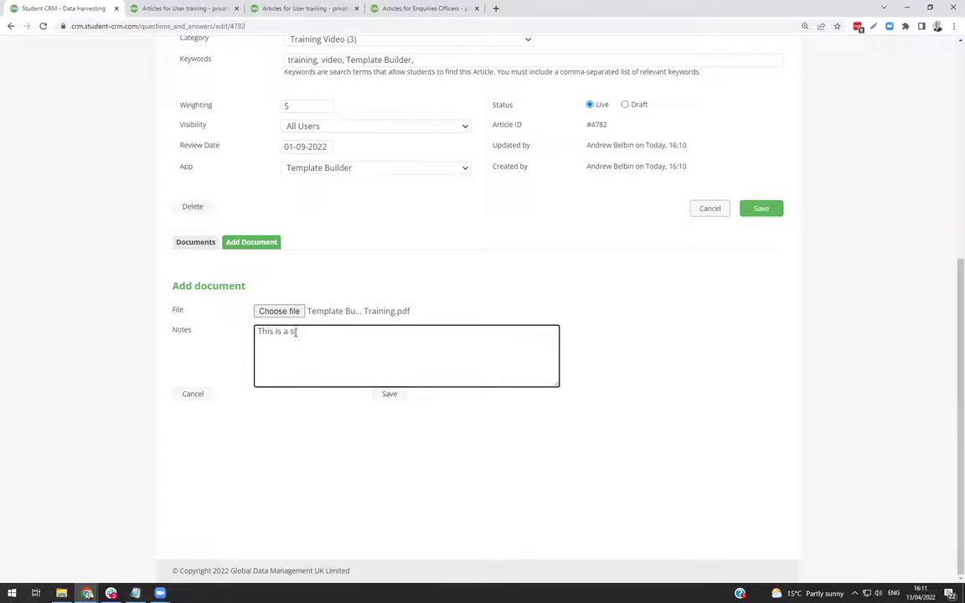
type("lide deck ofr")
type("for template ")
type("builder video")
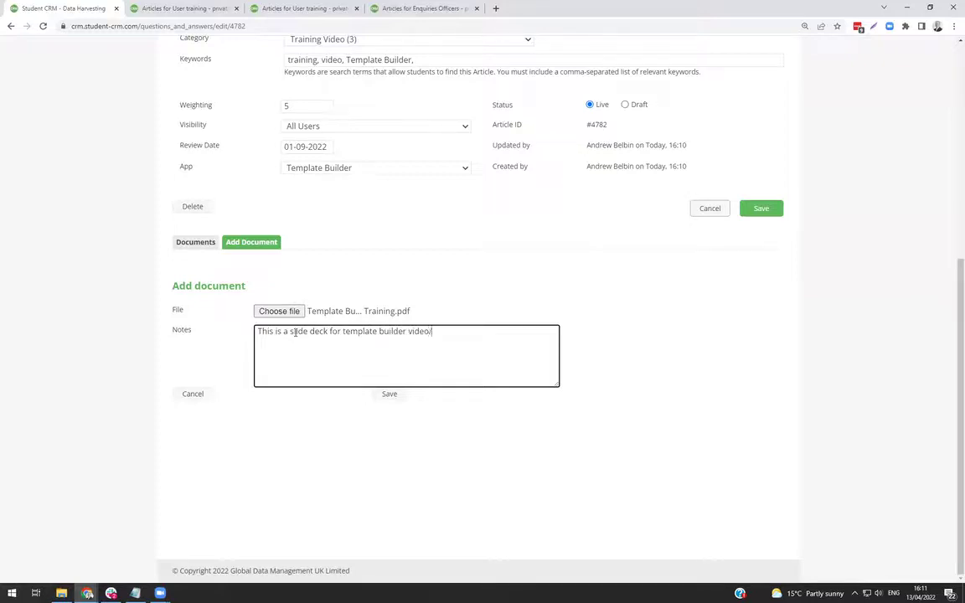
type(".")
left_click(389, 395)
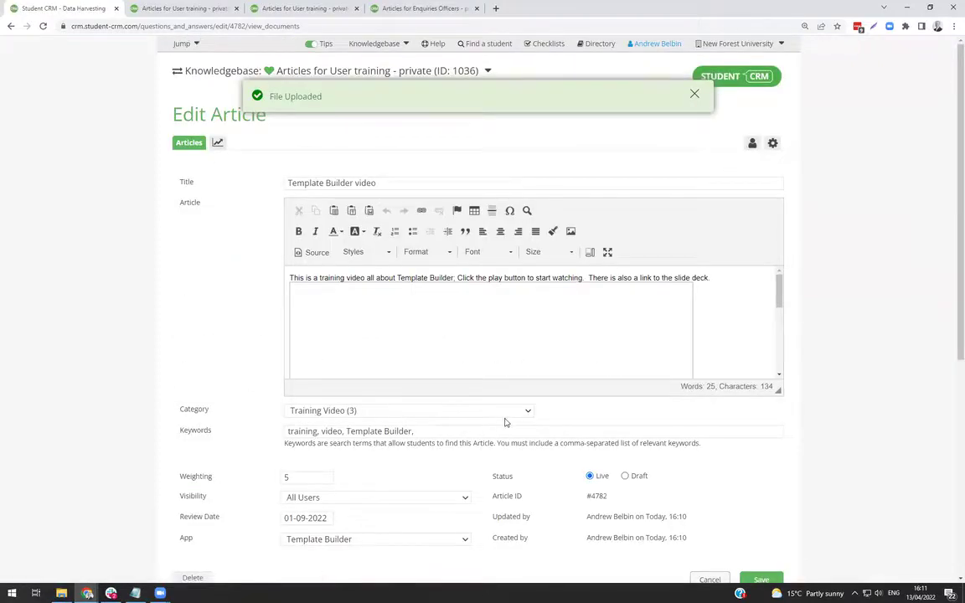
Step: Save the edited Template Builder video article and dismiss the notification on the article list
scroll(781, 461, "down", 4)
left_click(764, 230)
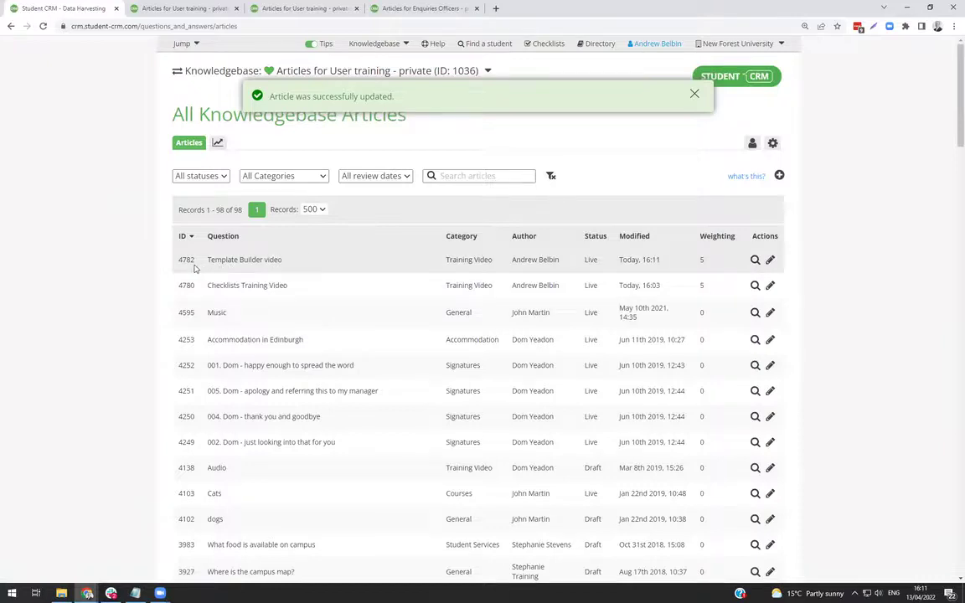
left_click(694, 93)
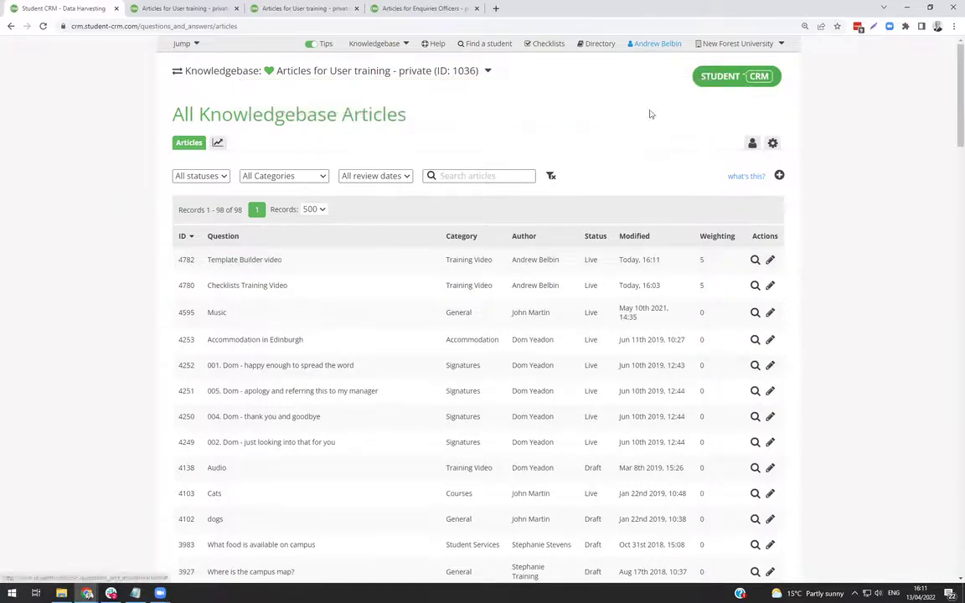
Step: Preview the Template Builder video article and review its embedded video, attached PDF and article details
left_click(755, 262)
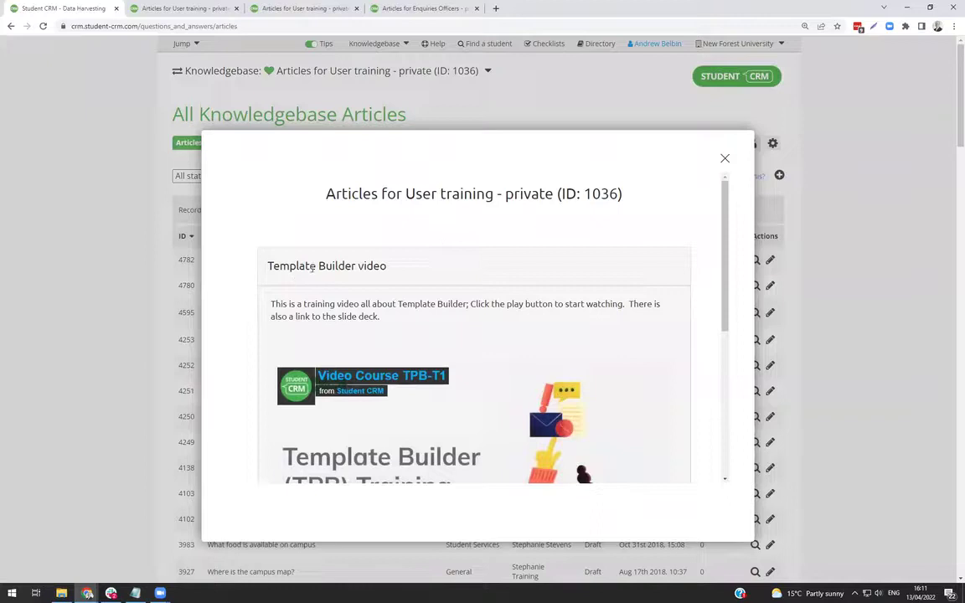
scroll(412, 340, "down", 4)
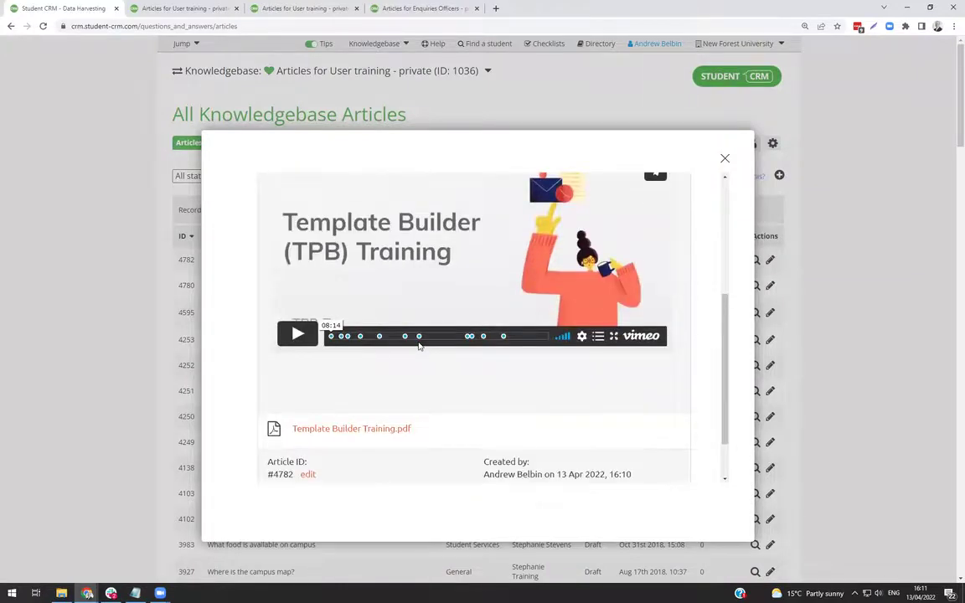
scroll(420, 346, "down", 1)
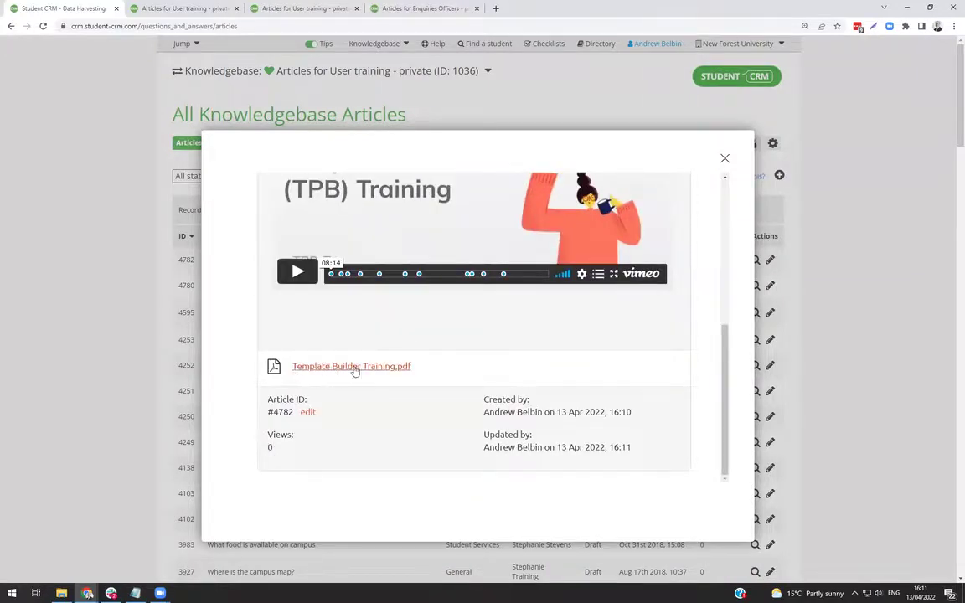
Step: Close the article preview and open the reader view of the "Articles for User training - private (ID: 1036)" knowledgebase
left_click(724, 159)
left_click(368, 43)
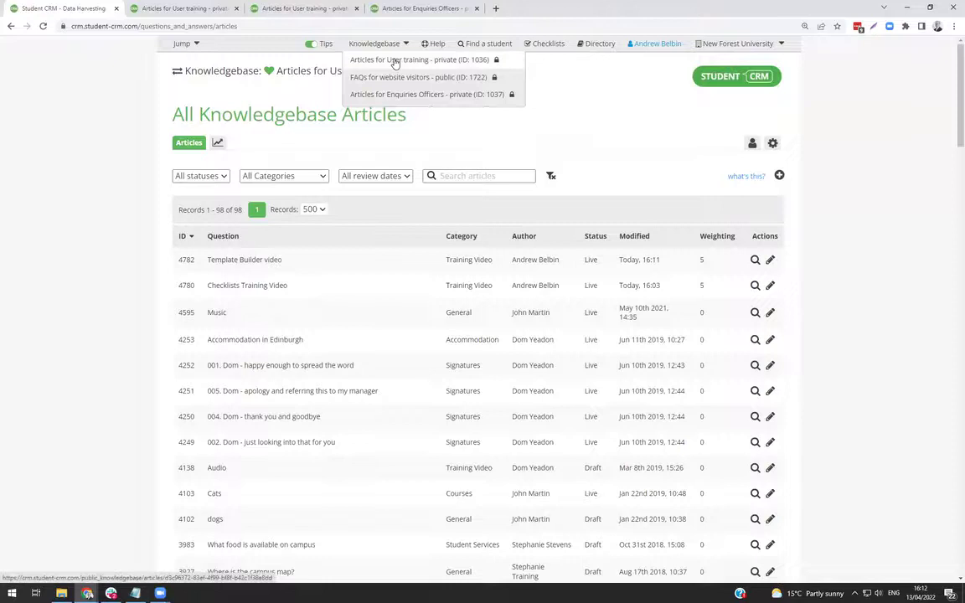
left_click(395, 61)
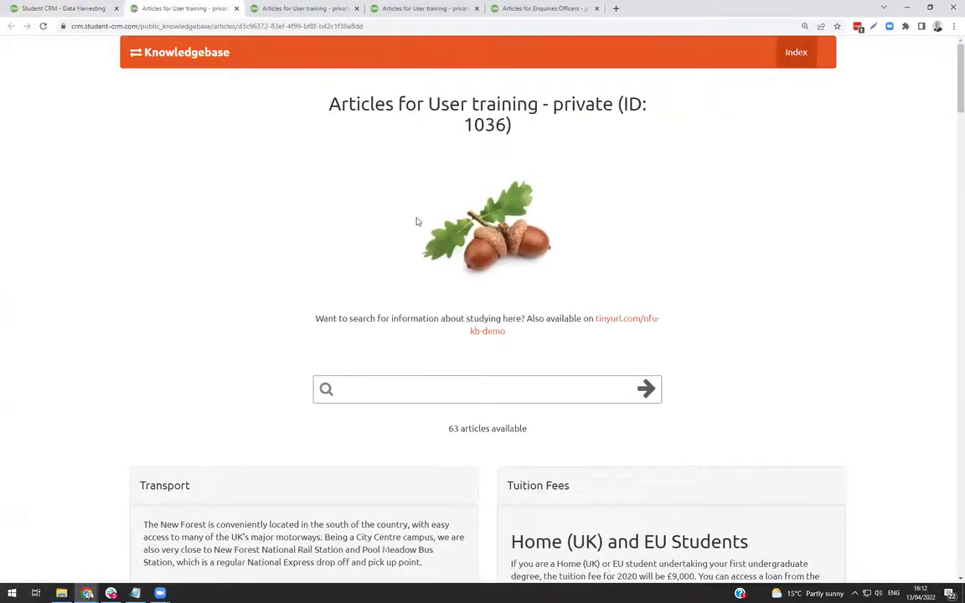
Step: Search the user training knowledgebase for "template"
scroll(410, 226, "down", 3)
left_click(359, 160)
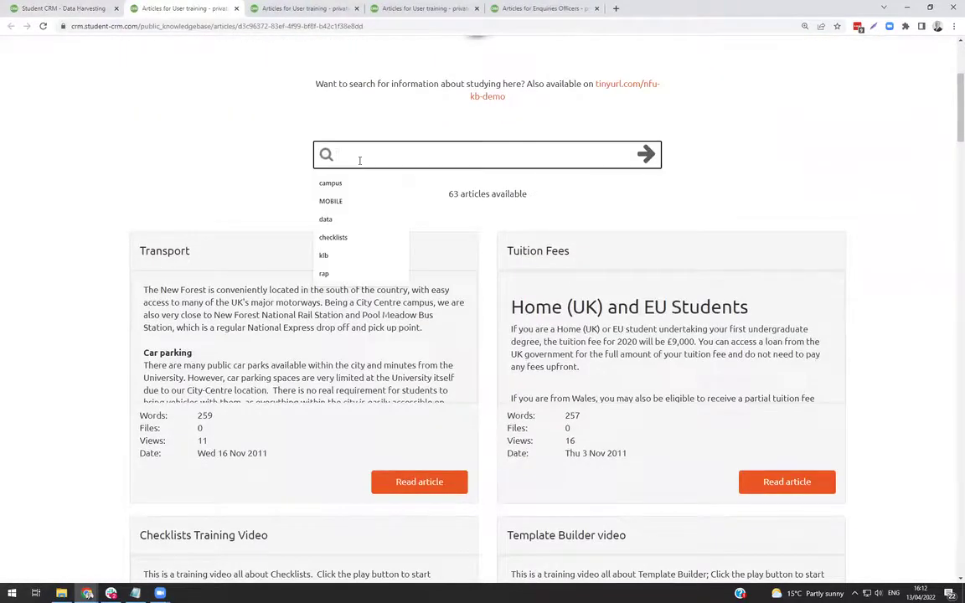
type("template")
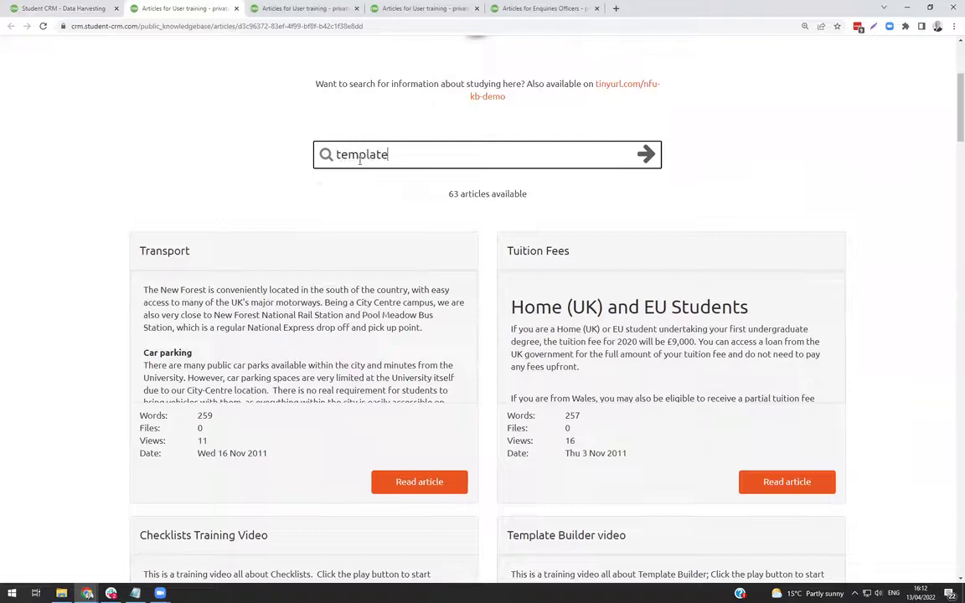
key("Return")
scroll(327, 234, "down", 3)
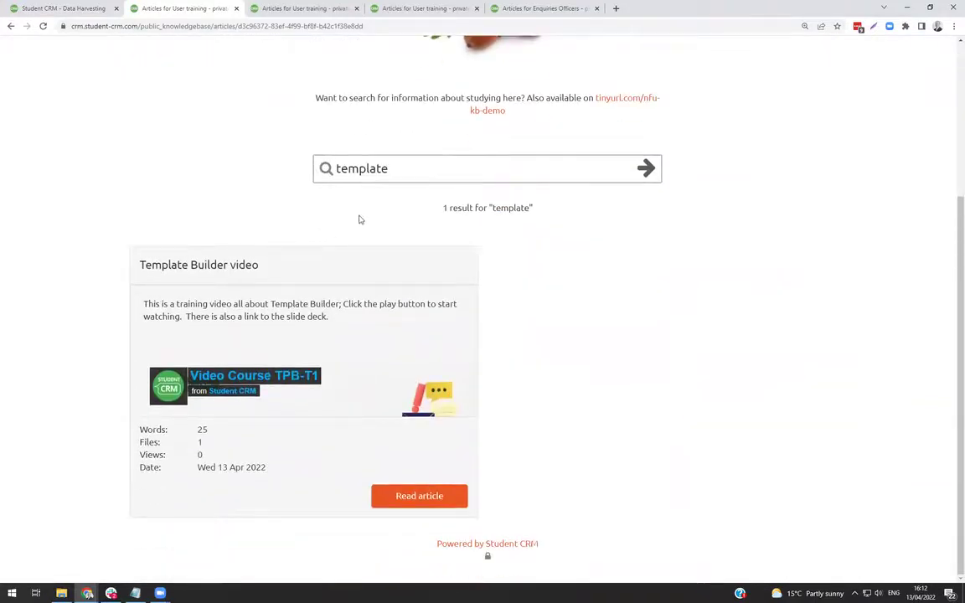
Step: Read the Template Builder video article from the search results, reviewing its introductory text, embedded video and attached PDF
left_click(409, 497)
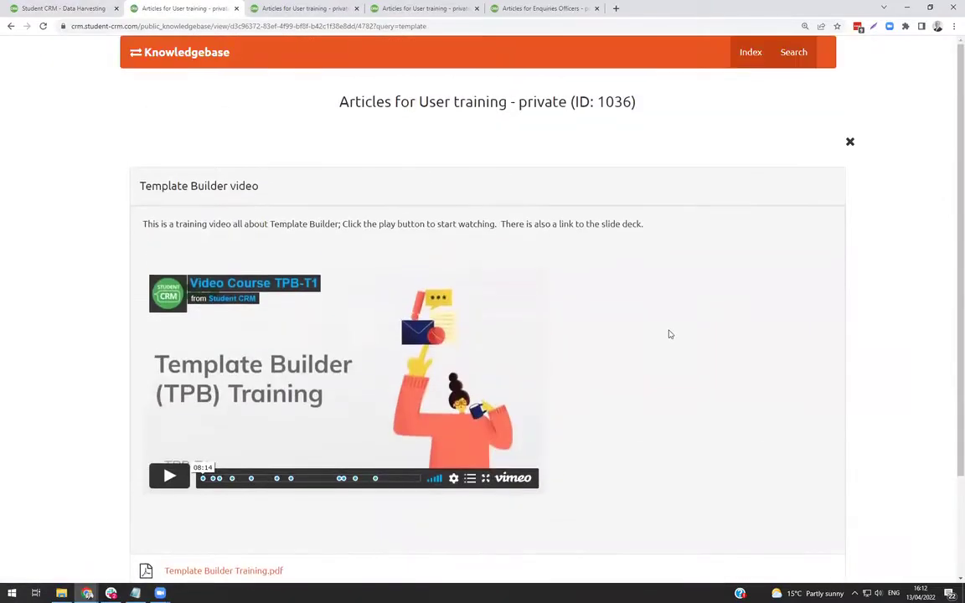
left_click_drag(145, 225, 311, 224)
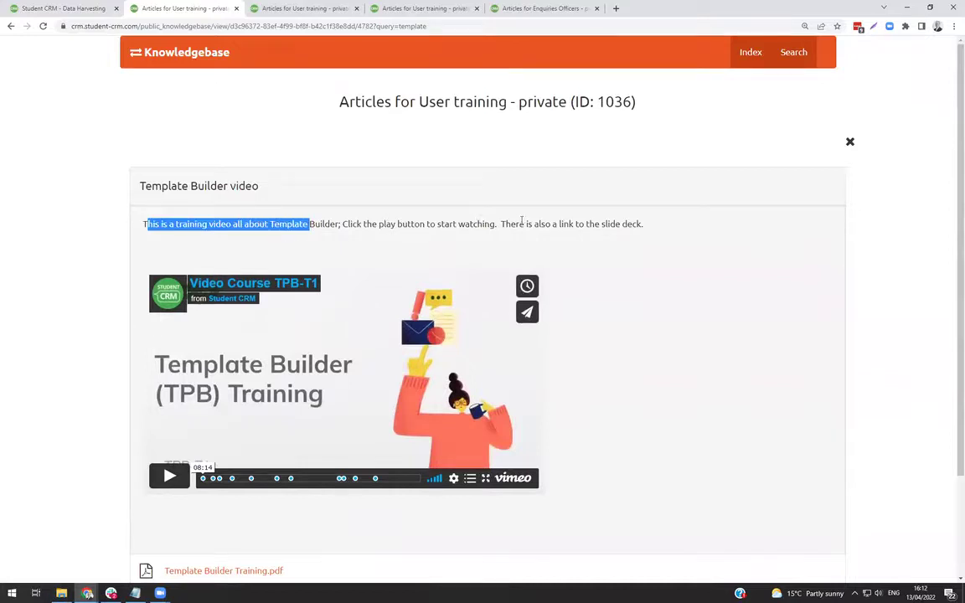
left_click_drag(519, 224, 638, 224)
scroll(576, 286, "down", 3)
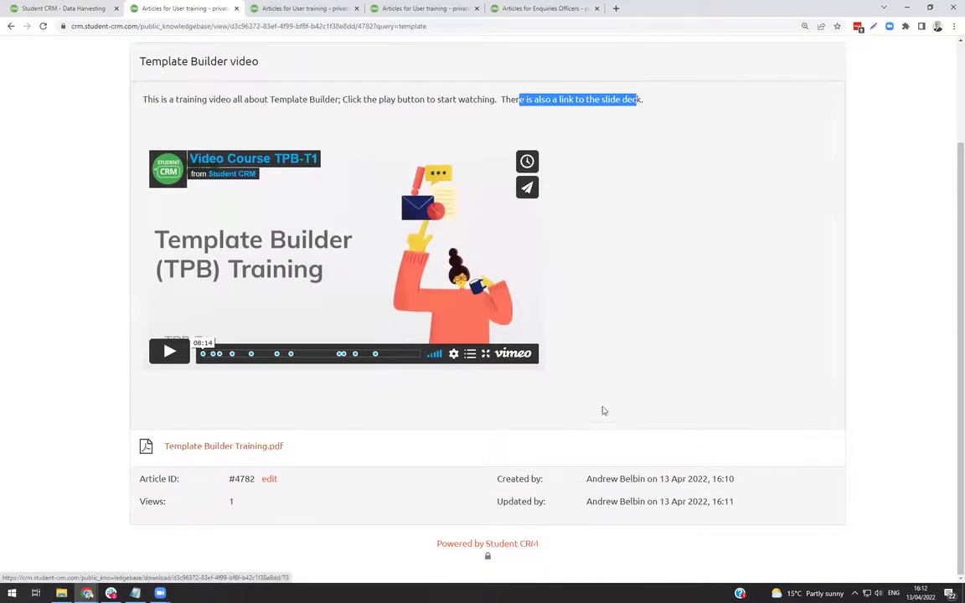
scroll(603, 410, "up", 3)
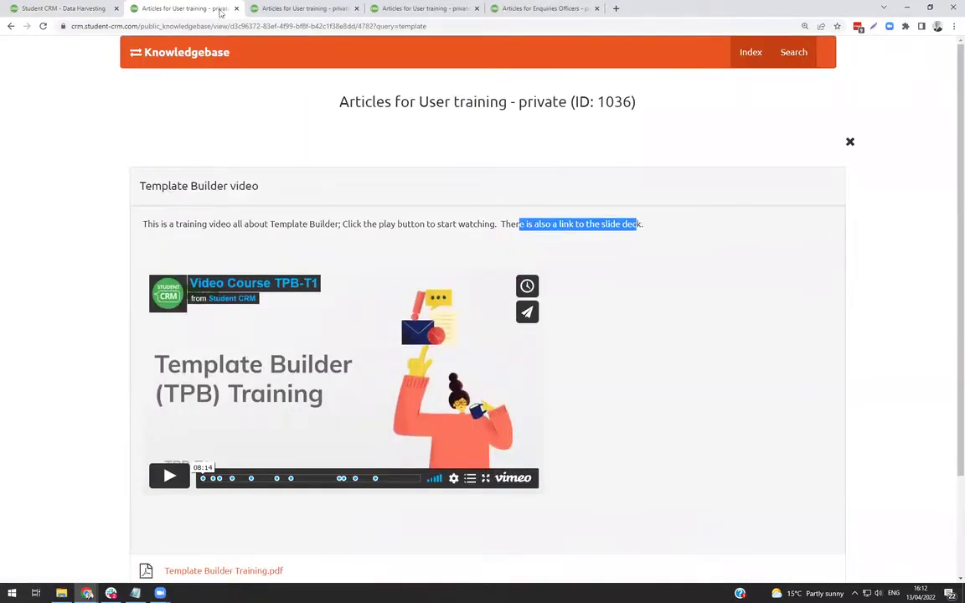
Step: Return to the knowledgebase article list and go to the Student CRM home page
left_click(67, 10)
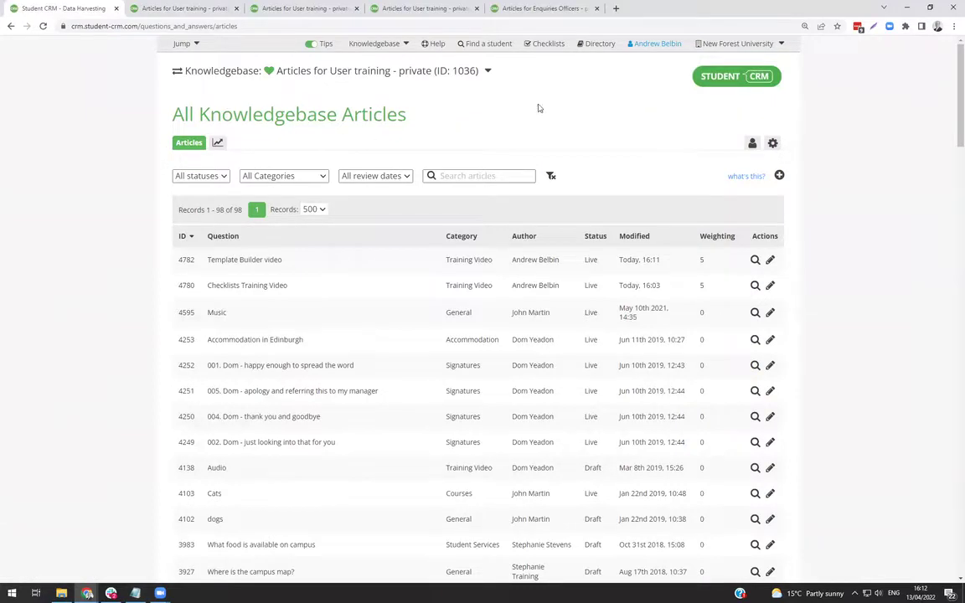
left_click(717, 81)
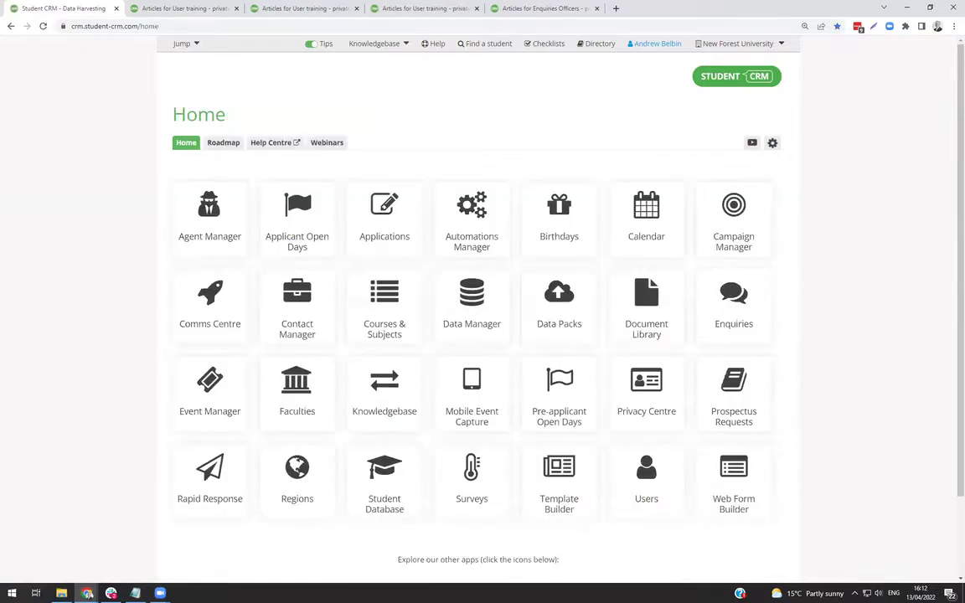